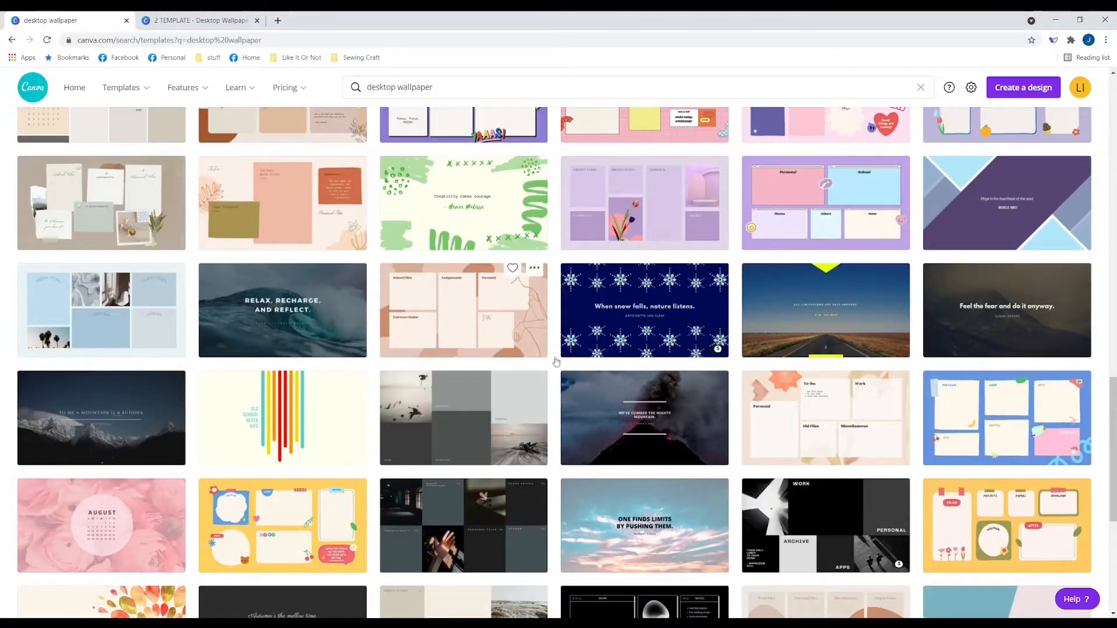
# - Browse the free desktop wallpaper templates and open the Blue Photo Grids Organizer / Planner design for editing
pyautogui.scroll(20, 349, 448)
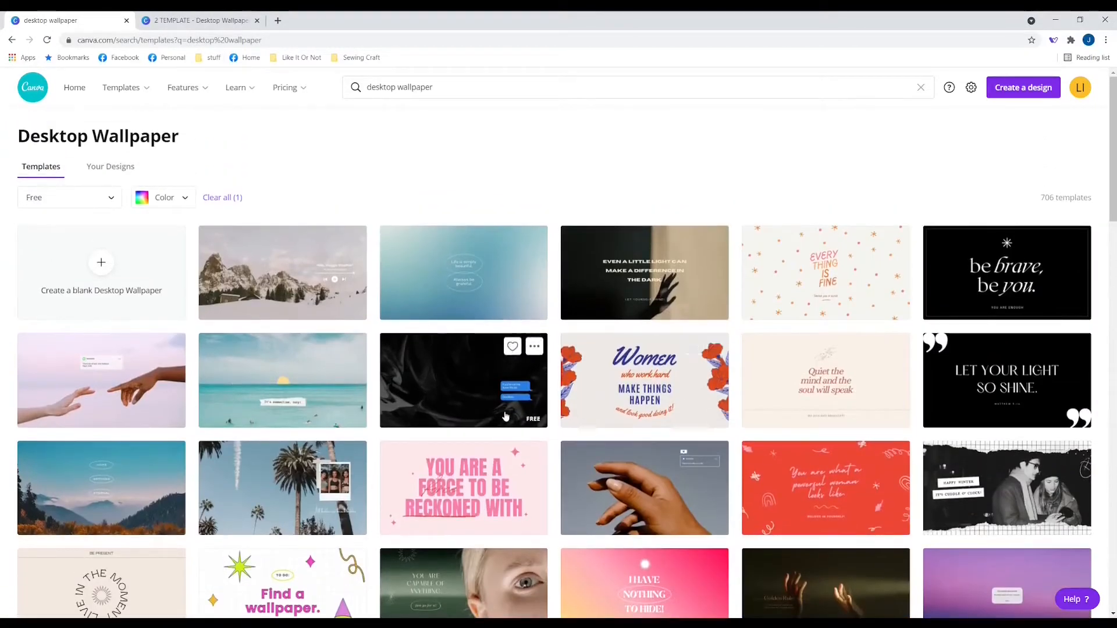
pyautogui.scroll(-20, 531, 413)
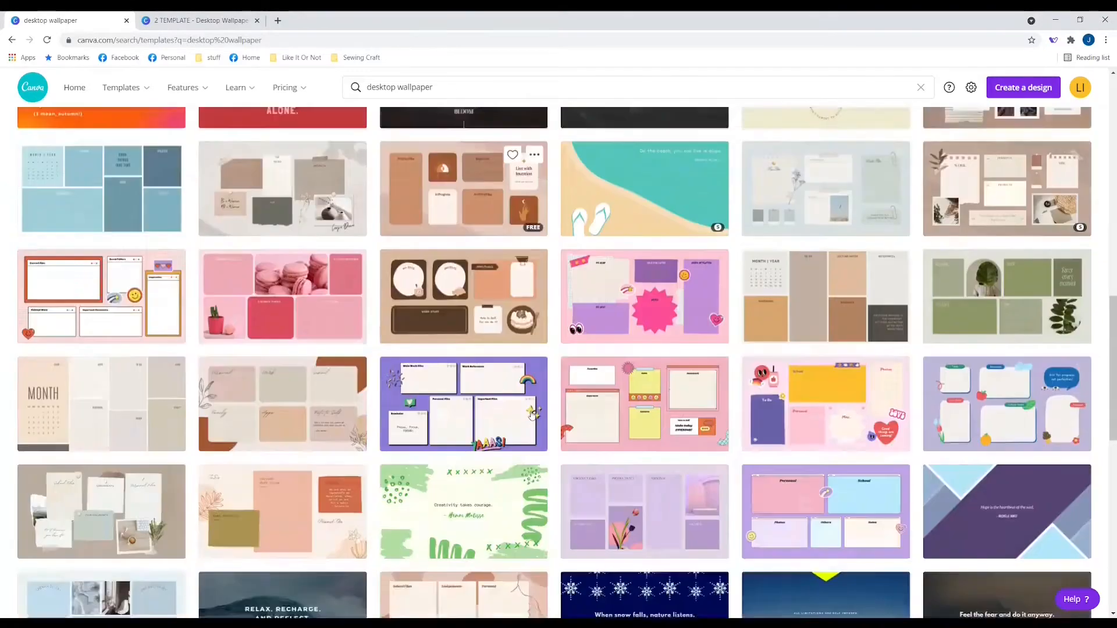
pyautogui.scroll(-1, 110, 407)
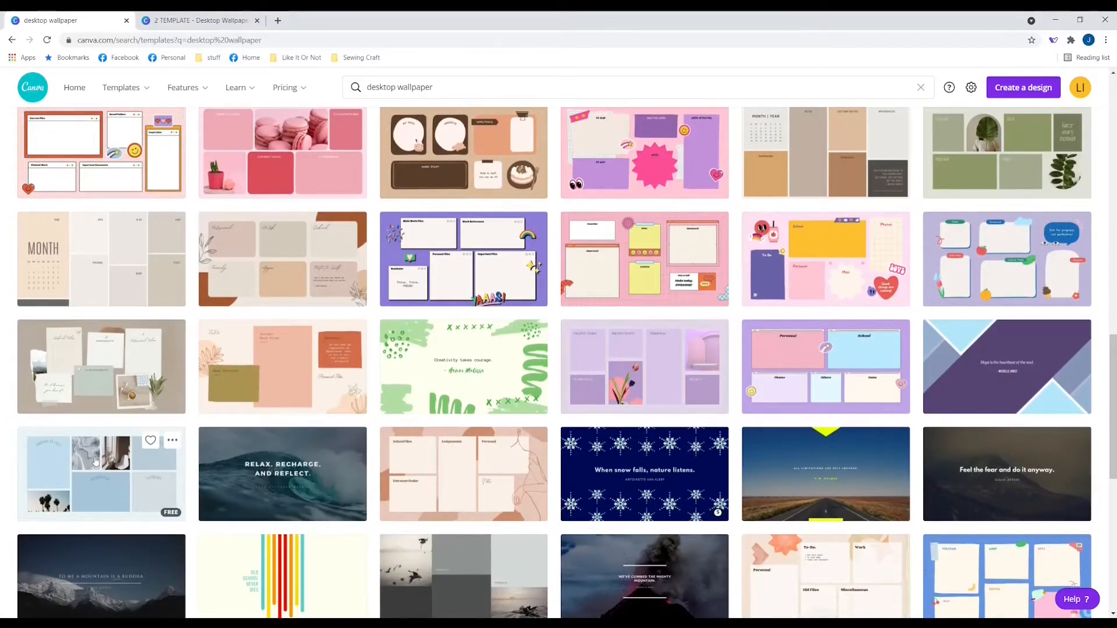
pyautogui.click(82, 490)
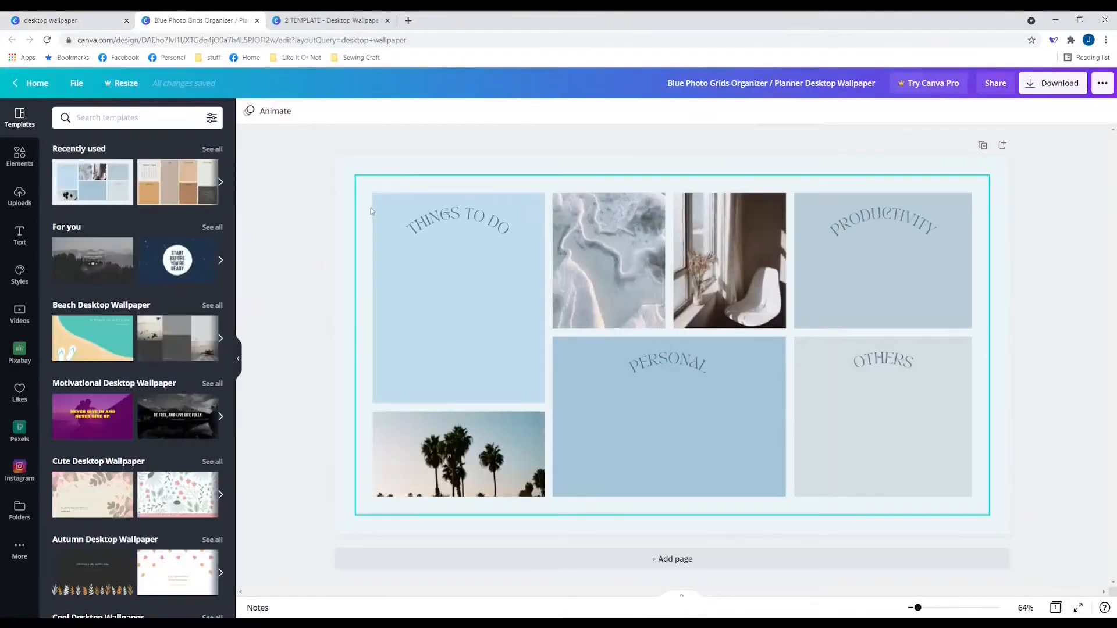
# - Inspect the document colors available for the wallpaper's background
pyautogui.click(343, 199)
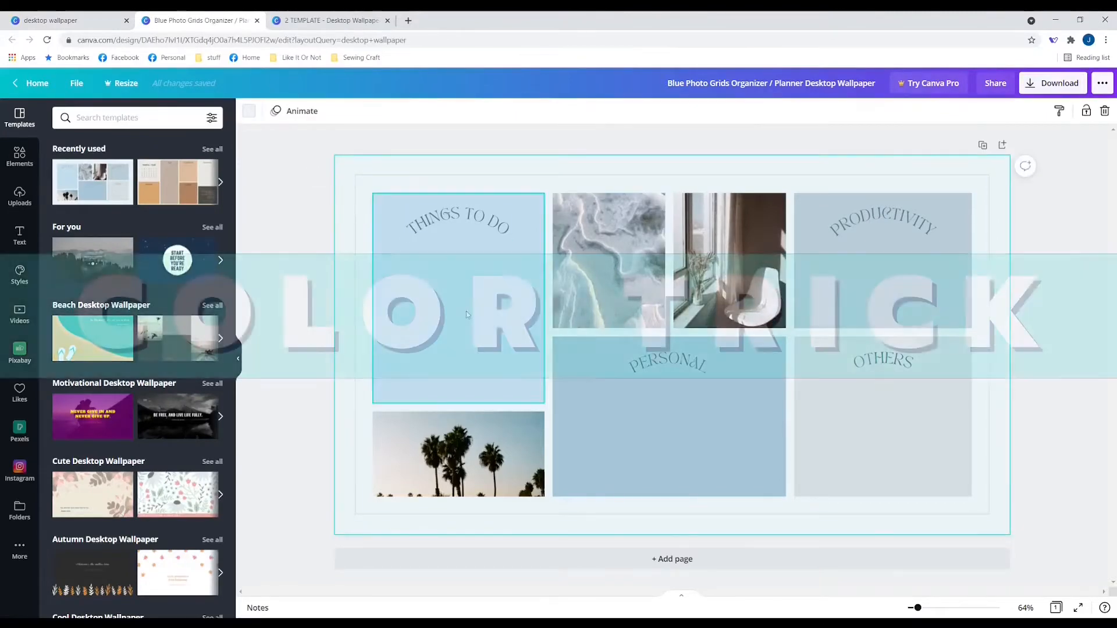
pyautogui.click(249, 111)
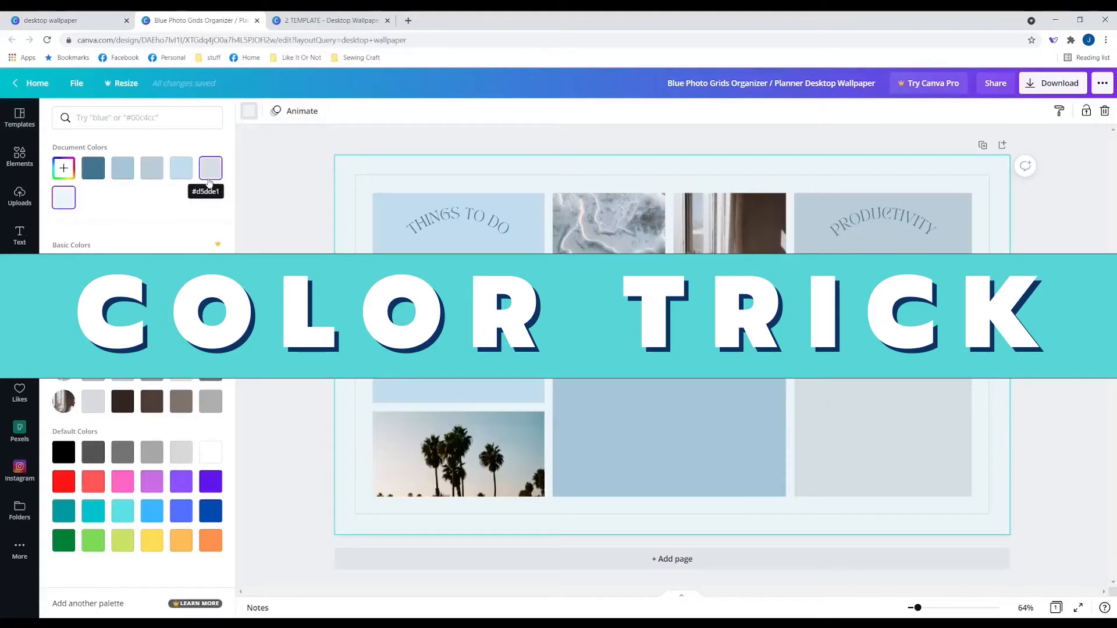
pyautogui.click(285, 404)
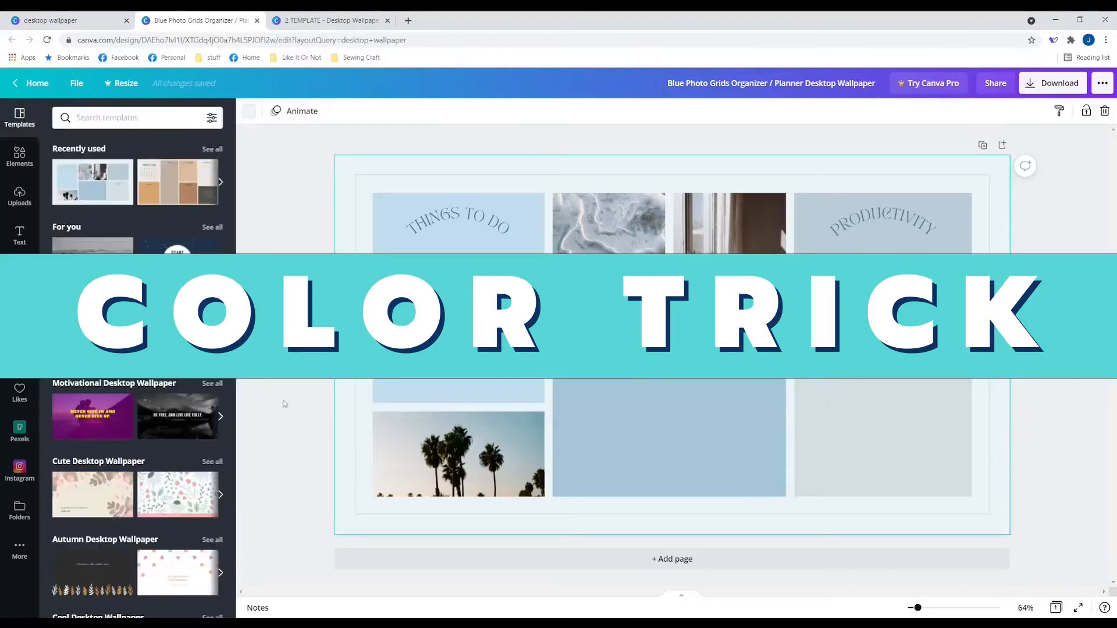
# - Duplicate the blue wallpaper page and clear the elements from the first copy
pyautogui.click(983, 145)
pyautogui.scroll(3, 354, 257)
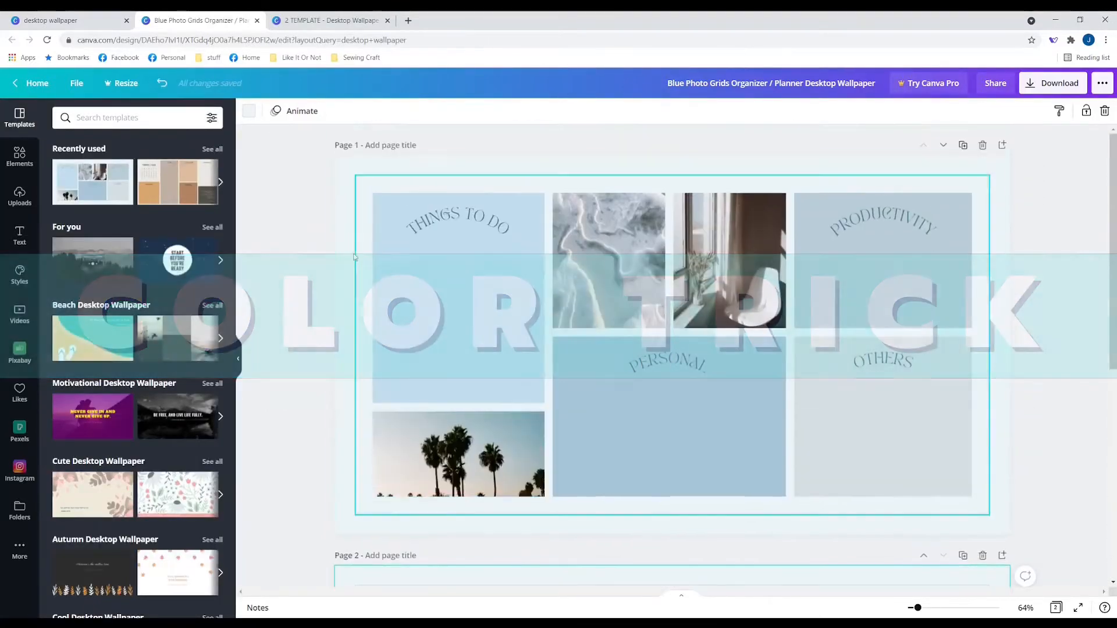
pyautogui.moveTo(356, 258); pyautogui.dragTo(952, 452)
pyautogui.press('Delete')
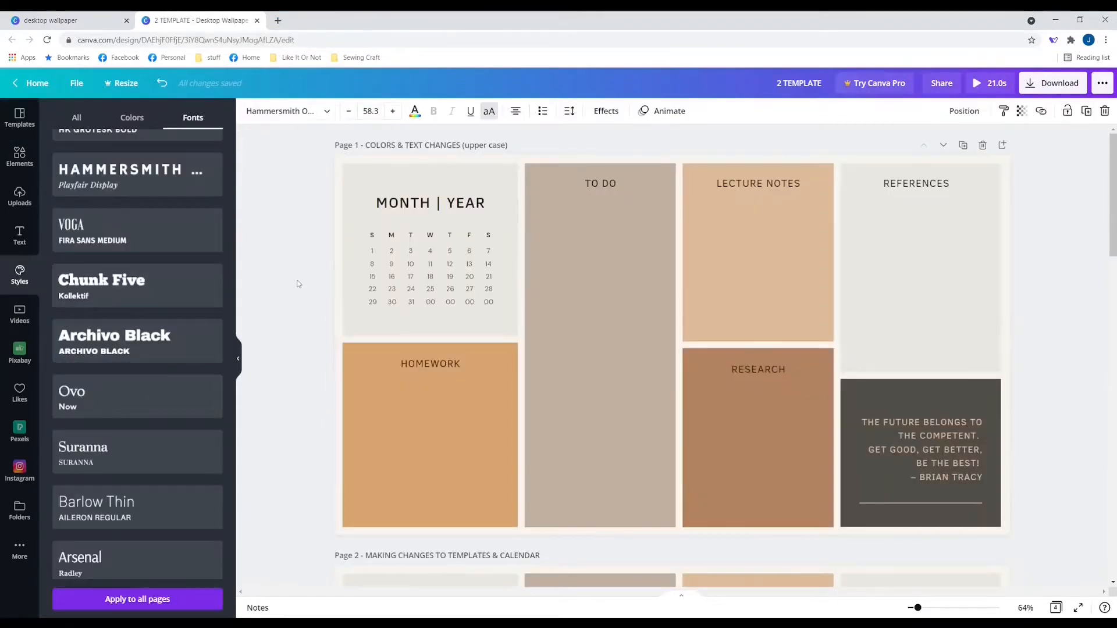
# - In the 2 TEMPLATE design, examine which color blocks, headings and calendar parts on page 1 can be selected separately
pyautogui.click(310, 303)
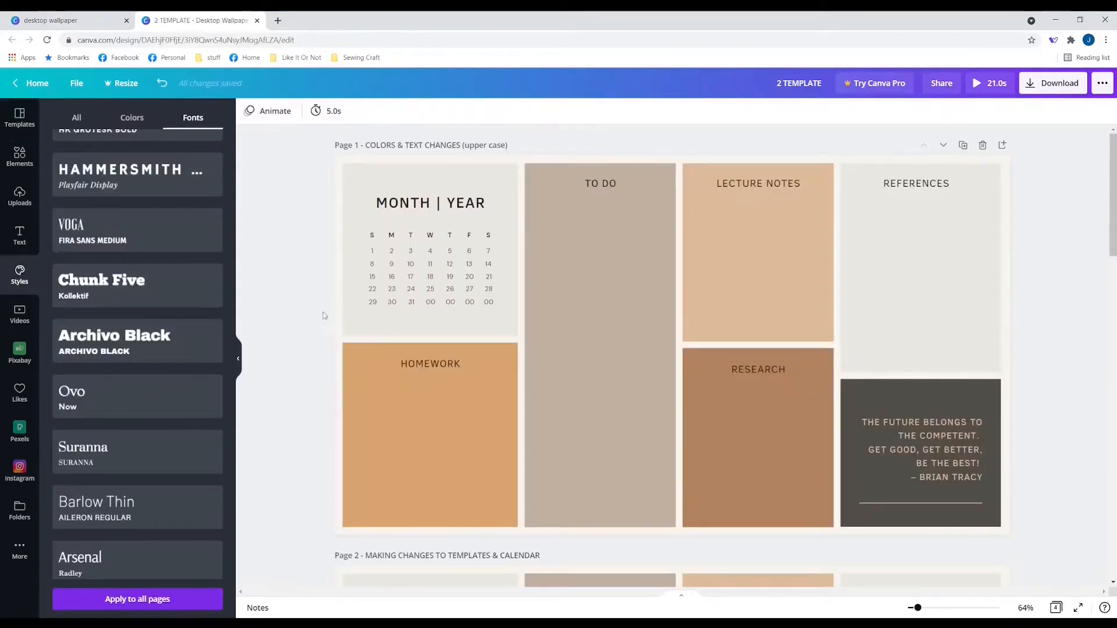
pyautogui.click(408, 476)
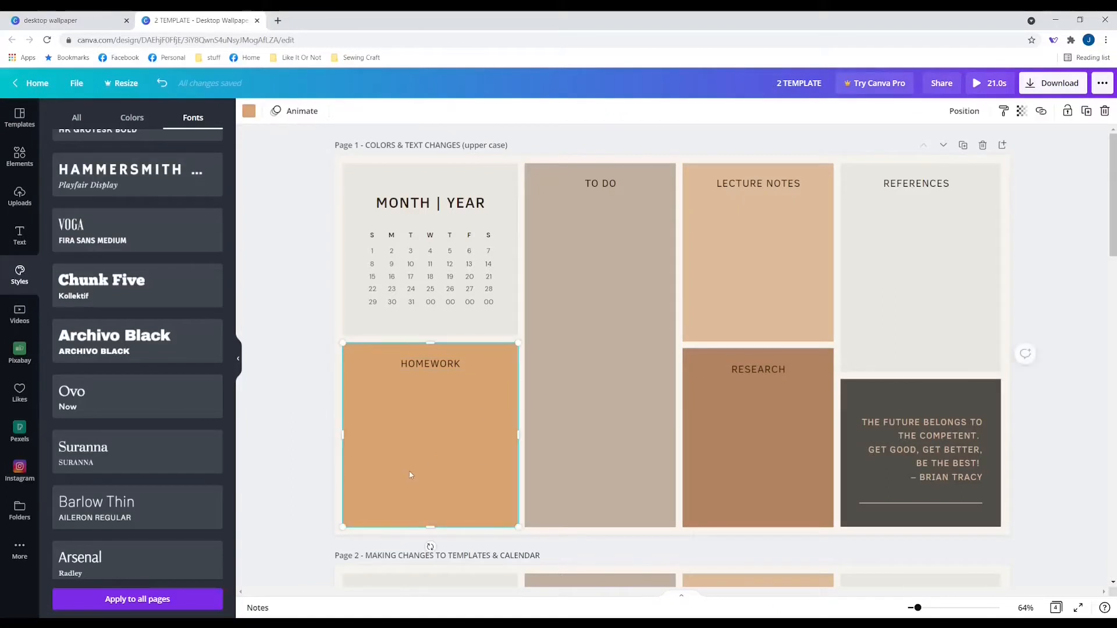
pyautogui.click(603, 419)
pyautogui.click(769, 443)
pyautogui.click(767, 293)
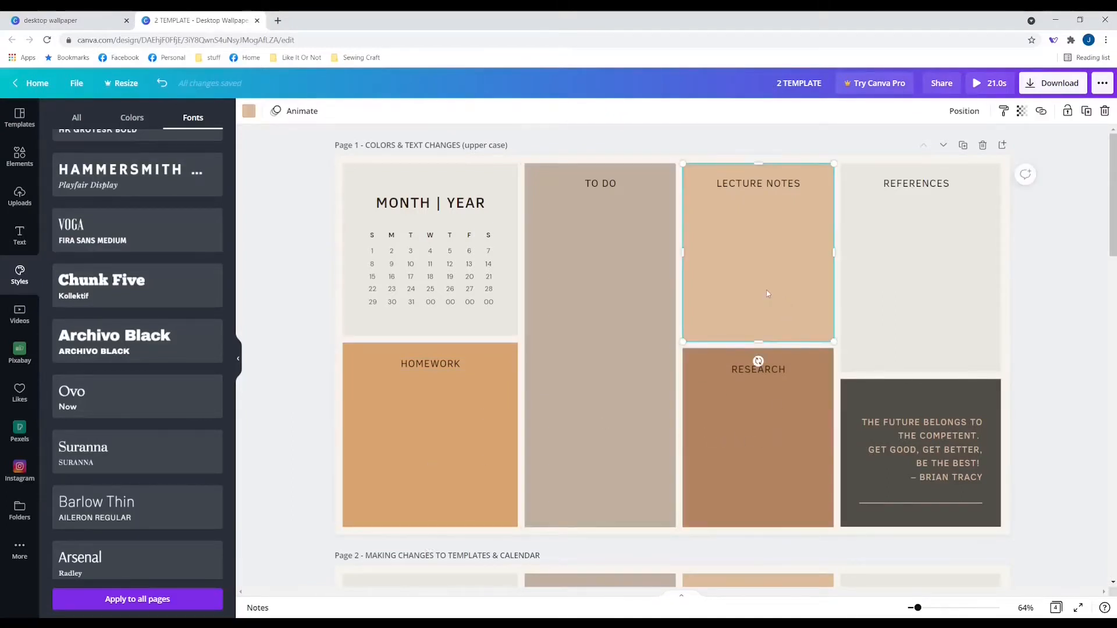
pyautogui.click(909, 305)
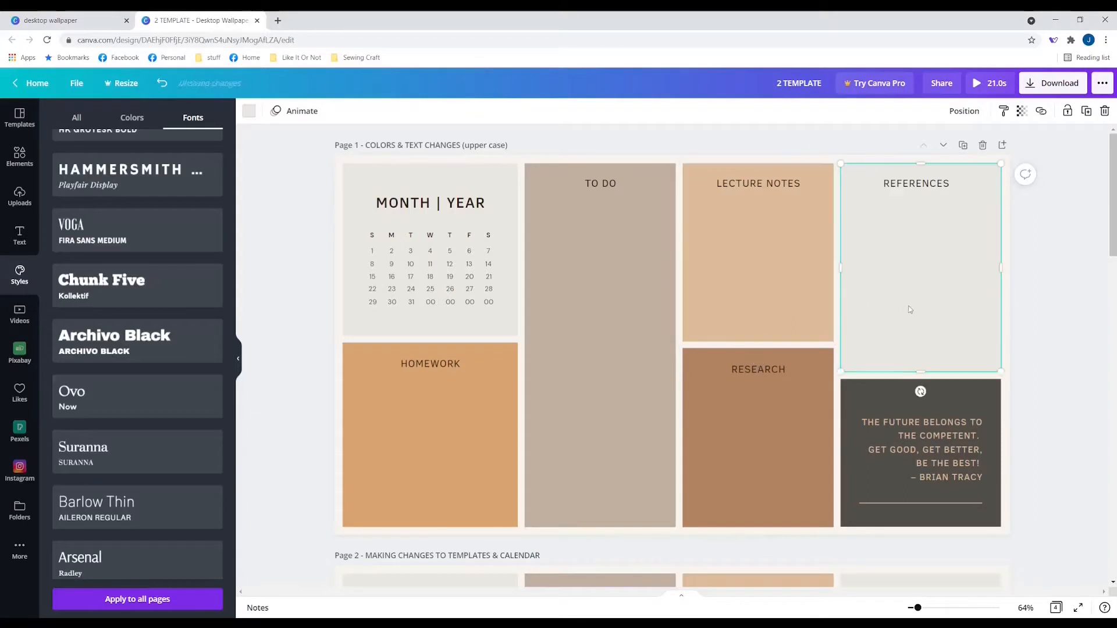
pyautogui.click(748, 278)
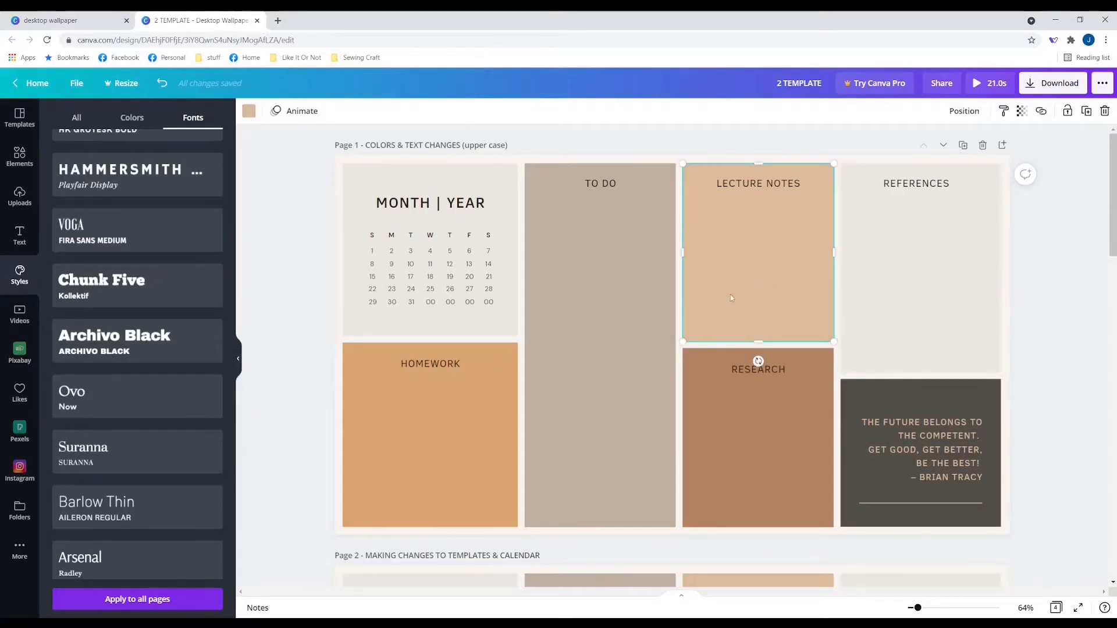
pyautogui.click(584, 358)
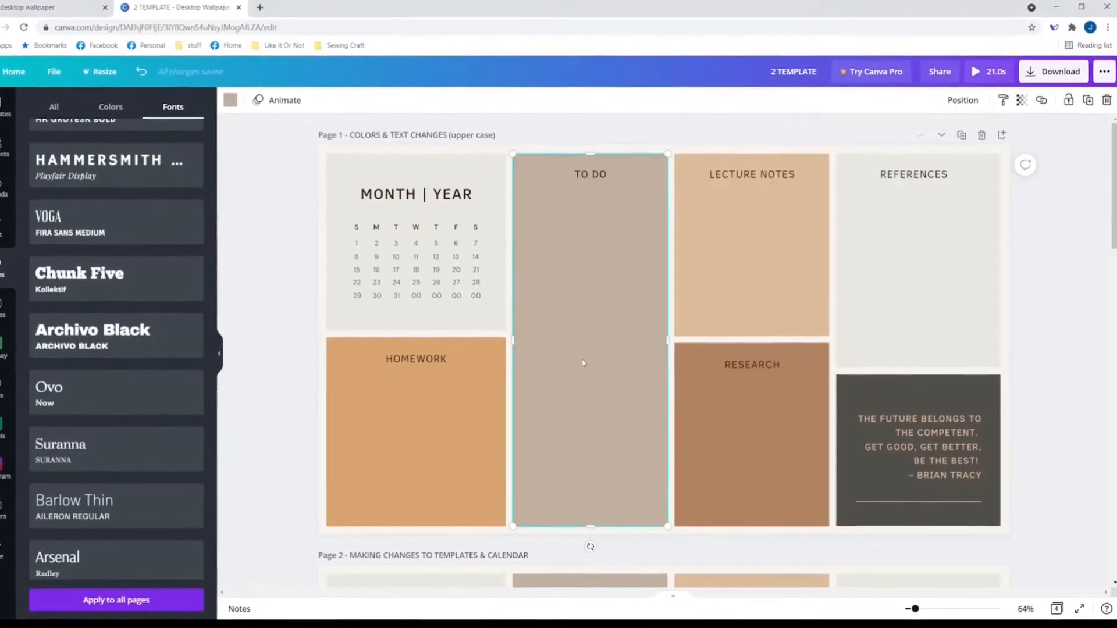
pyautogui.click(750, 362)
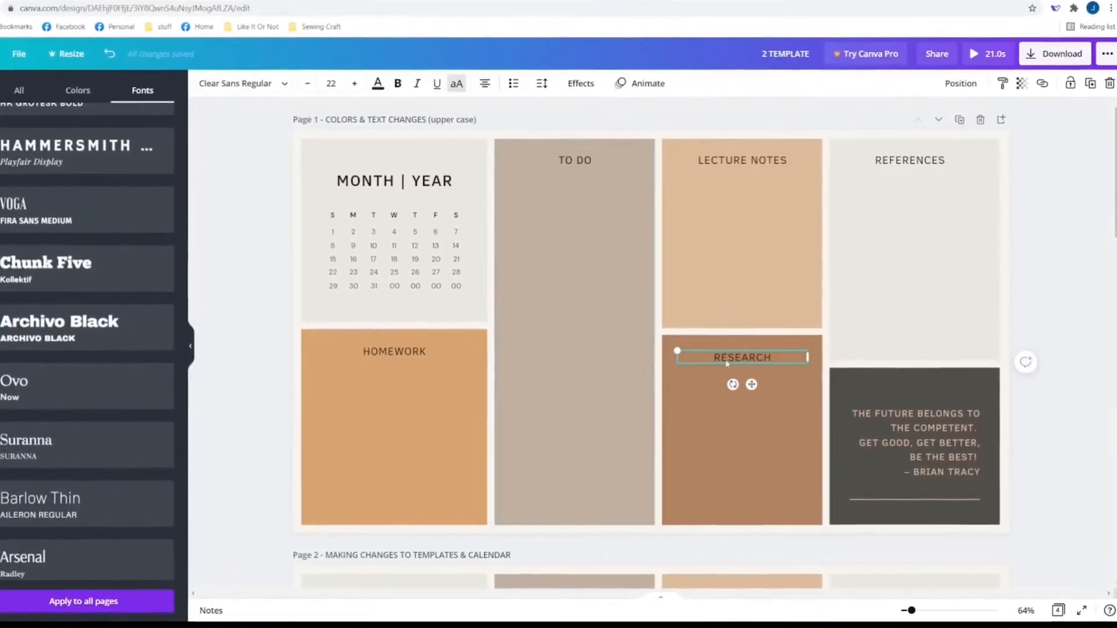
pyautogui.click(394, 179)
pyautogui.click(410, 243)
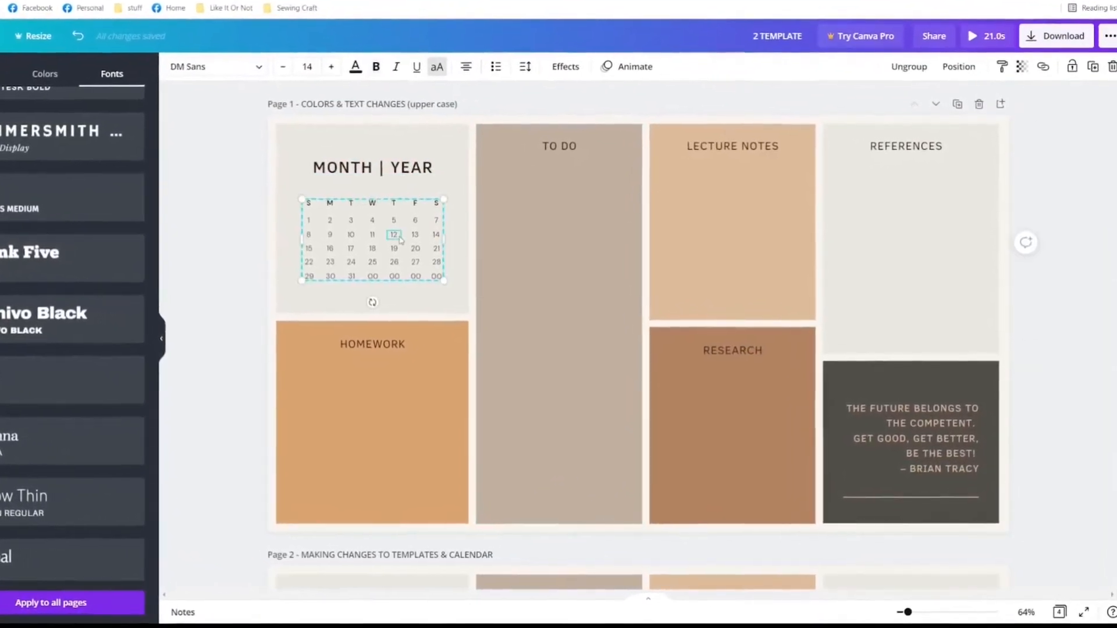
# - Delete the TO DO and HOMEWORK color blocks together with their headings from page 1
pyautogui.click(509, 239)
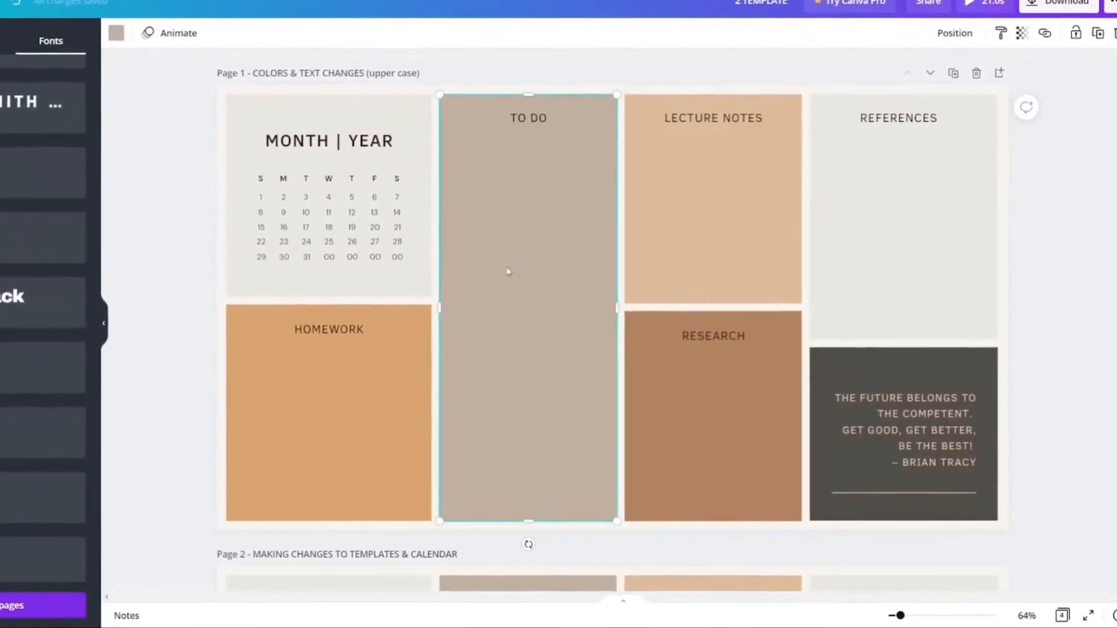
pyautogui.press('Delete')
pyautogui.click(341, 391)
pyautogui.press('Delete')
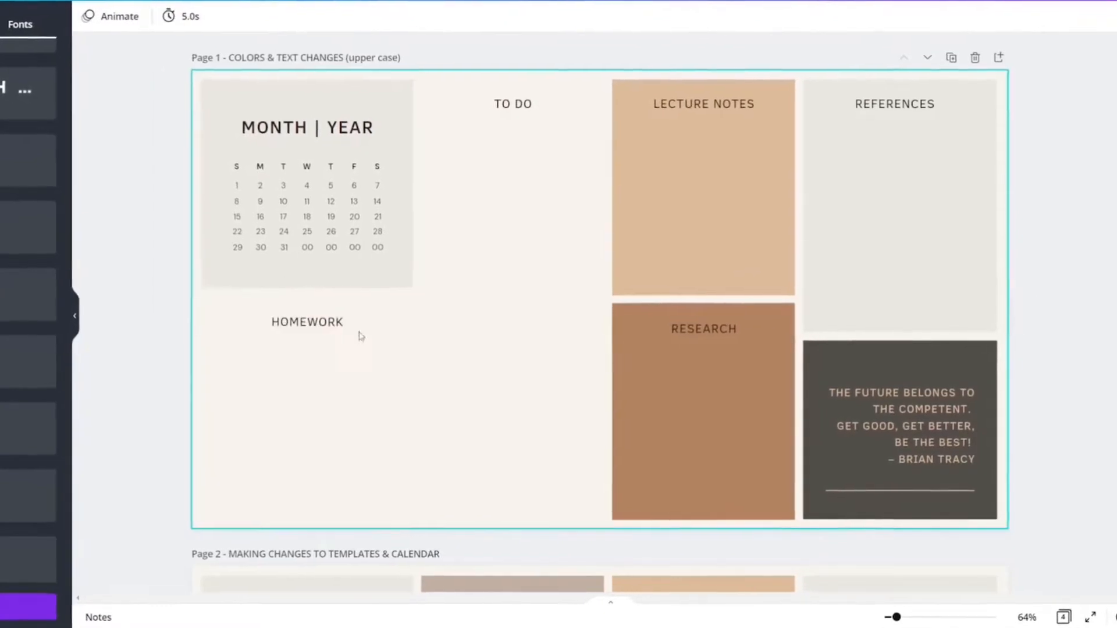
pyautogui.click(301, 334)
pyautogui.press('Delete')
pyautogui.click(514, 106)
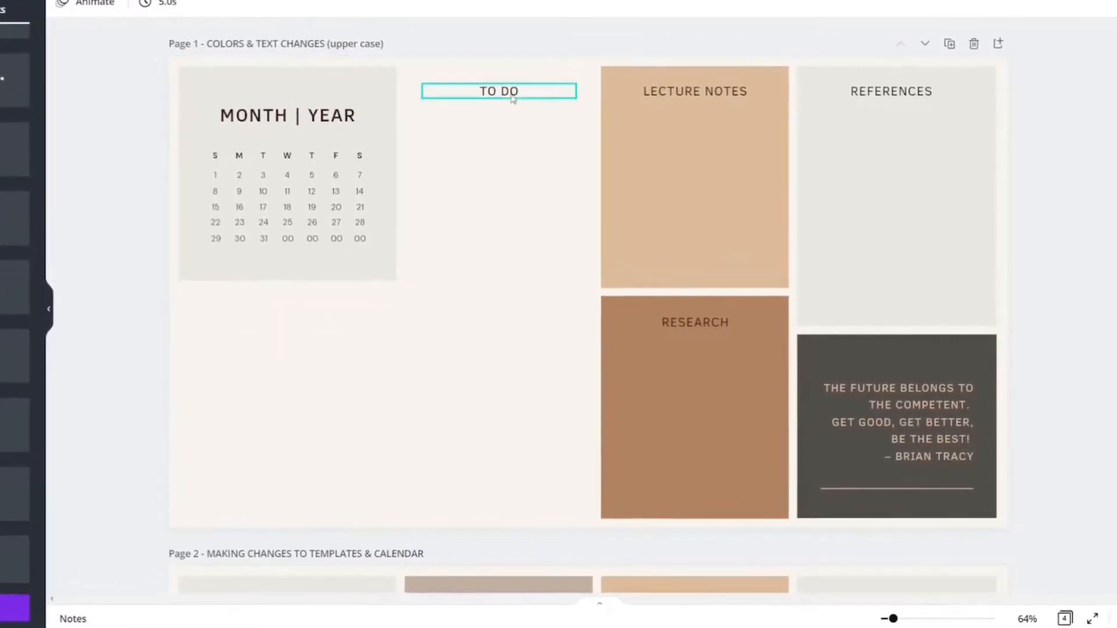
pyautogui.press('Delete')
# - Enlarge the calendar's background block across the emptied area, up to the LECTURE NOTES column and down to the page margin
pyautogui.click(342, 92)
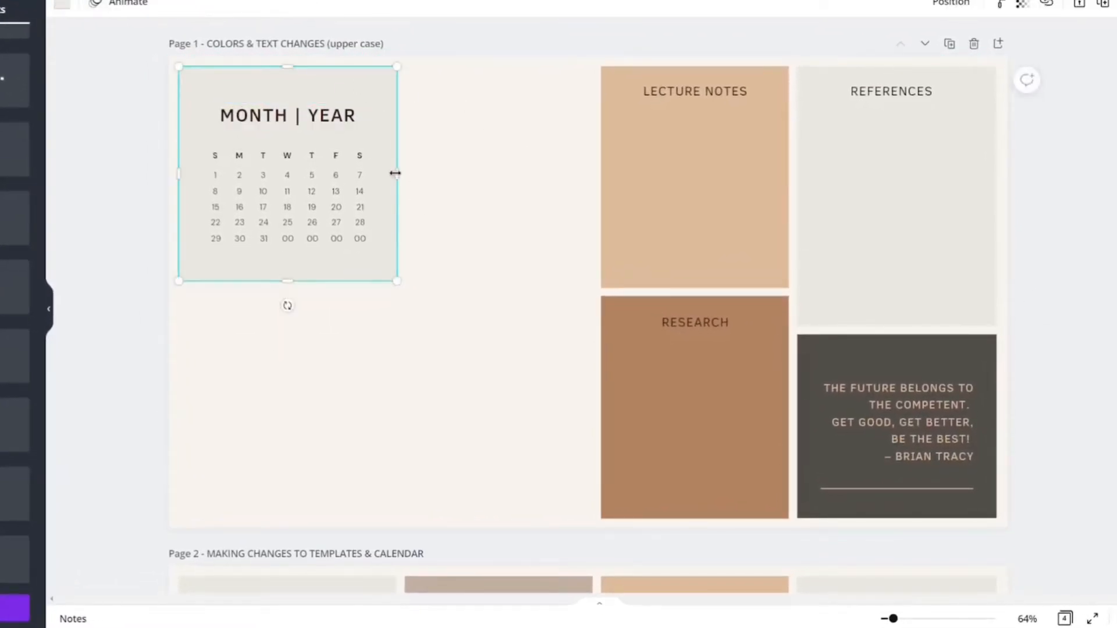
pyautogui.moveTo(396, 174); pyautogui.dragTo(587, 173)
pyautogui.moveTo(383, 282); pyautogui.dragTo(425, 499)
# - Enlarge the calendar grid to nearly the width of its background block and move it to the block's lower part
pyautogui.click(302, 232)
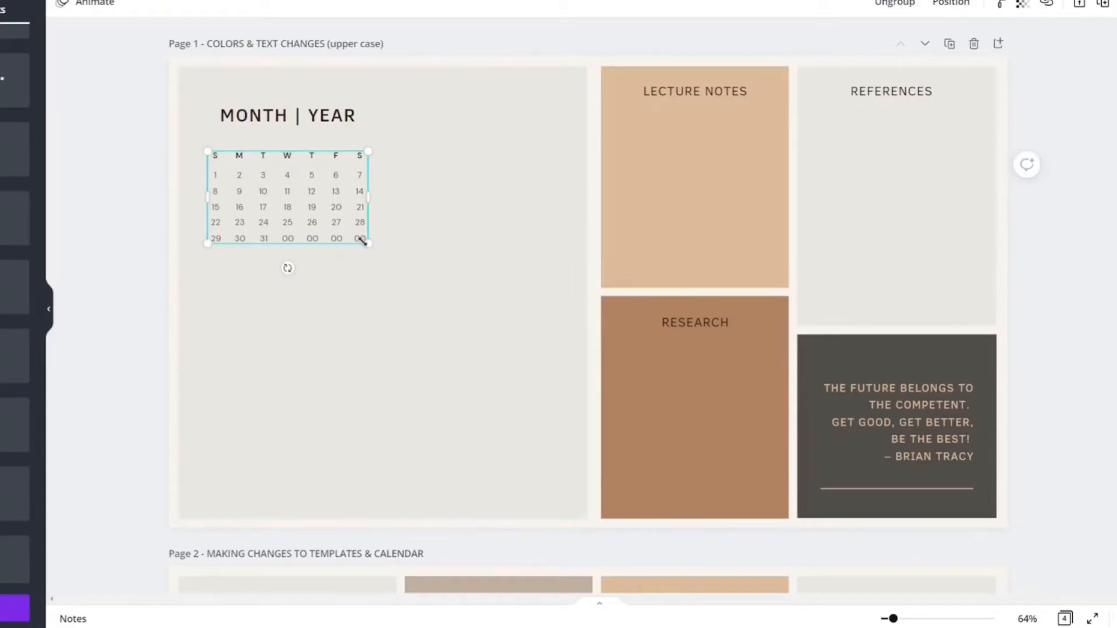
pyautogui.moveTo(361, 240); pyautogui.dragTo(472, 483)
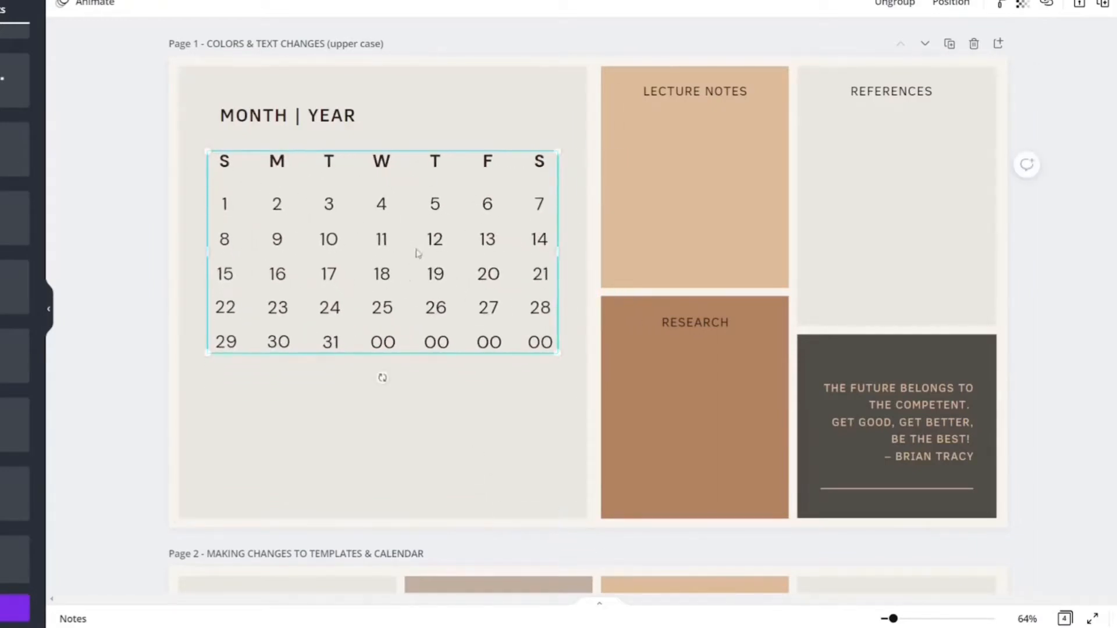
pyautogui.moveTo(416, 252); pyautogui.dragTo(413, 388)
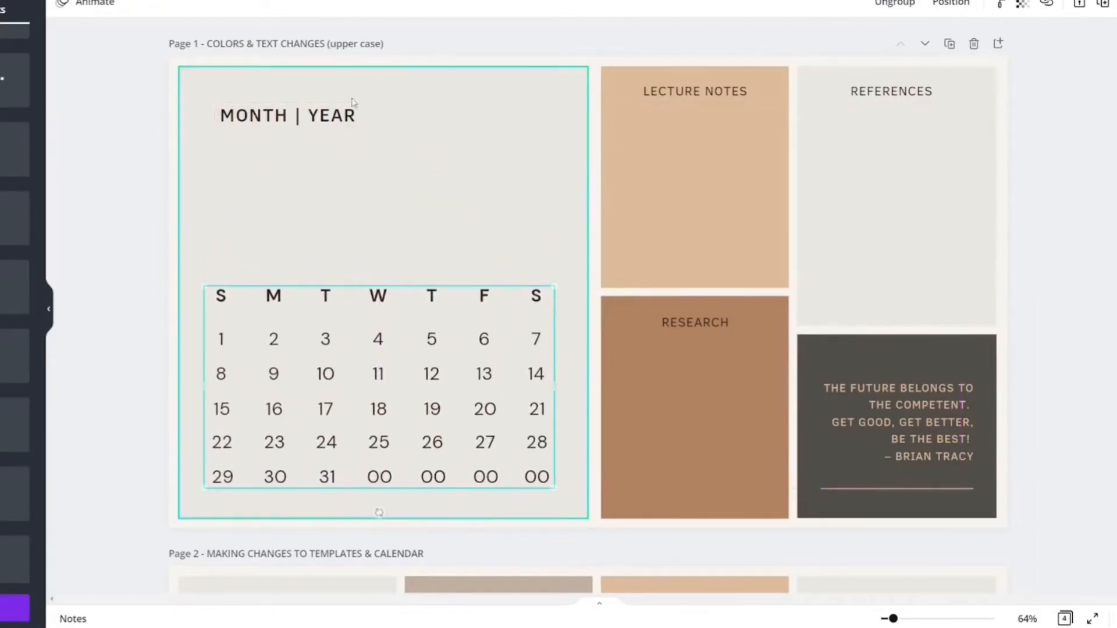
# - Move the MONTH | YEAR heading just above the calendar and shorten the background block from its top edge to fit the calendar
pyautogui.moveTo(291, 119); pyautogui.dragTo(285, 270)
pyautogui.click(392, 146)
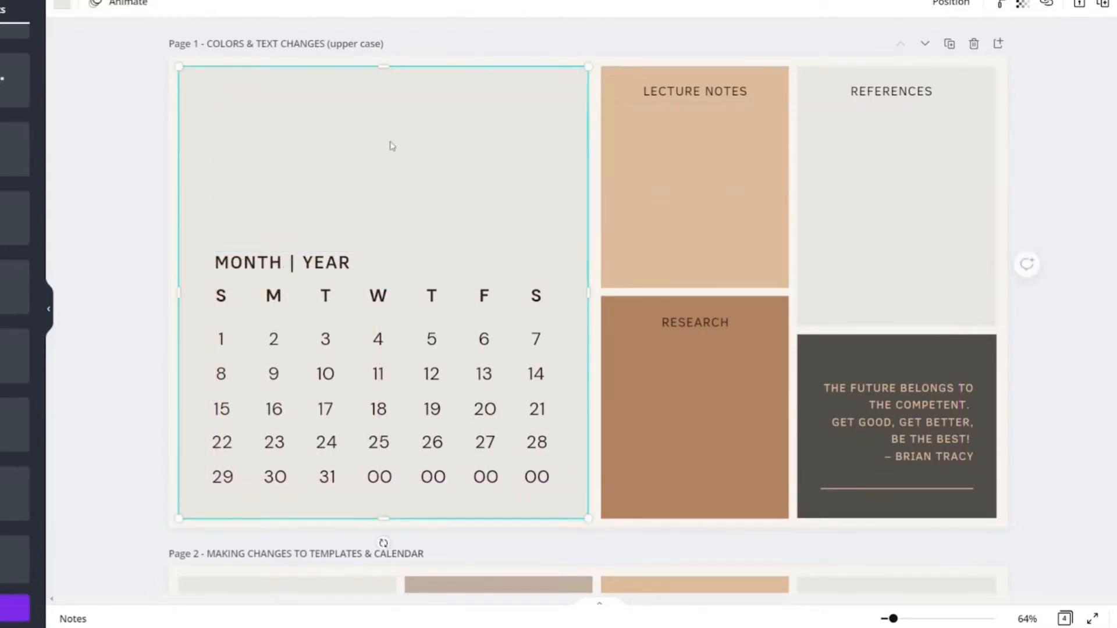
pyautogui.moveTo(383, 66); pyautogui.dragTo(409, 241)
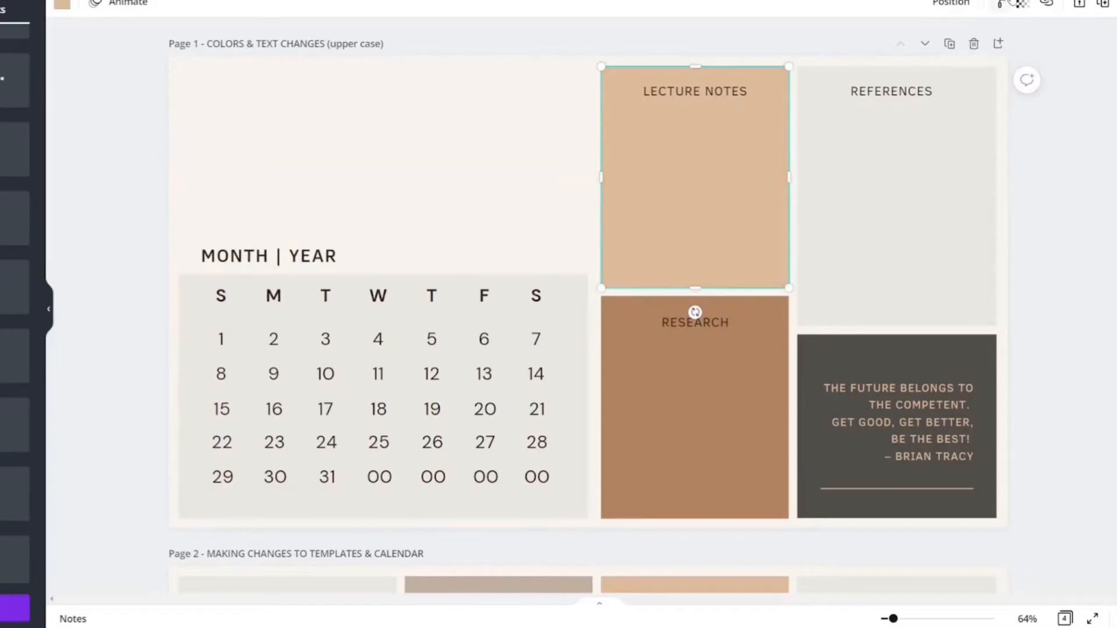
# - Duplicate the LECTURE NOTES color block, place it above the calendar and resize it to about 937 by 457 to match the calendar's width
pyautogui.click(1103, 5)
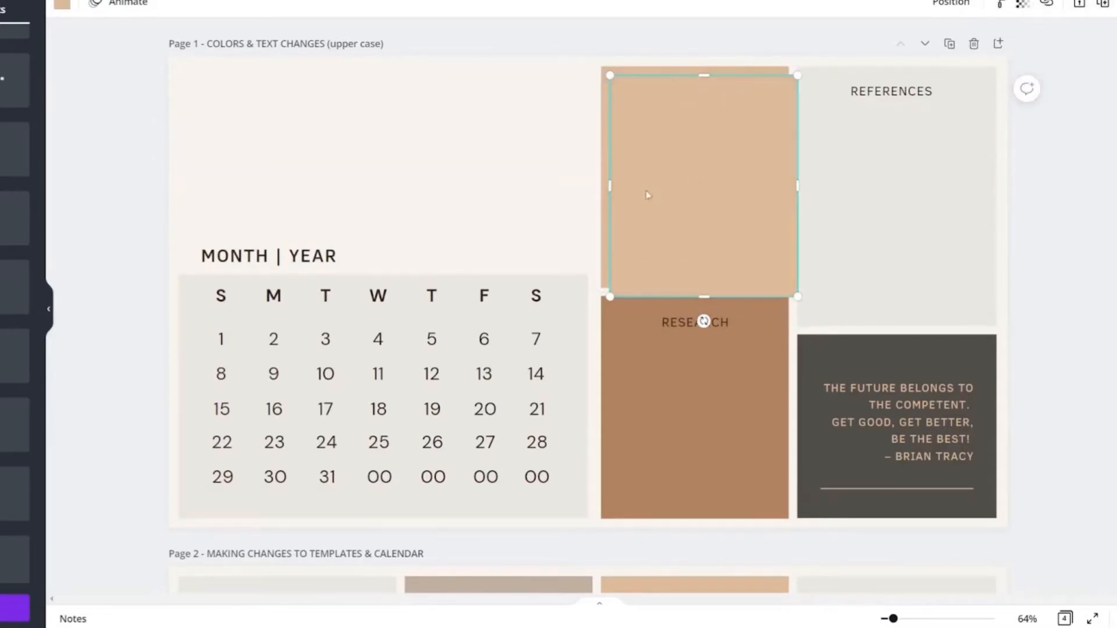
pyautogui.moveTo(626, 192); pyautogui.dragTo(244, 157)
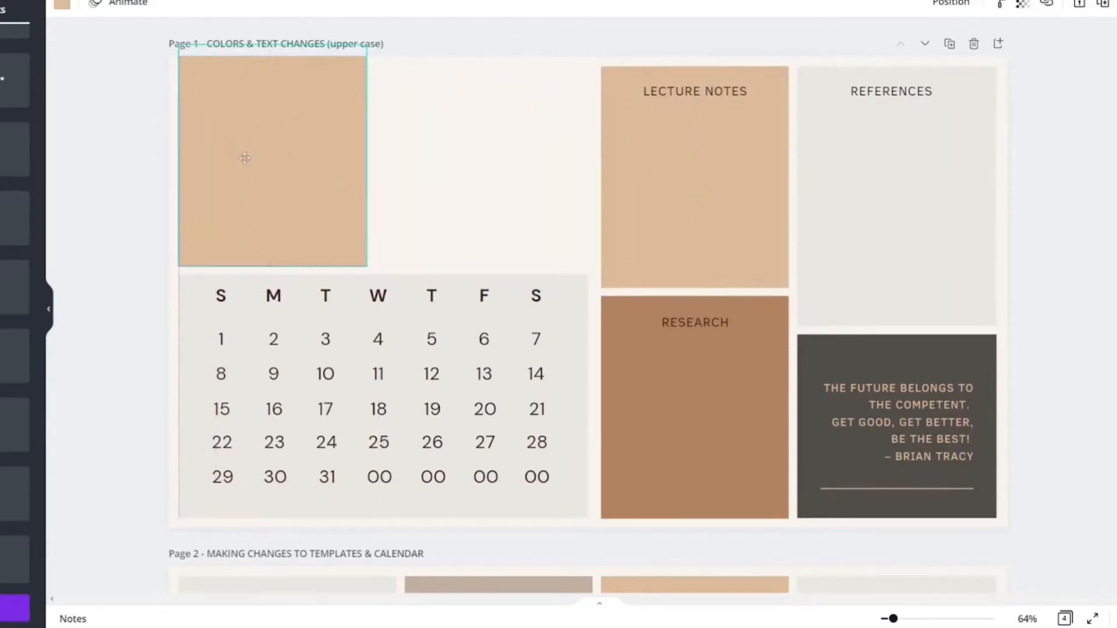
pyautogui.moveTo(272, 57)
pyautogui.mouseDown()
pyautogui.moveTo(267, 102)
pyautogui.moveTo(274, 66)
pyautogui.mouseUp()
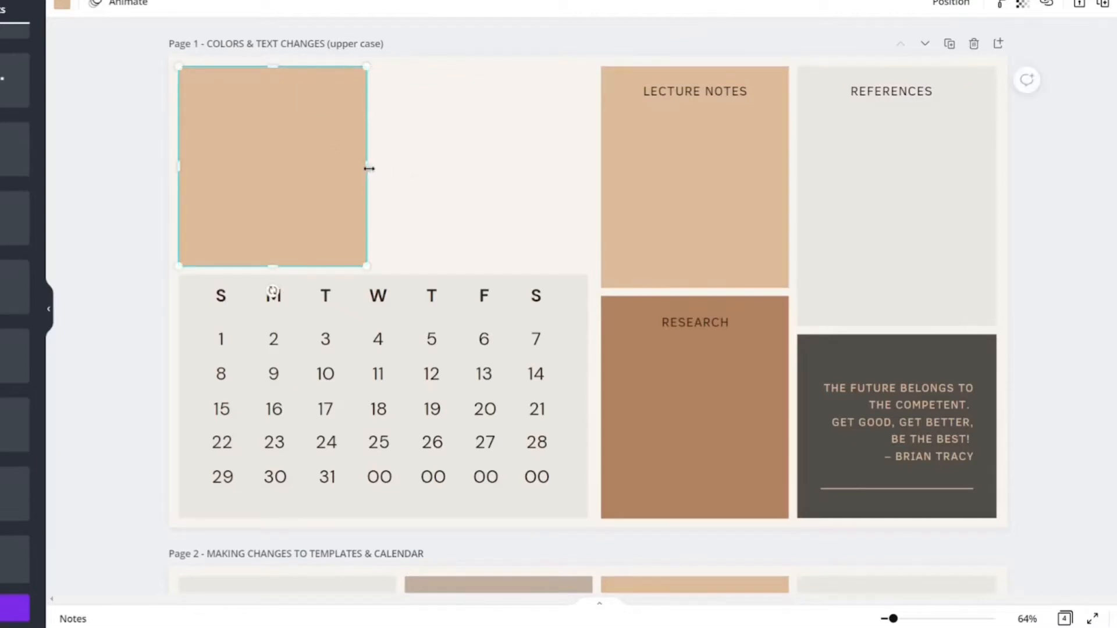
pyautogui.moveTo(369, 169); pyautogui.dragTo(587, 193)
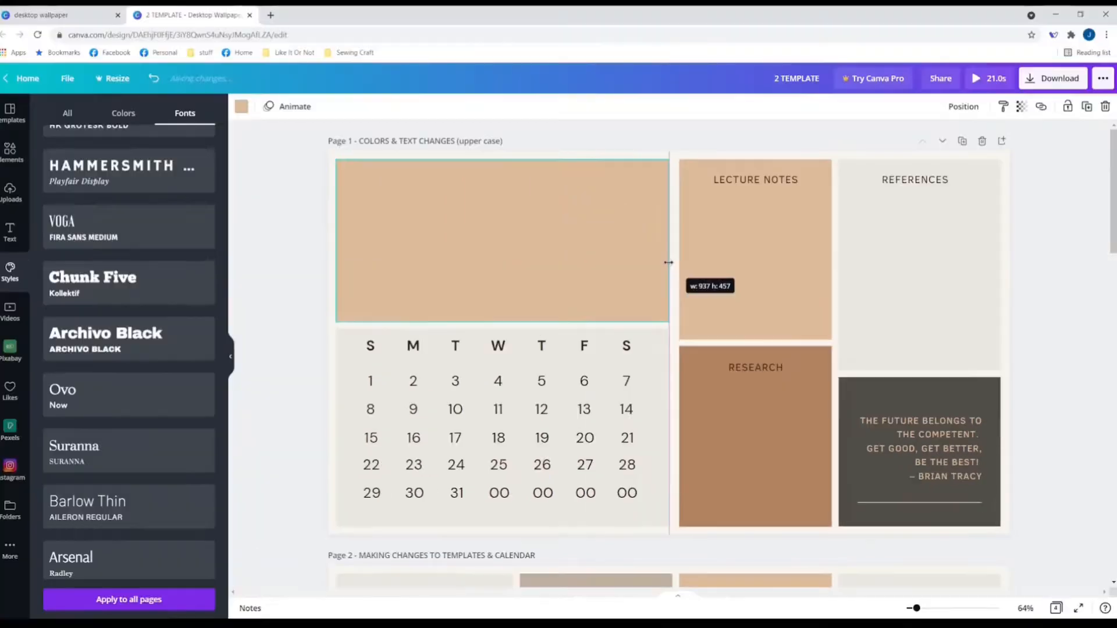
pyautogui.moveTo(669, 262); pyautogui.dragTo(669, 262)
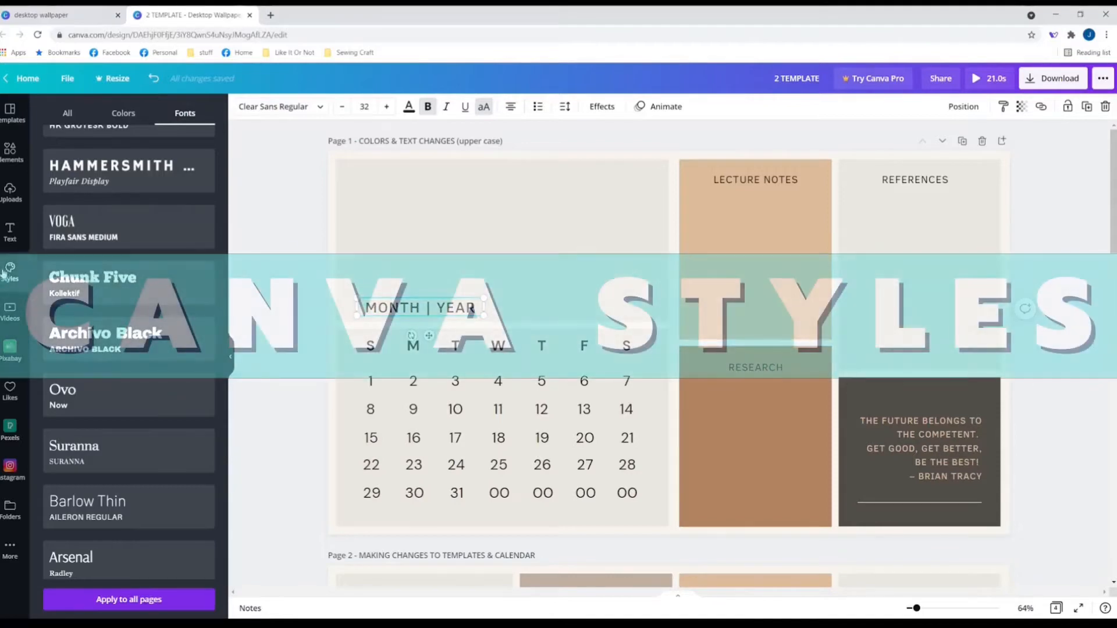
# - Remove Styles from the editor's side panel and select the MONTH | YEAR heading above the calendar
pyautogui.click(23, 260)
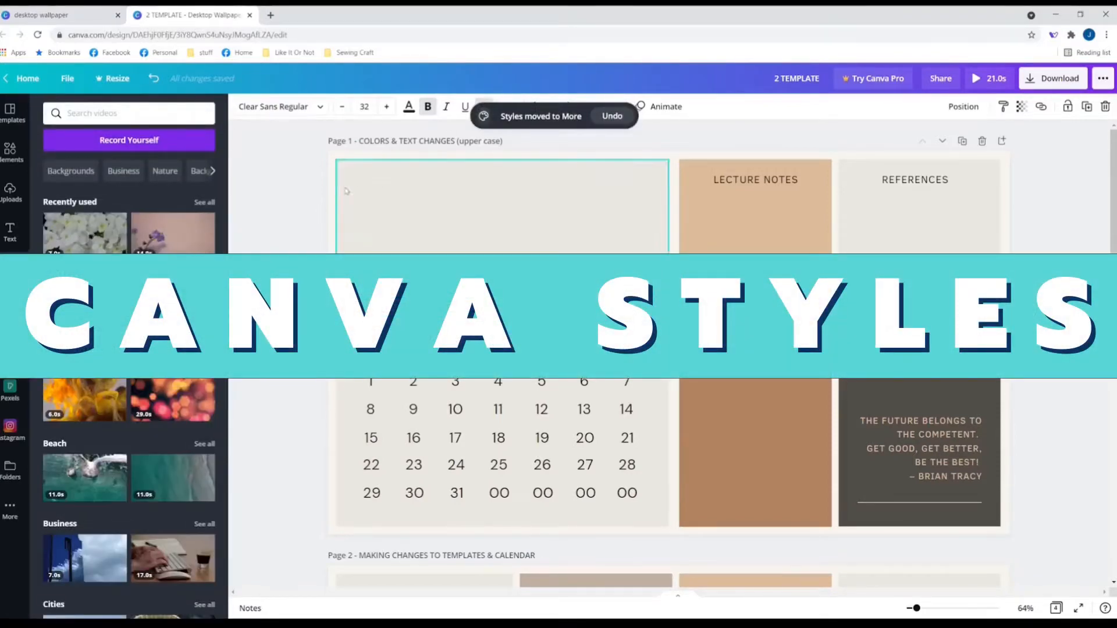
pyautogui.click(285, 205)
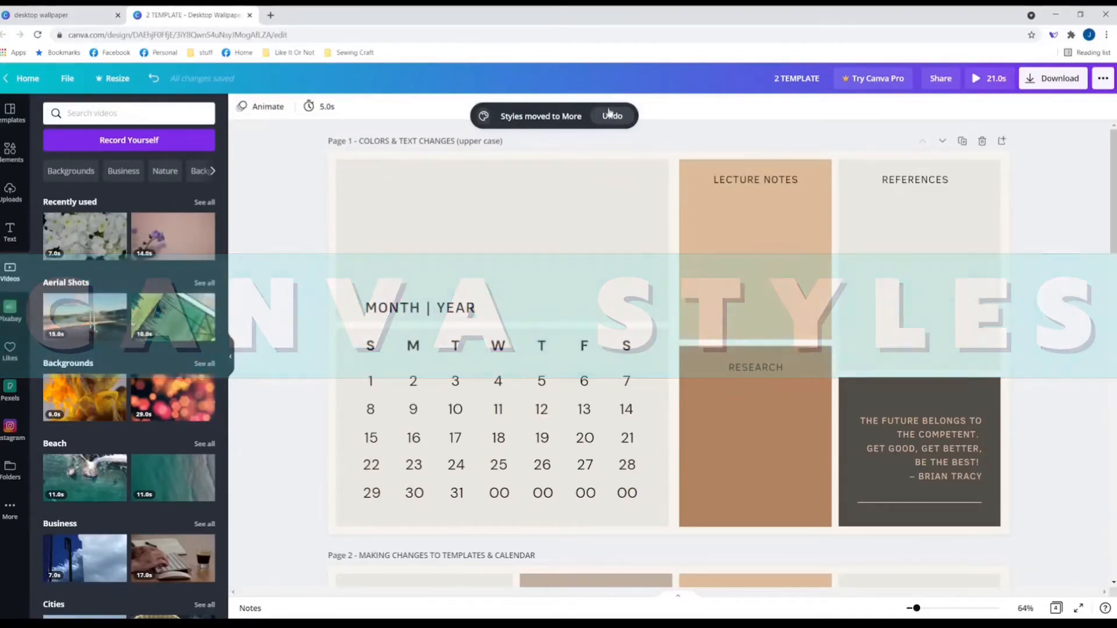
pyautogui.click(452, 224)
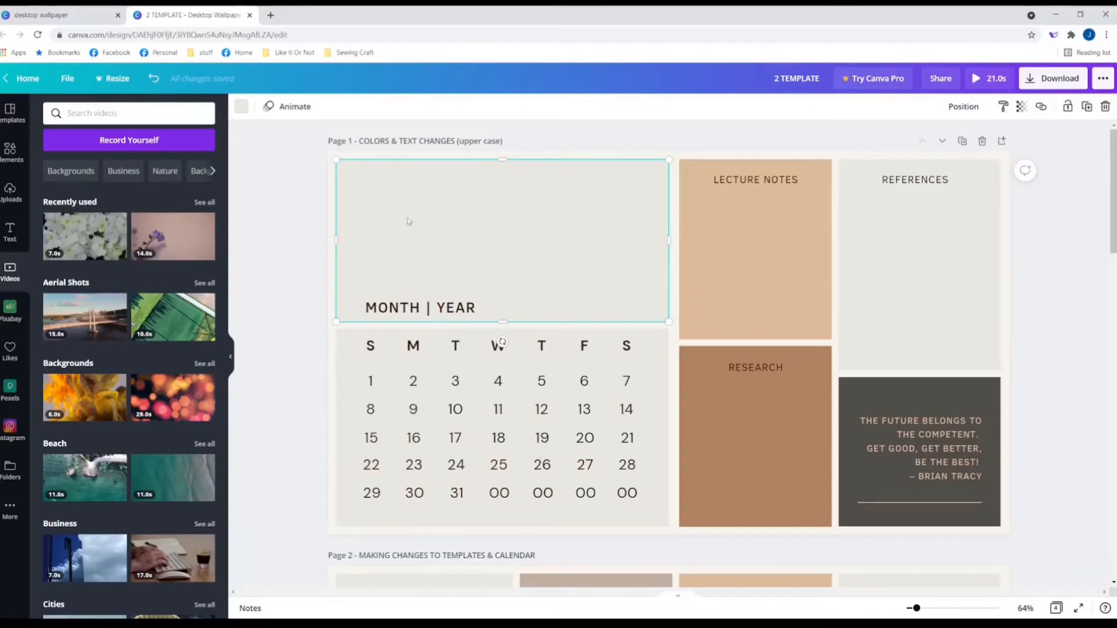
pyautogui.click(410, 310)
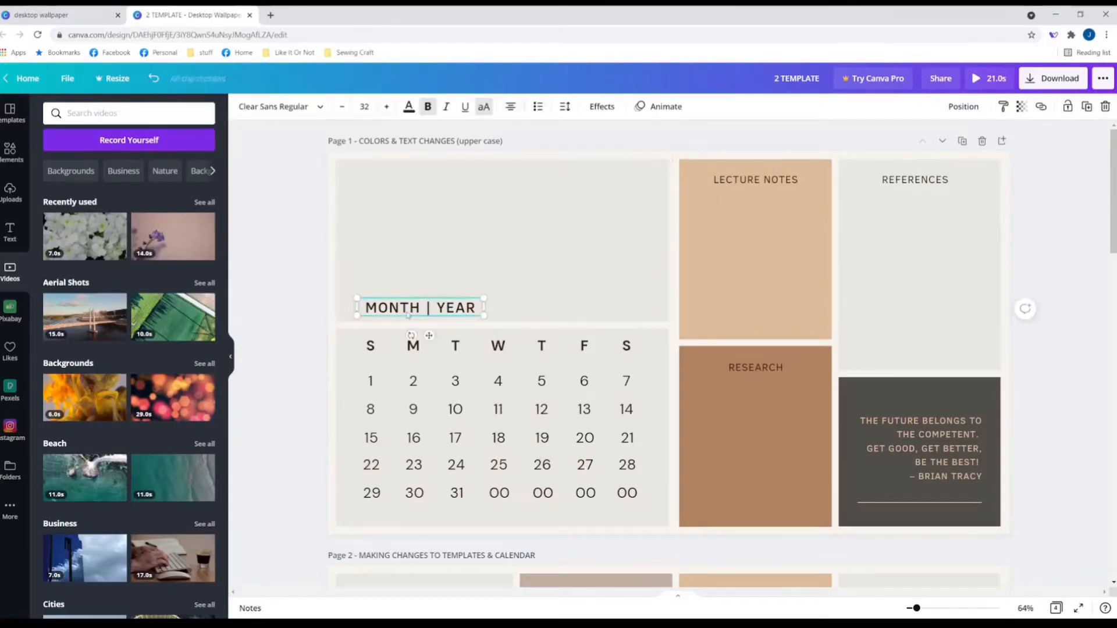
# - Search the fill colors for the empty block above the calendar on page 1 for cream and blue
pyautogui.click(477, 238)
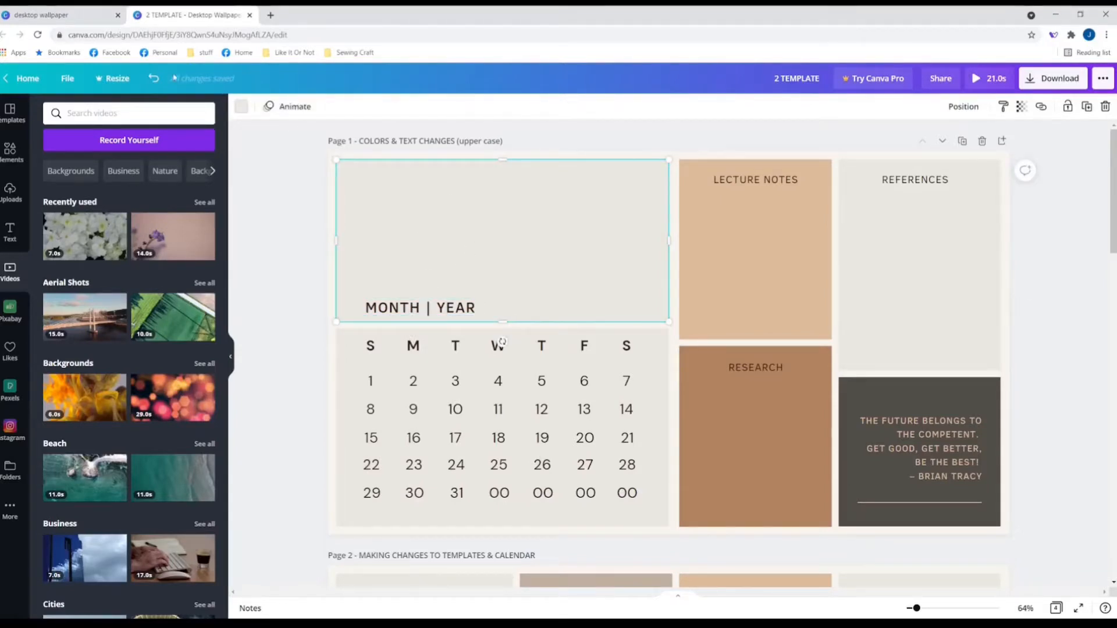
pyautogui.click(250, 110)
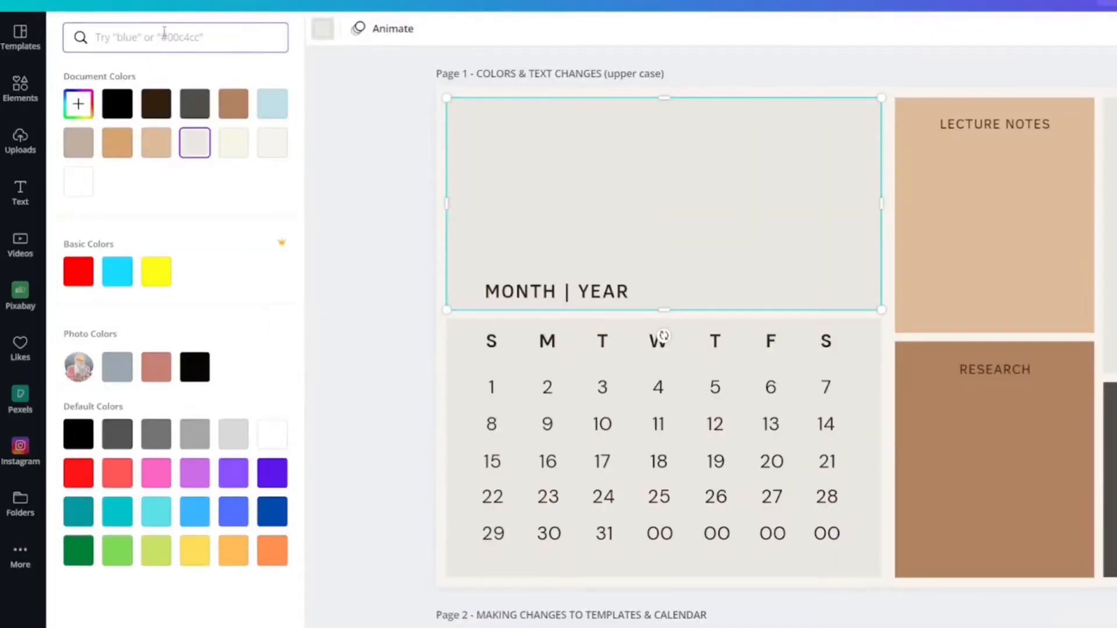
pyautogui.write('cream')
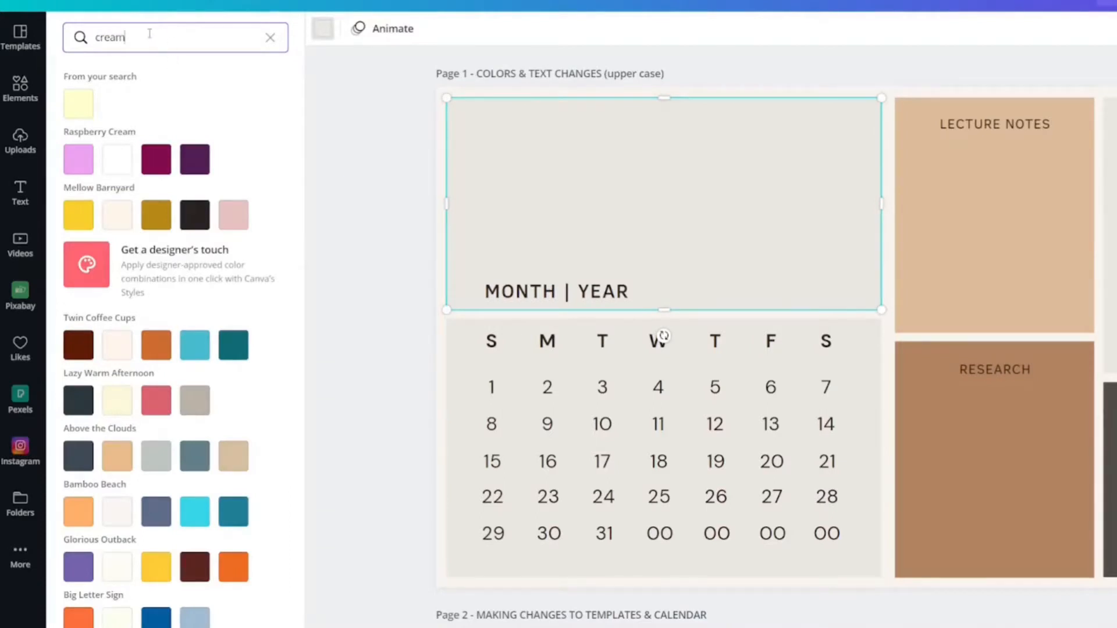
pyautogui.moveTo(150, 37); pyautogui.dragTo(59, 33)
pyautogui.write('blue')
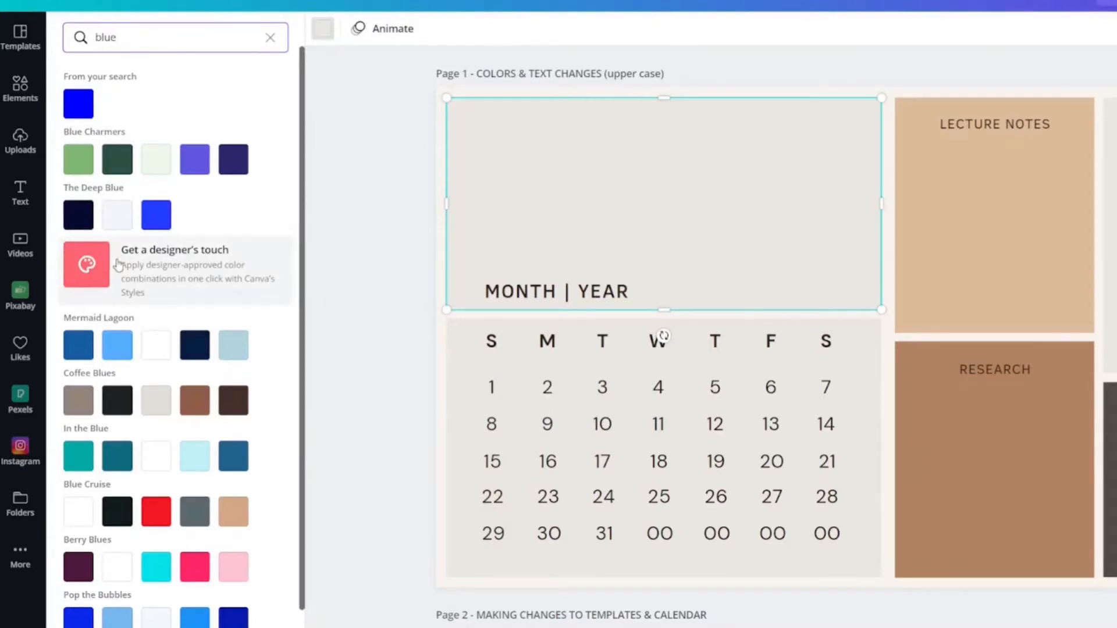
# - Open the designer Styles and try the Poppins Bold, Belleza and Nickainley with Inter font sets on page 1
pyautogui.click(119, 266)
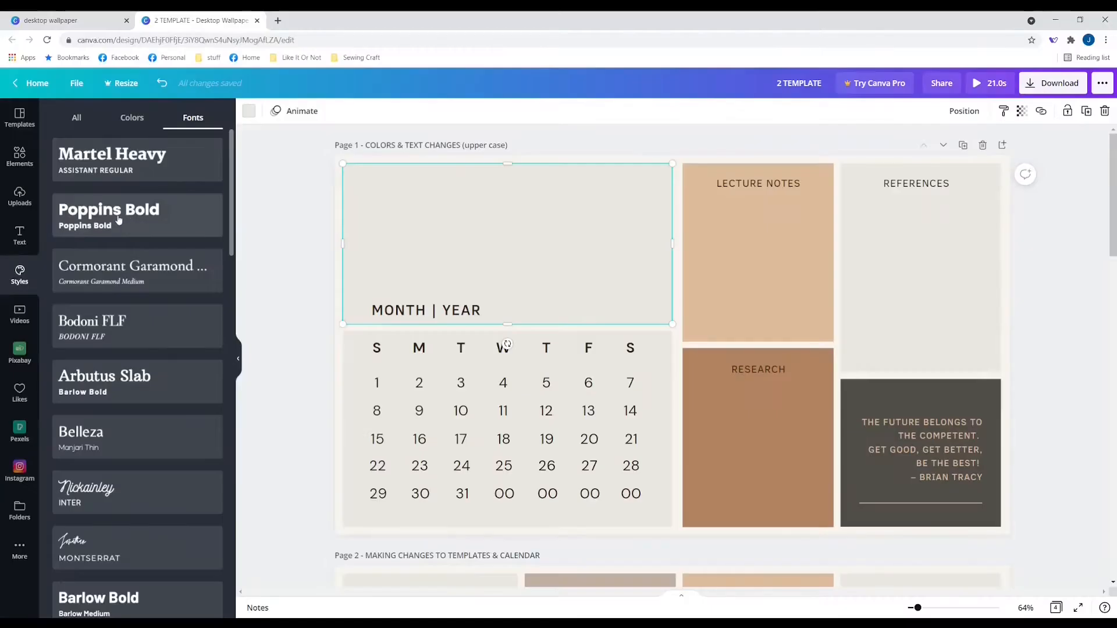
pyautogui.click(118, 216)
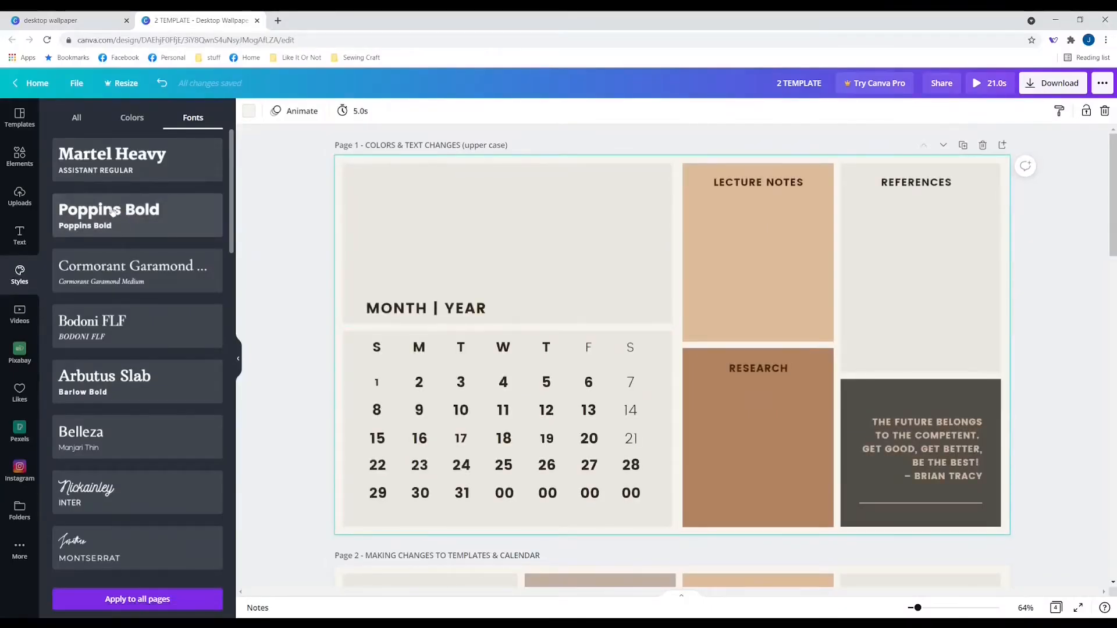
pyautogui.click(93, 439)
pyautogui.click(100, 495)
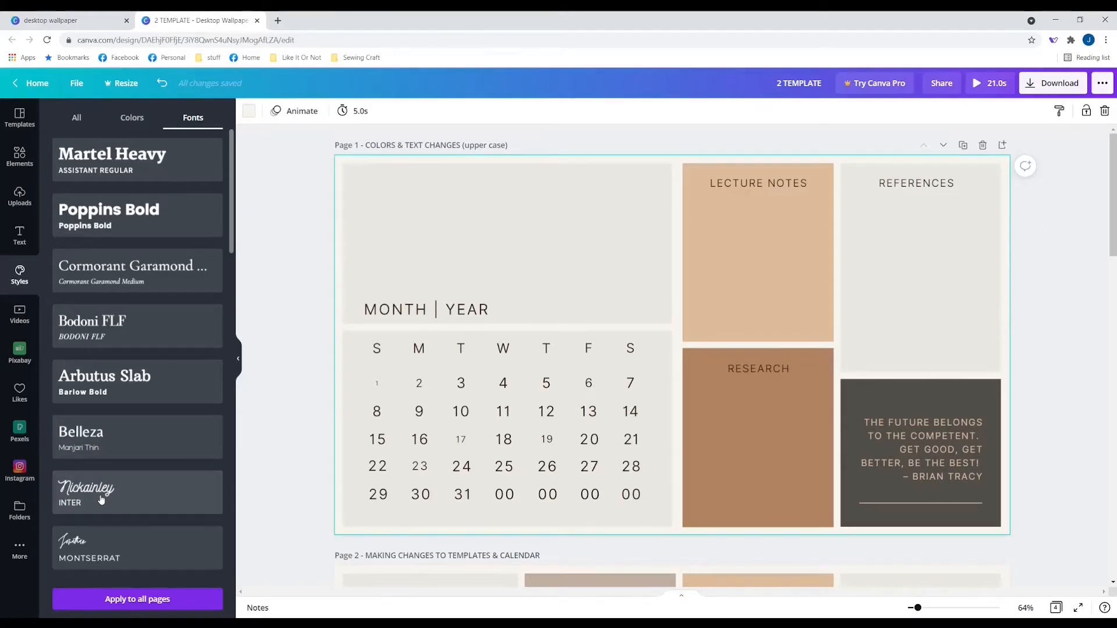
# - Apply the Bohemian Terracotta color palette to page 1 and shuffle its colors through several arrangements
pyautogui.click(132, 118)
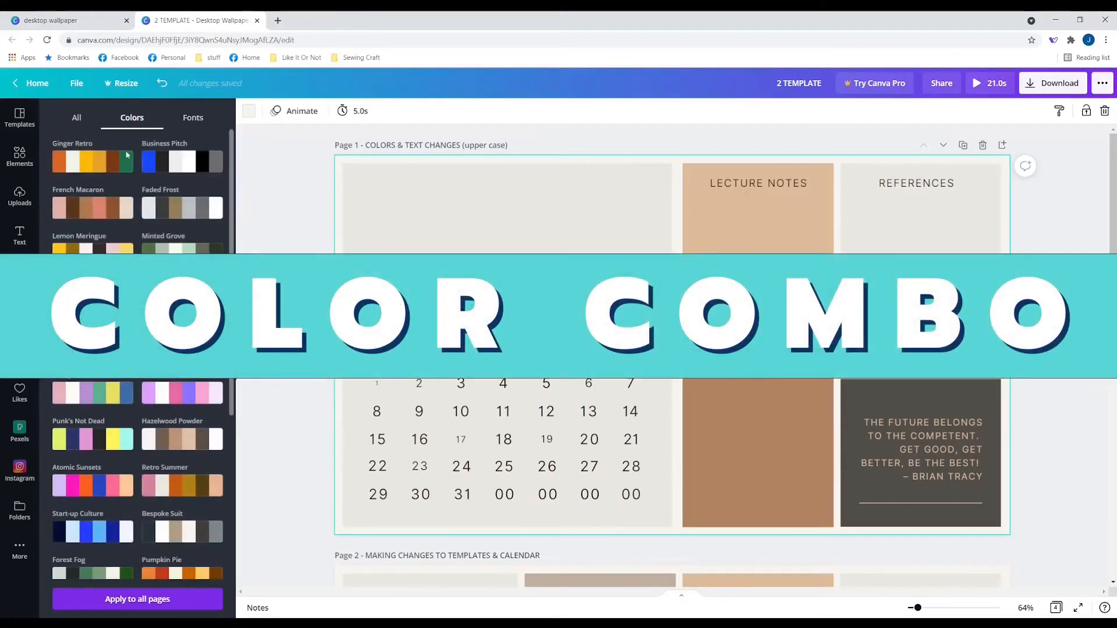
pyautogui.scroll(-2, 88, 396)
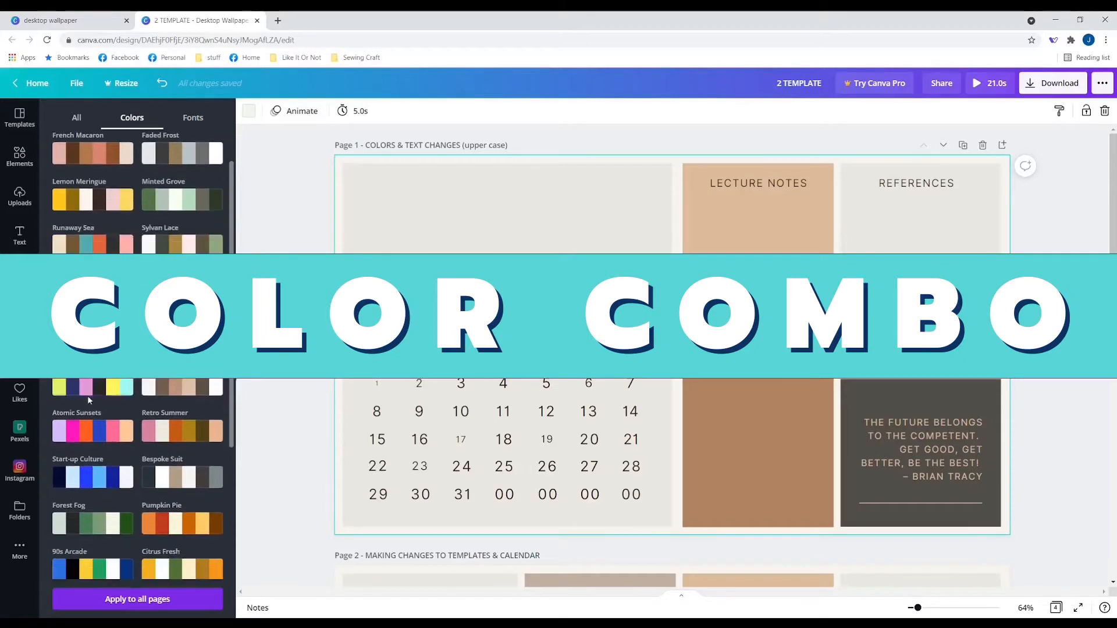
pyautogui.scroll(-4, 89, 398)
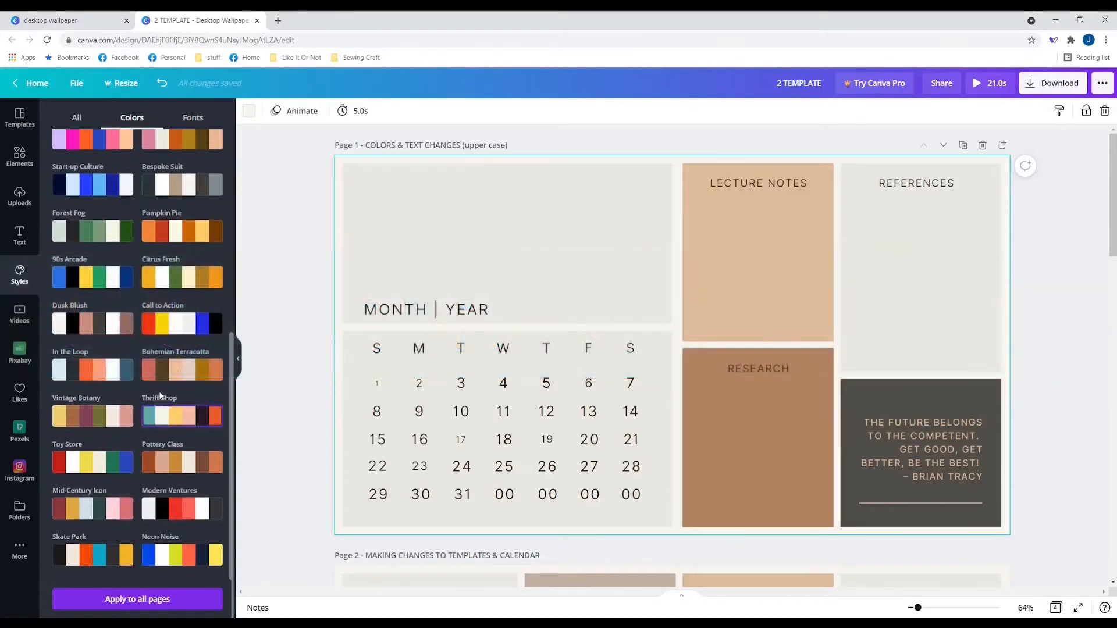
pyautogui.click(180, 372)
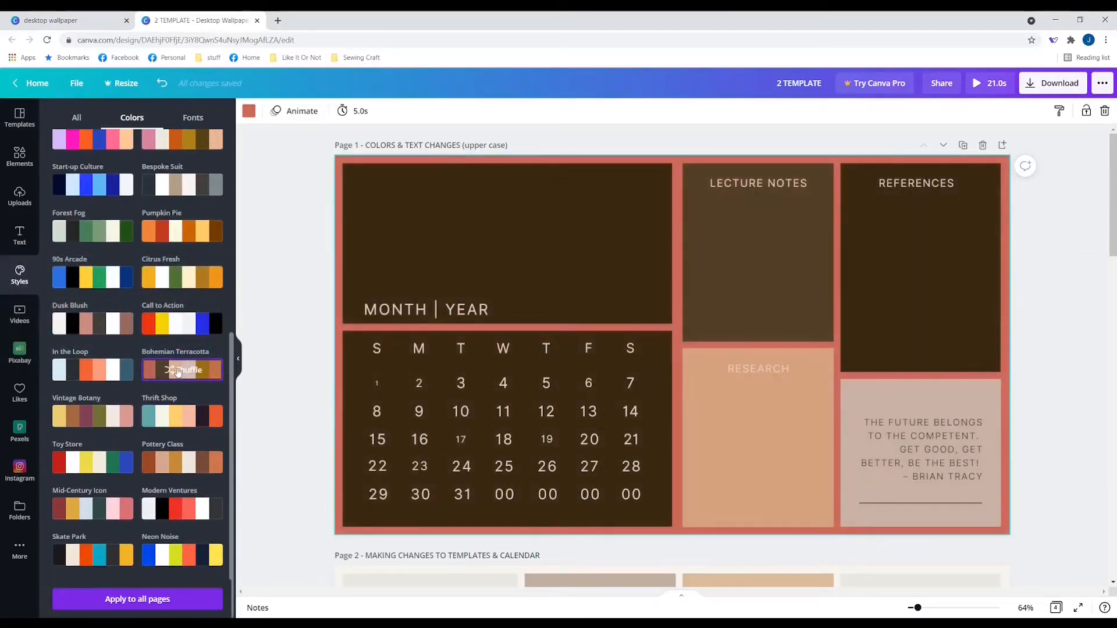
pyautogui.click(178, 371)
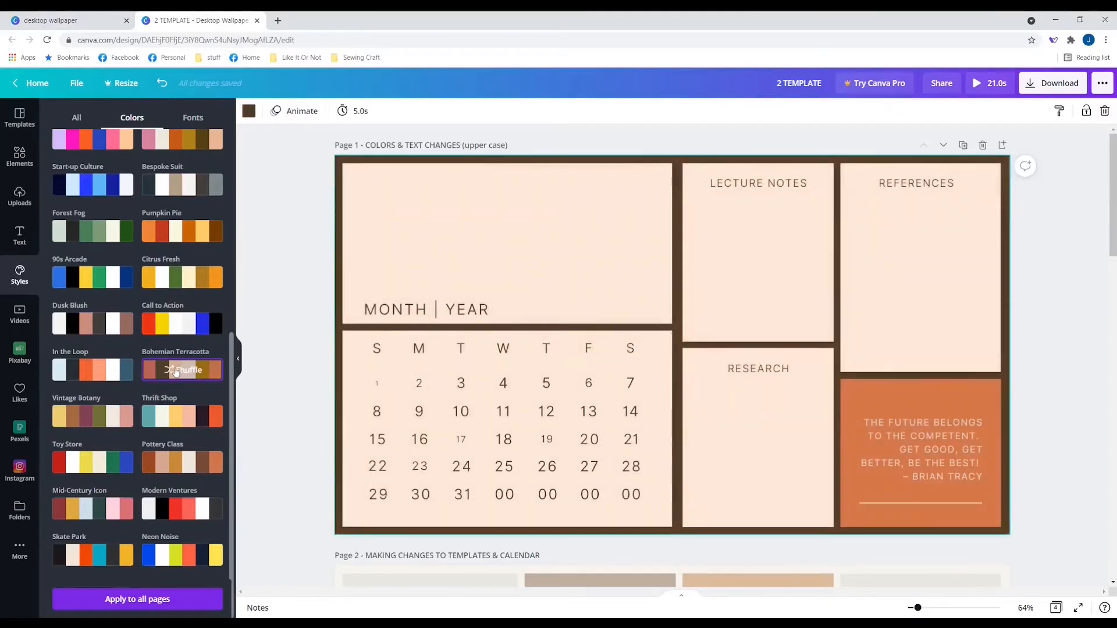
pyautogui.click(175, 372)
pyautogui.click(174, 372)
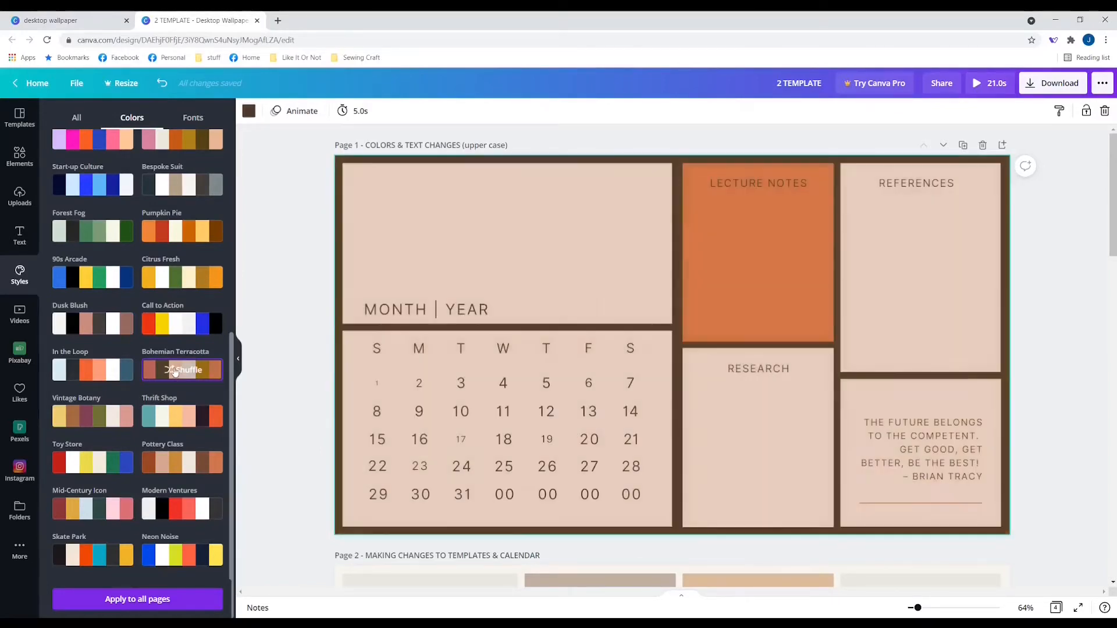
pyautogui.click(174, 372)
pyautogui.click(174, 372)
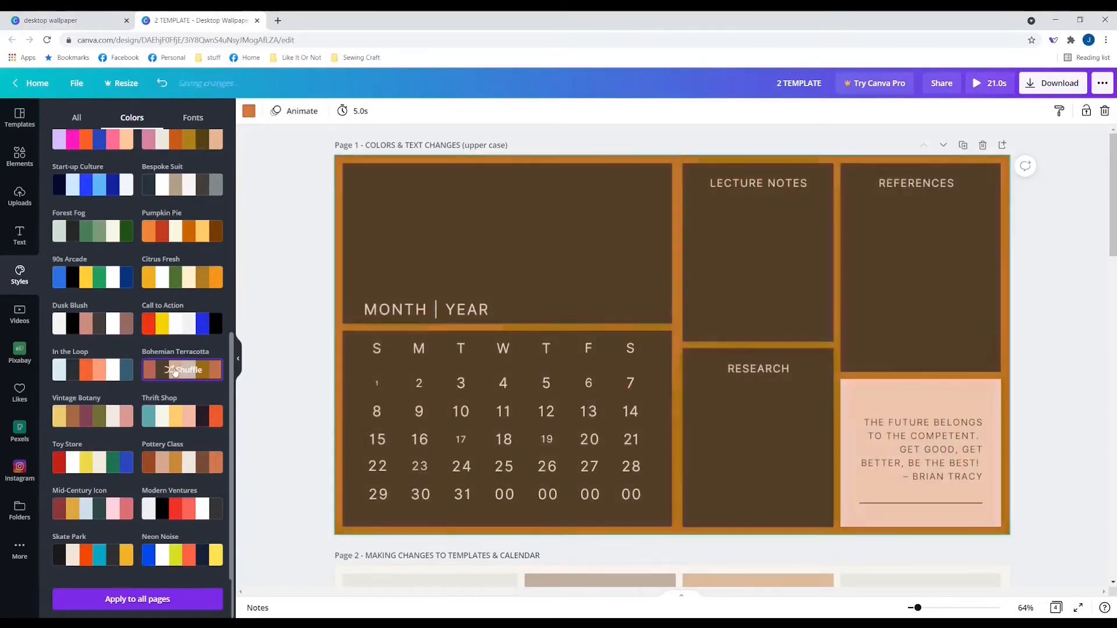
pyautogui.click(174, 372)
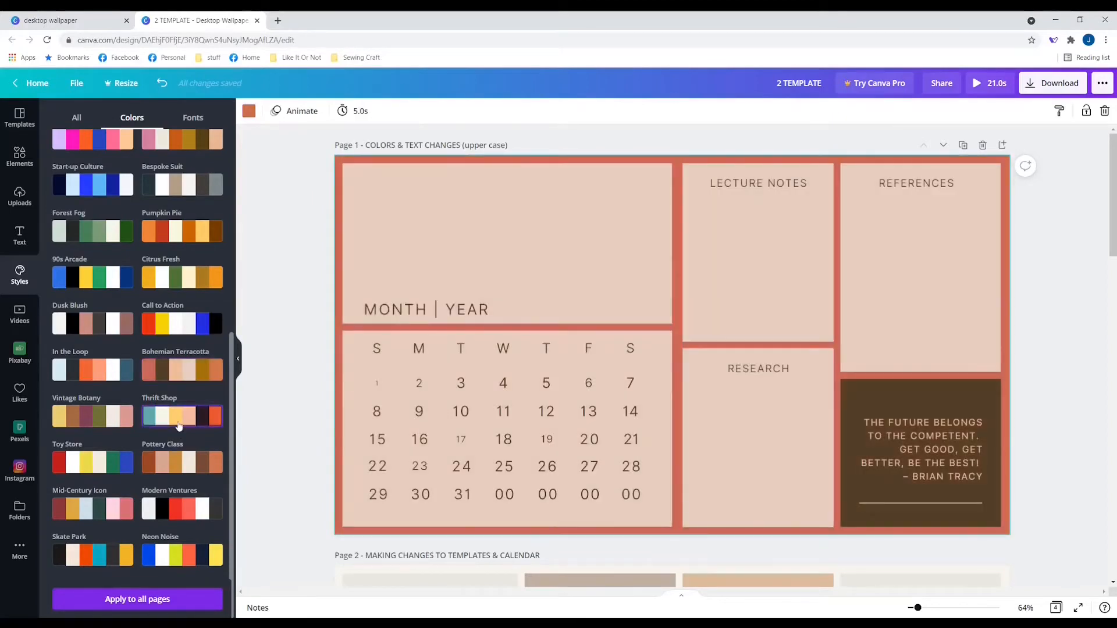
# - Apply the Thrift Shop color palette to page 1 and shuffle its color arrangement
pyautogui.click(175, 414)
pyautogui.click(174, 416)
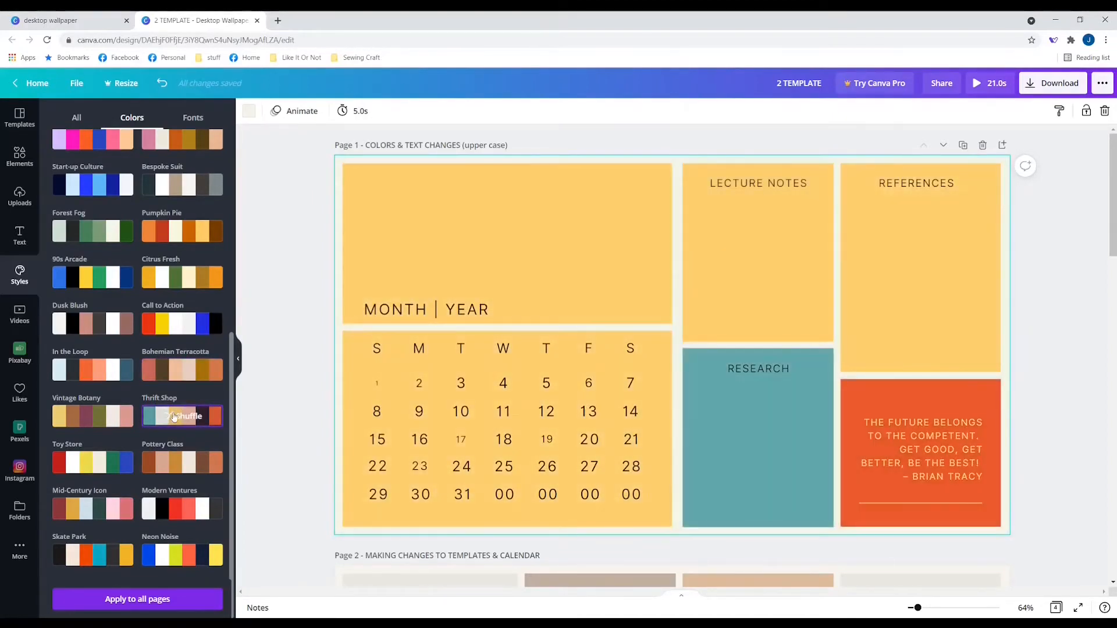
pyautogui.click(174, 417)
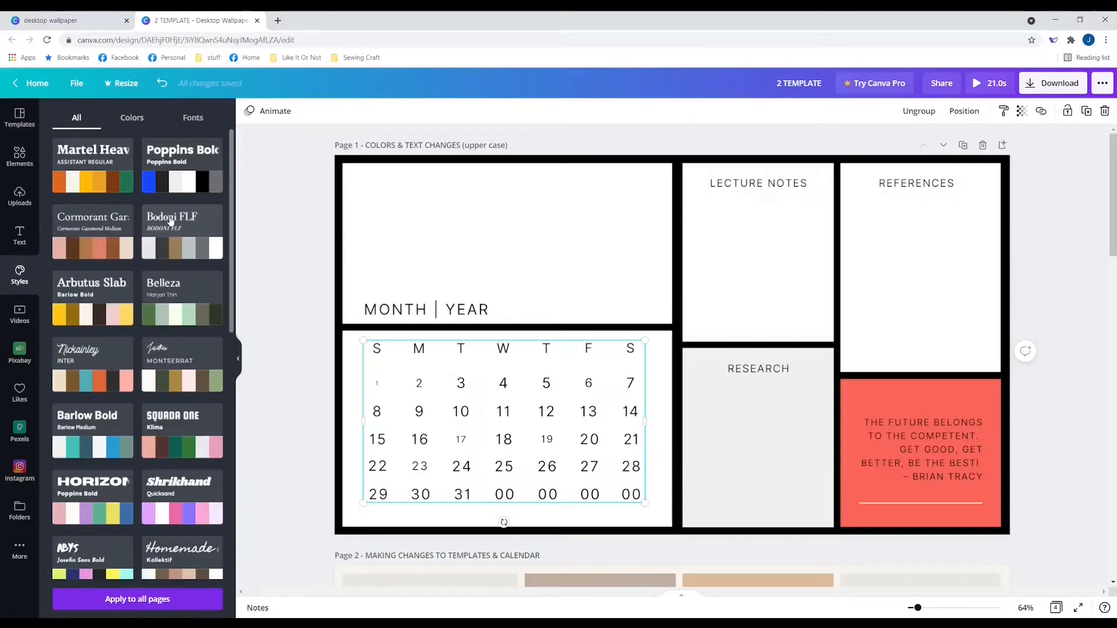
# - Apply the combined Bodoni FLF font and color style to page 1 and shuffle it to a brown page background
pyautogui.click(176, 254)
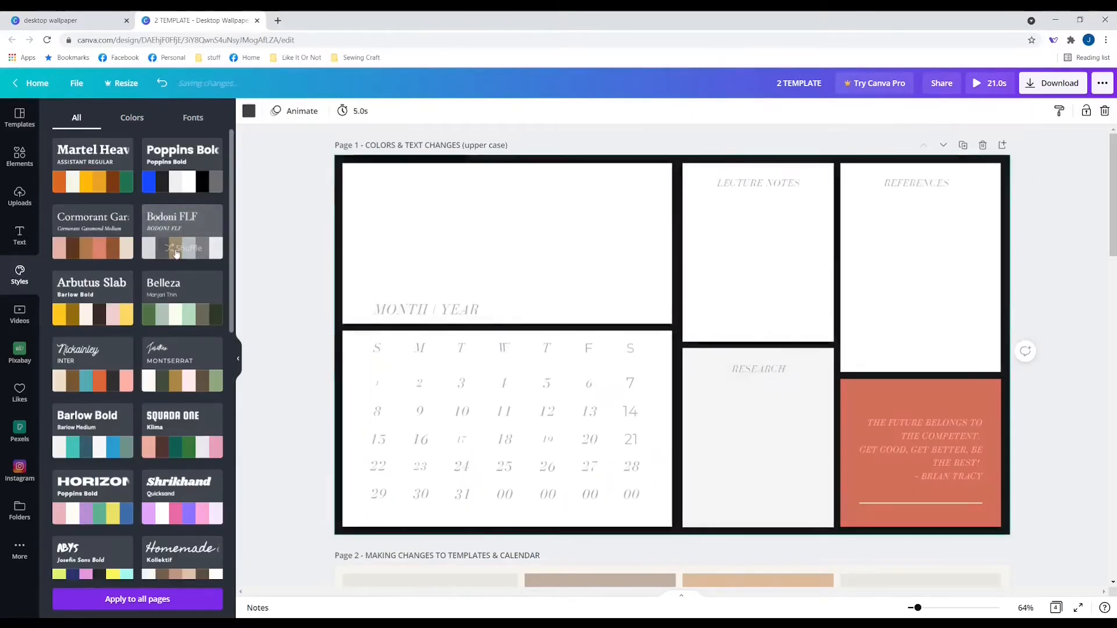
pyautogui.click(176, 253)
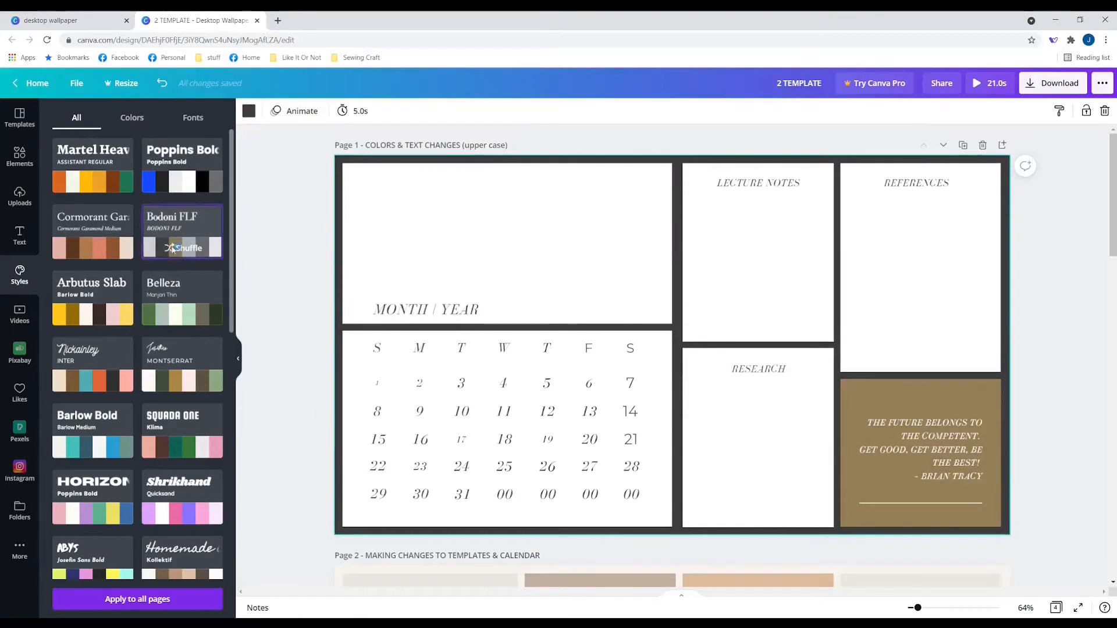
pyautogui.click(172, 250)
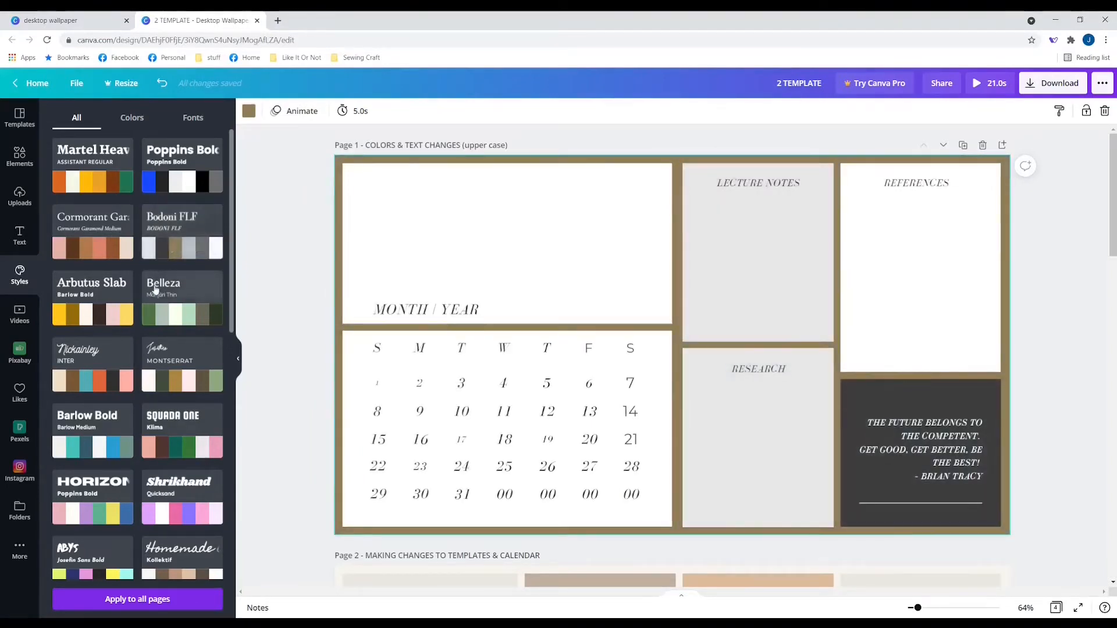
# - Delete the TO DO, calendar and HOMEWORK color blocks from page 2, keeping their text
pyautogui.scroll(-7, 553, 303)
pyautogui.click(569, 302)
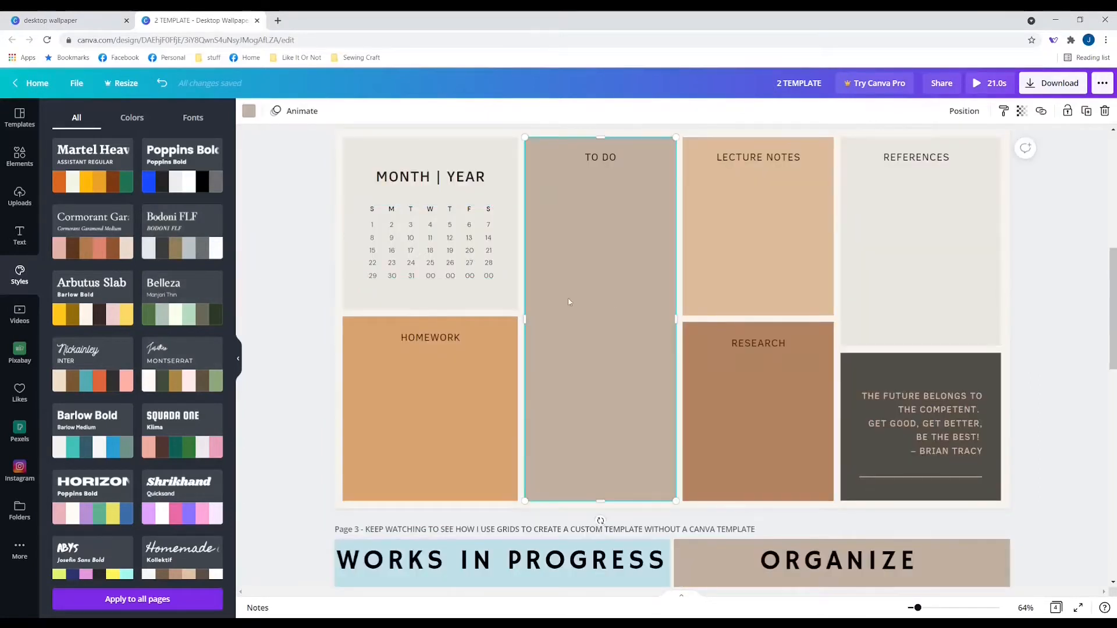
pyautogui.press('Delete')
pyautogui.click(464, 302)
pyautogui.press('Delete')
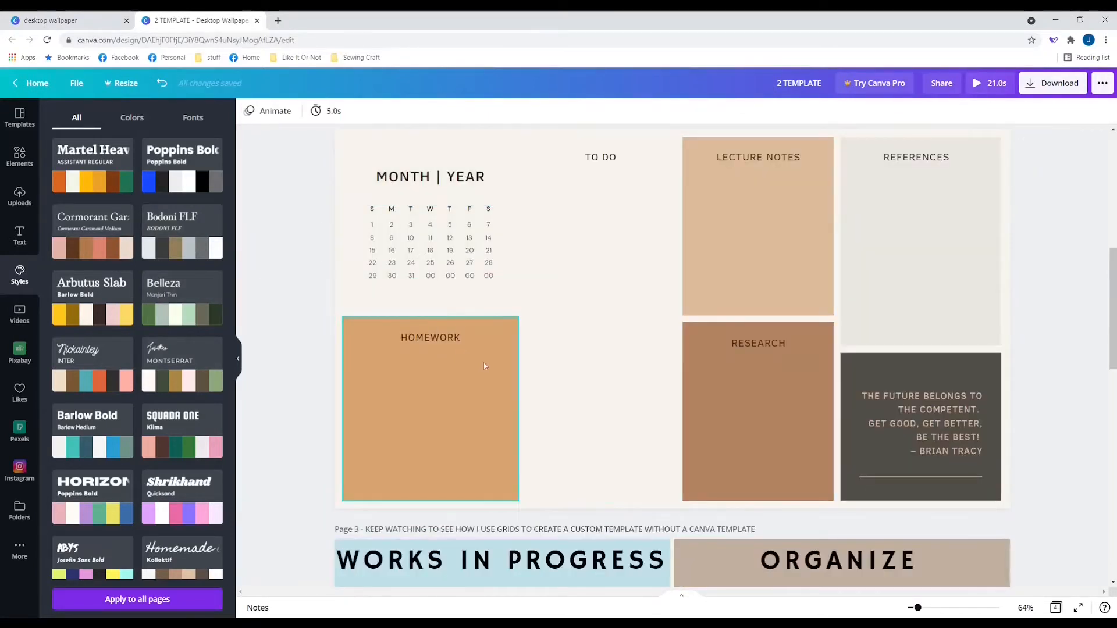
pyautogui.click(488, 384)
pyautogui.press('Delete')
# - Delete the leftover HOMEWORK and TO DO labels from page 2
pyautogui.click(429, 336)
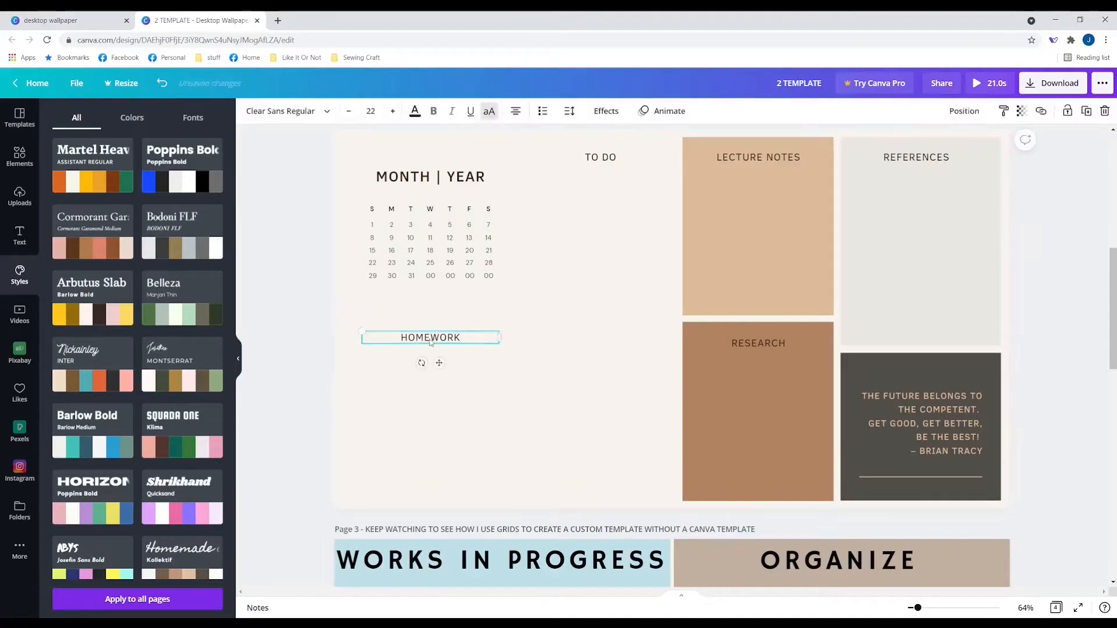
pyautogui.press('Delete')
pyautogui.click(595, 157)
pyautogui.press('Delete')
# - Enlarge page 2's calendar grid to nearly fill the width beside the LECTURE NOTES block and move it below the MONTH | YEAR heading
pyautogui.click(474, 273)
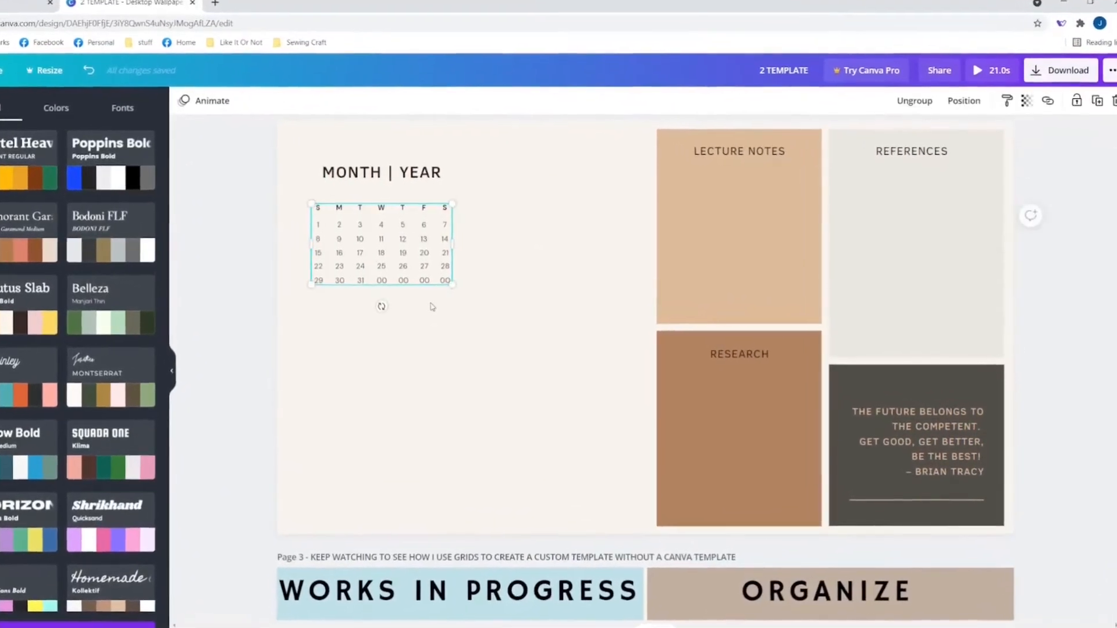
pyautogui.moveTo(441, 285); pyautogui.dragTo(595, 487)
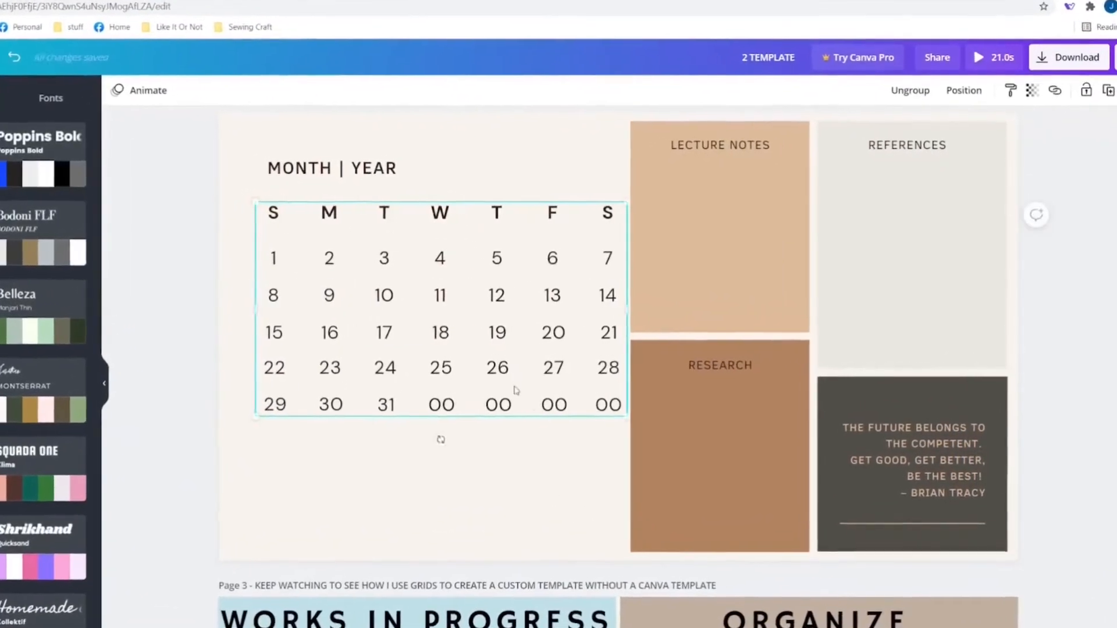
pyautogui.moveTo(543, 381); pyautogui.dragTo(474, 423)
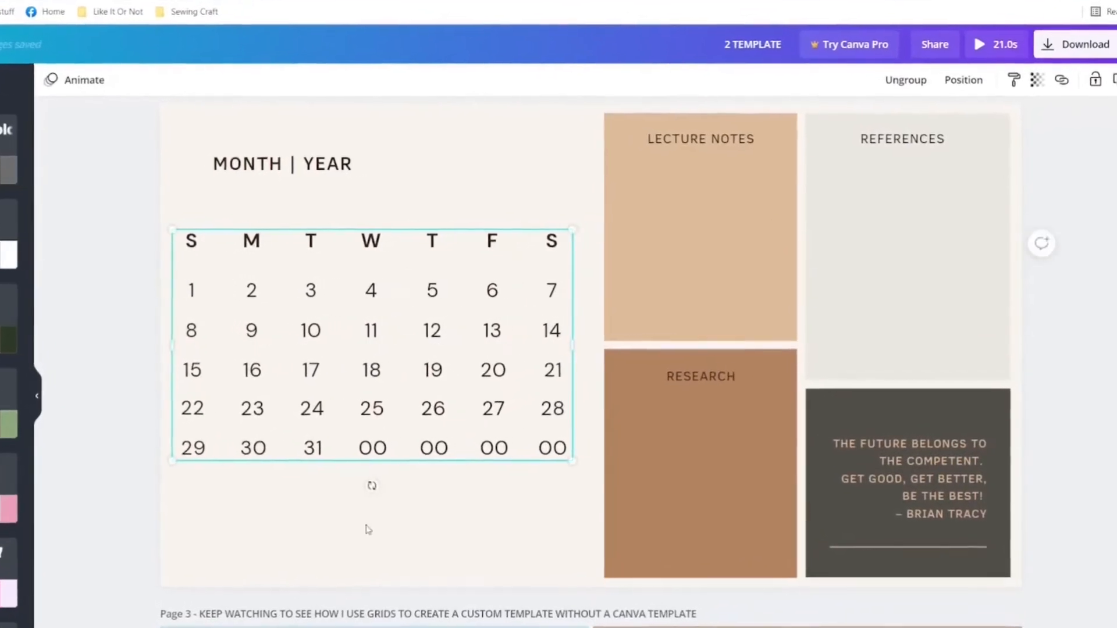
pyautogui.click(399, 512)
# - Ungroup page 2's calendar and move the row of dates 1 to 7 two columns right, starting under the first T
pyautogui.click(362, 409)
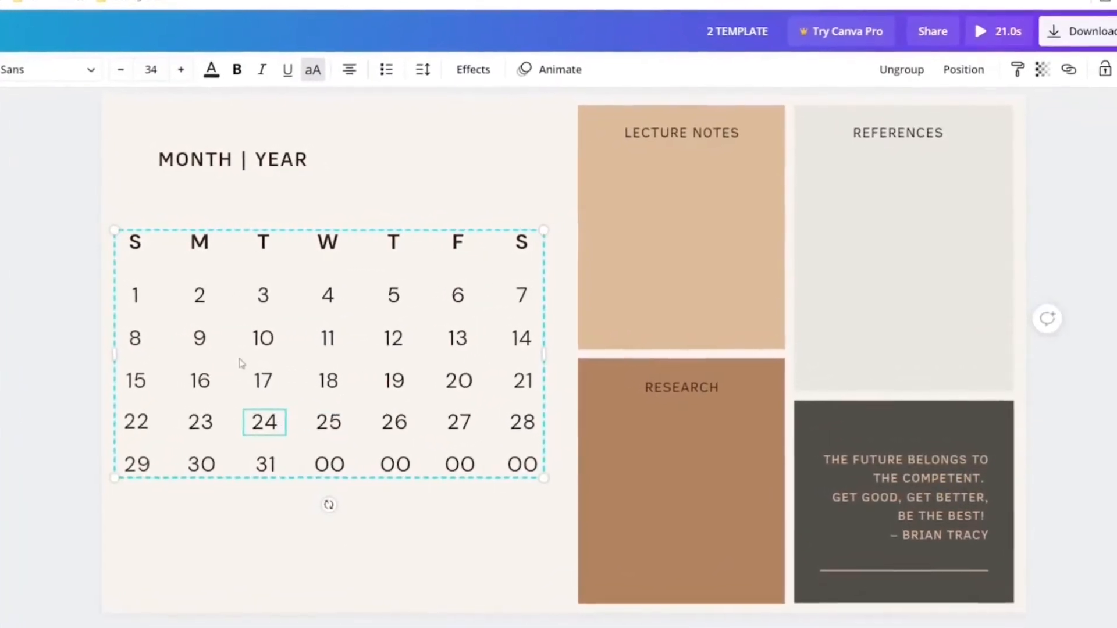
pyautogui.click(917, 59)
pyautogui.click(418, 151)
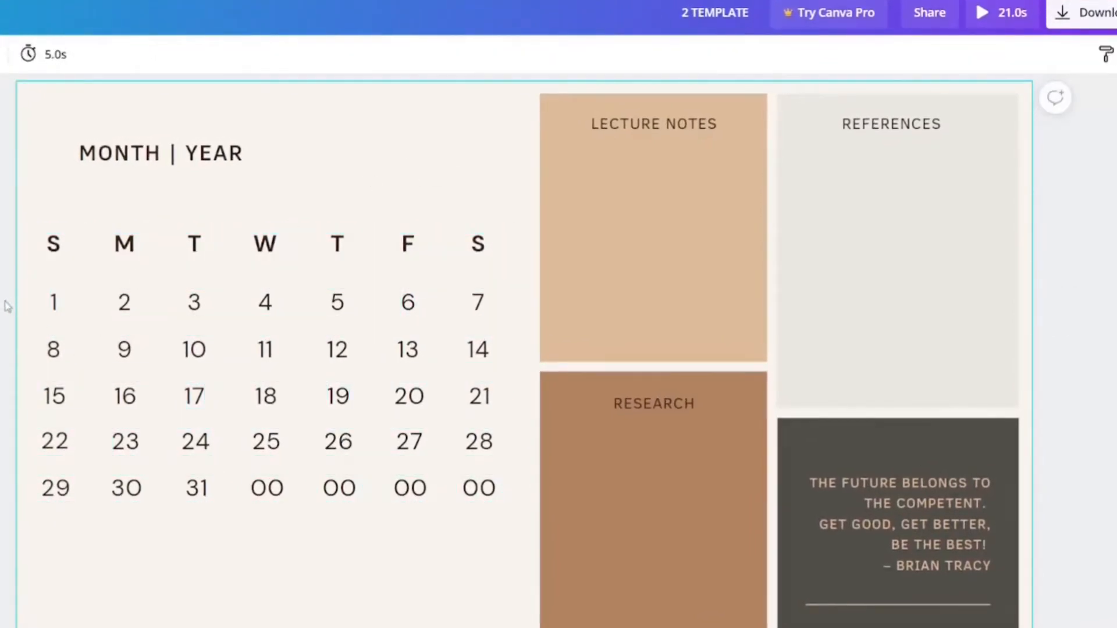
pyautogui.moveTo(1, 301); pyautogui.dragTo(511, 309)
pyautogui.moveTo(350, 310); pyautogui.dragTo(485, 297)
pyautogui.click(287, 611)
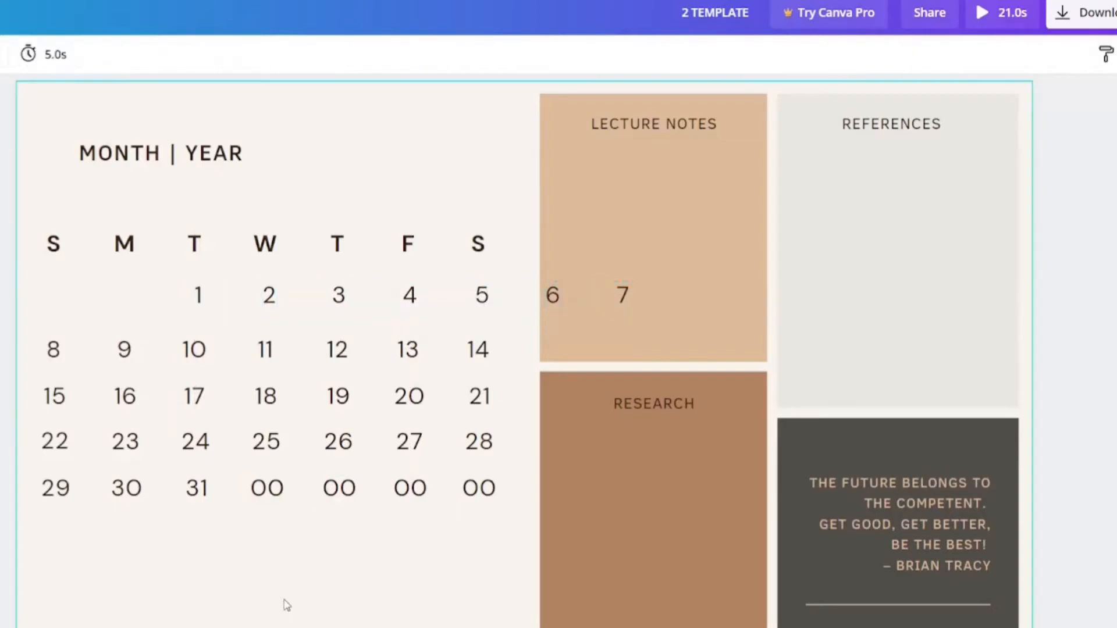
# - Move the LECTURE NOTES color block behind the calendar's T, W and T columns and lock it in place
pyautogui.moveTo(690, 236); pyautogui.dragTo(272, 290)
pyautogui.moveTo(158, 301); pyautogui.dragTo(205, 302)
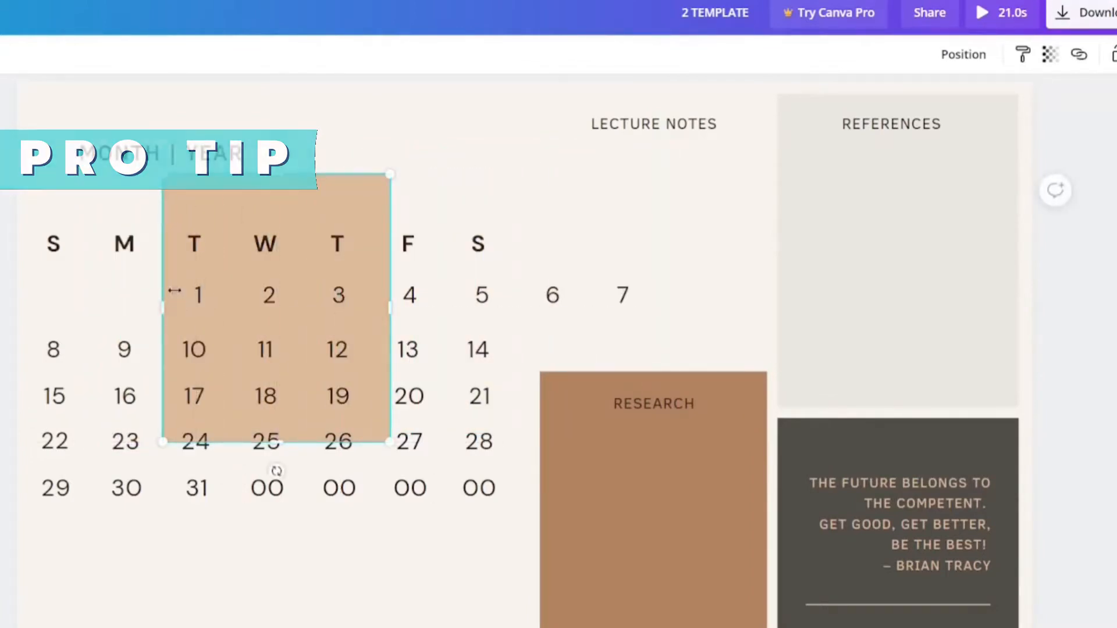
pyautogui.click(1113, 54)
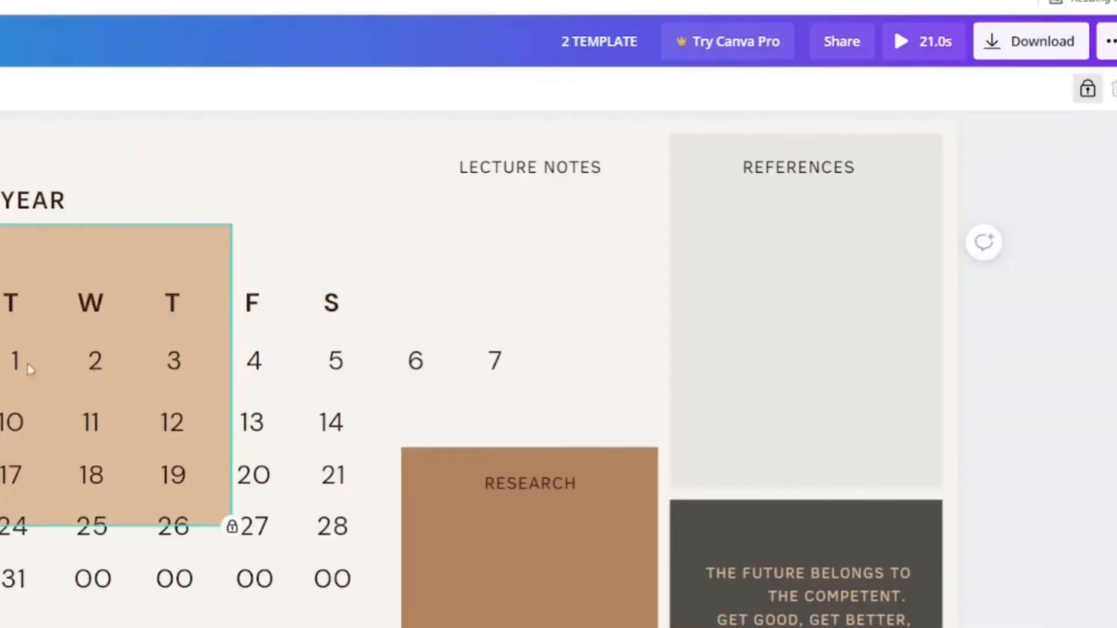
# - Select the dates 1 to 7 together across the locked block and shift the row slightly right
pyautogui.moveTo(1, 375); pyautogui.dragTo(546, 368)
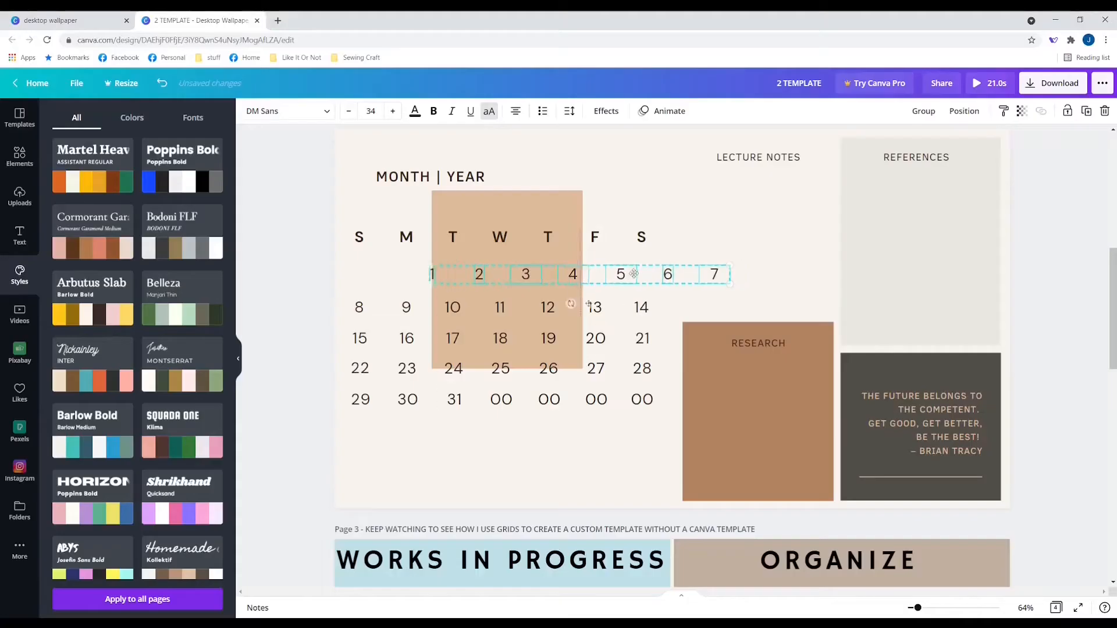
pyautogui.moveTo(633, 274); pyautogui.dragTo(657, 274)
pyautogui.click(724, 240)
# - Select the individual calendar dates 1, 2, 3, 26 and 27 together on page 2
pyautogui.click(460, 276)
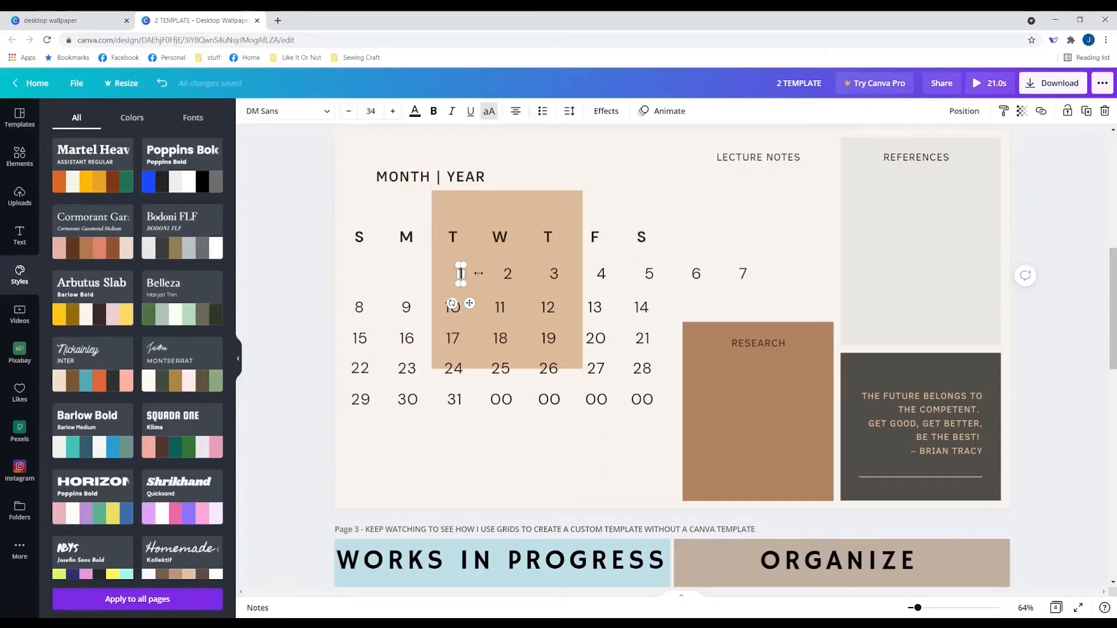
pyautogui.keyDown('shift'); pyautogui.click(508, 276); pyautogui.keyUp('shift')
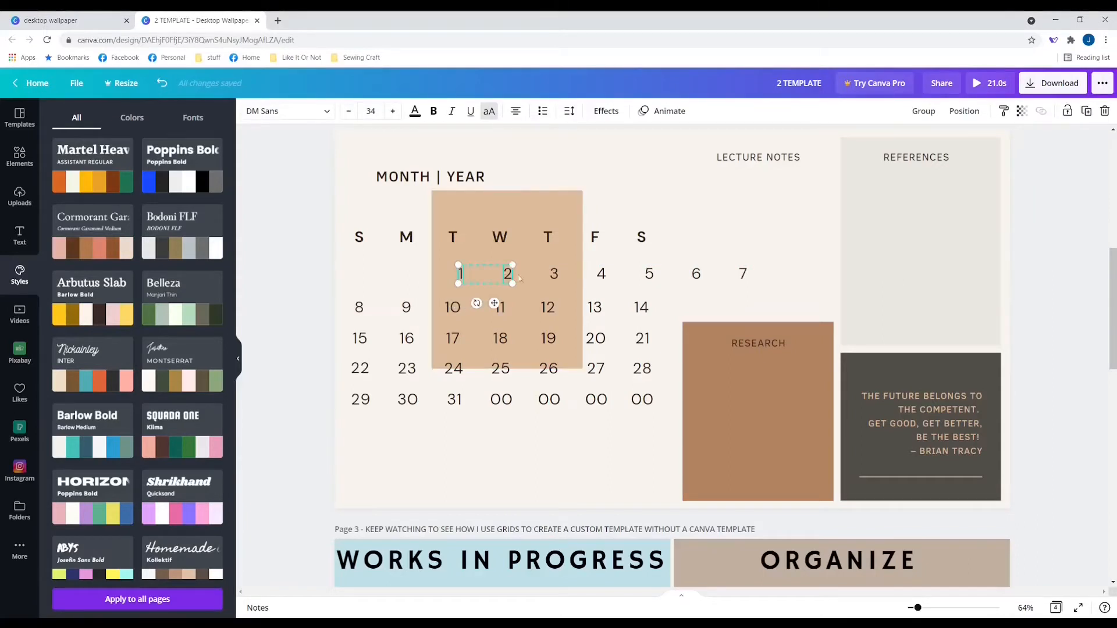
pyautogui.keyDown('shift'); pyautogui.click(553, 273); pyautogui.keyUp('shift')
pyautogui.keyDown('shift'); pyautogui.click(548, 368); pyautogui.keyUp('shift')
pyautogui.keyDown('shift'); pyautogui.click(606, 368); pyautogui.keyUp('shift')
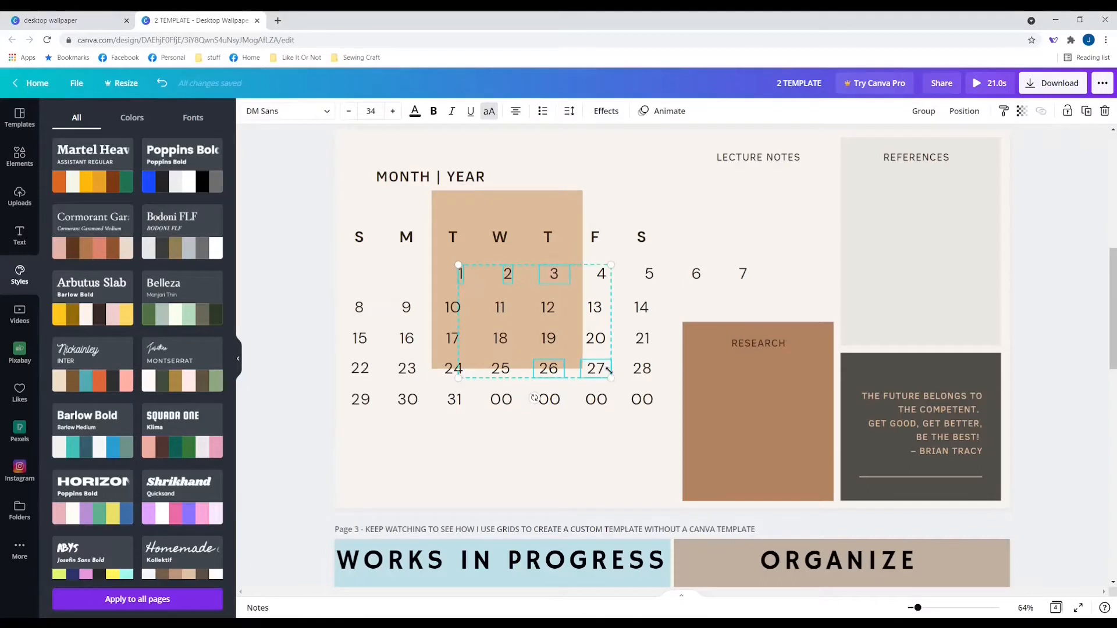
# - Add the date 28 to the selected calendar dates on page 2 and shift the selection slightly left
pyautogui.keyDown('shift'); pyautogui.click(638, 371); pyautogui.keyUp('shift')
pyautogui.moveTo(608, 369)
pyautogui.mouseDown()
pyautogui.moveTo(871, 347)
pyautogui.moveTo(918, 293)
pyautogui.moveTo(868, 332)
pyautogui.moveTo(873, 291)
pyautogui.moveTo(826, 359)
pyautogui.moveTo(596, 381)
pyautogui.moveTo(592, 370)
pyautogui.mouseUp()
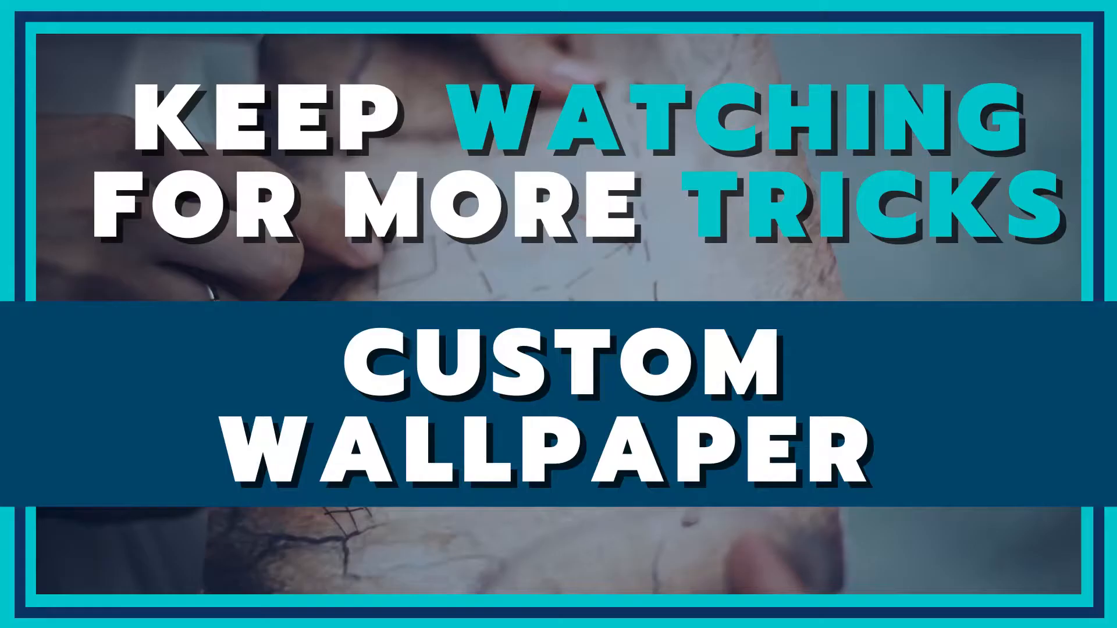
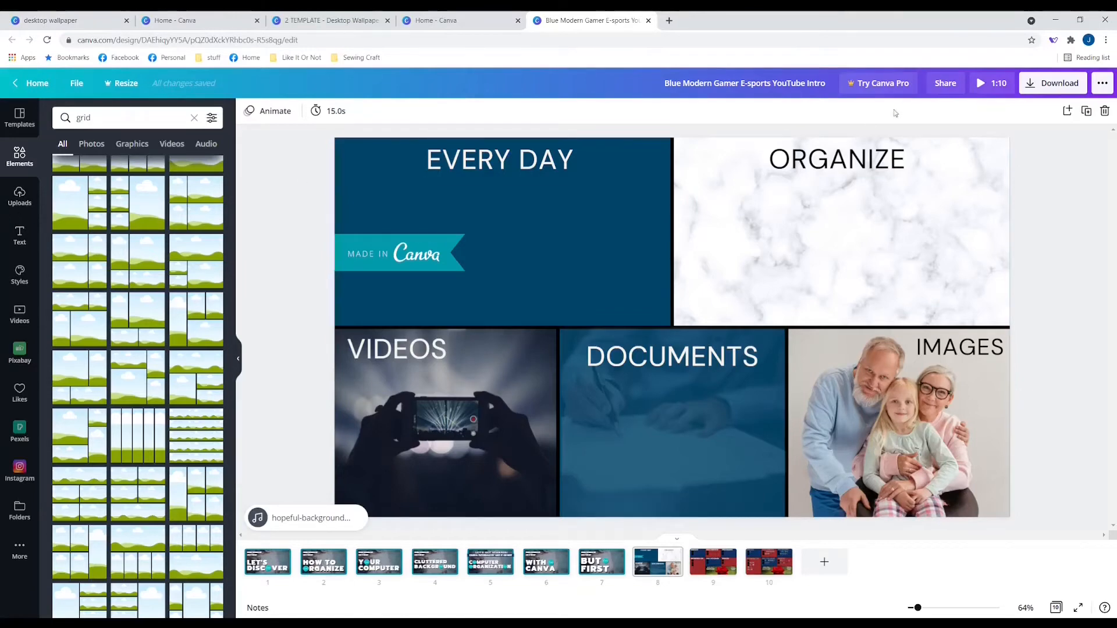
# - Add the coffee-pouring photo from Pixabay, unlock the page 8 grid and try the photo in its ORGANIZE cell
pyautogui.click(19, 352)
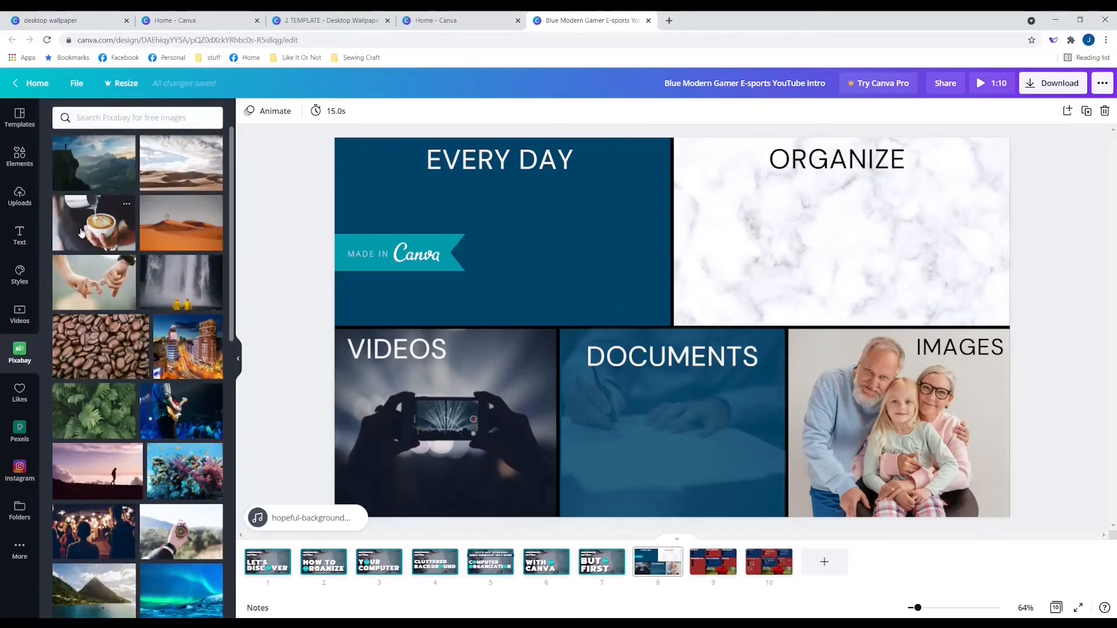
pyautogui.click(93, 223)
pyautogui.moveTo(701, 259); pyautogui.dragTo(857, 217)
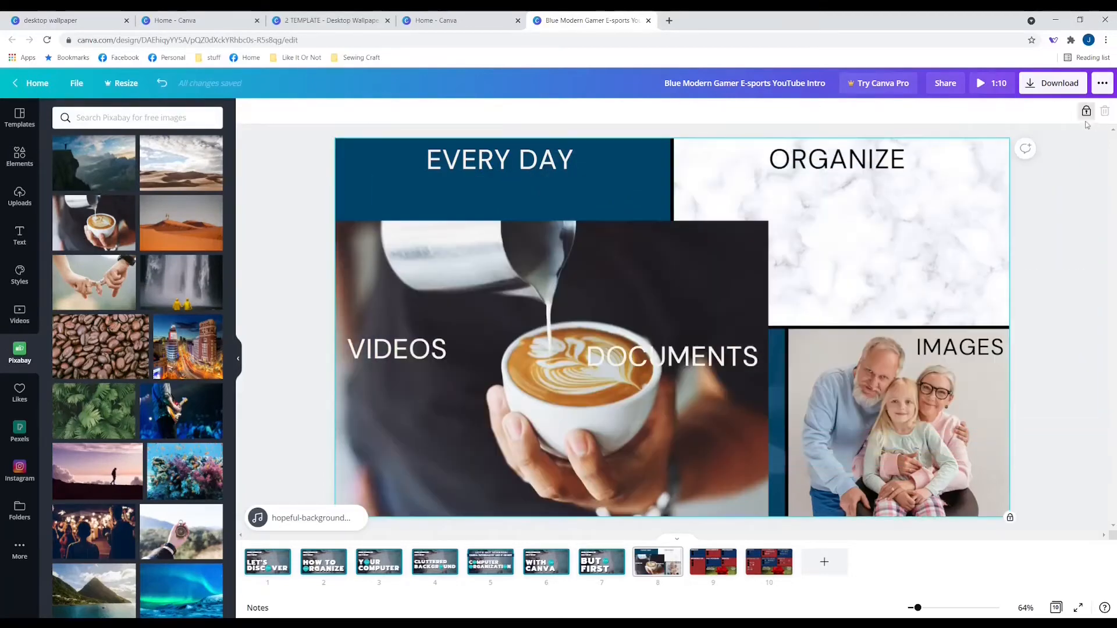
pyautogui.click(1089, 112)
pyautogui.moveTo(725, 254); pyautogui.dragTo(876, 298)
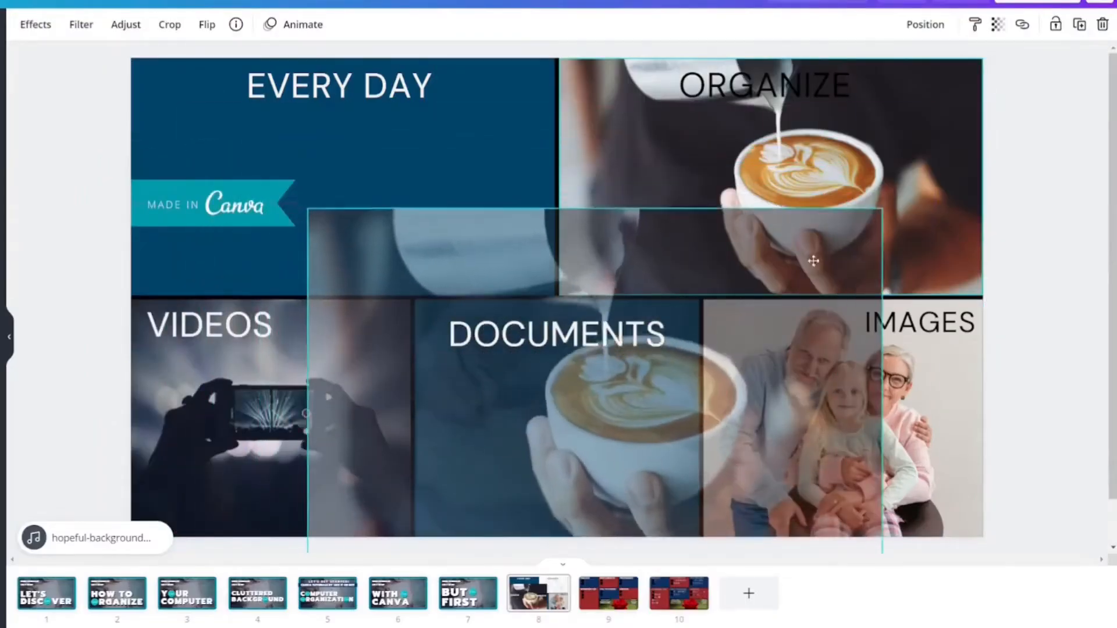
pyautogui.moveTo(813, 262); pyautogui.dragTo(546, 404)
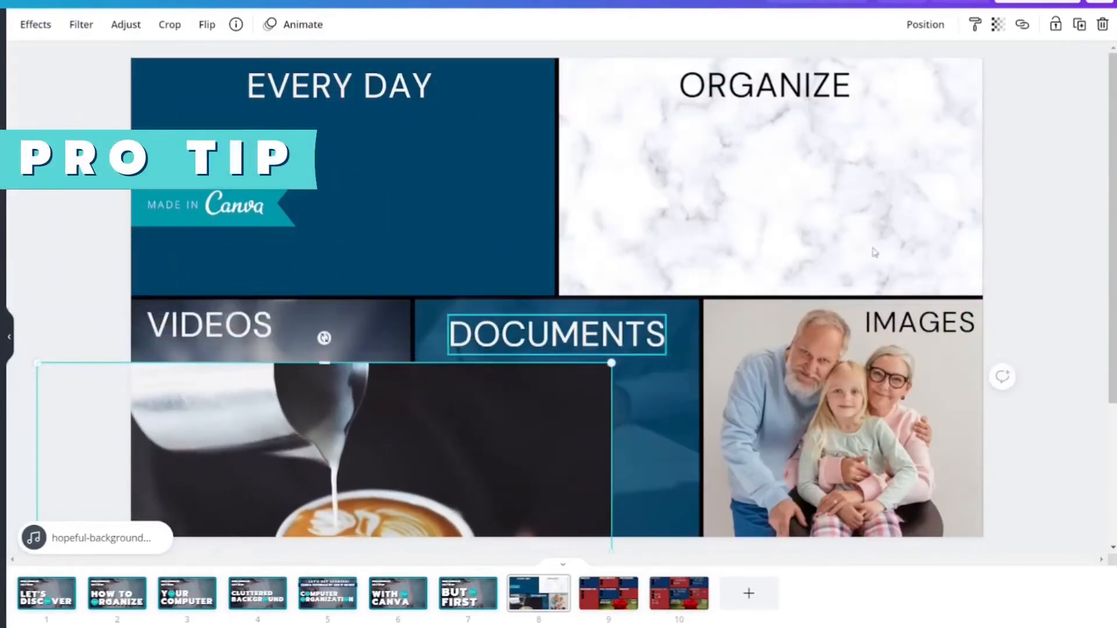
# - Lock the page 8 grid, shrink the coffee photo and lay it over the EVERY DAY block
pyautogui.click(946, 203)
pyautogui.click(1055, 24)
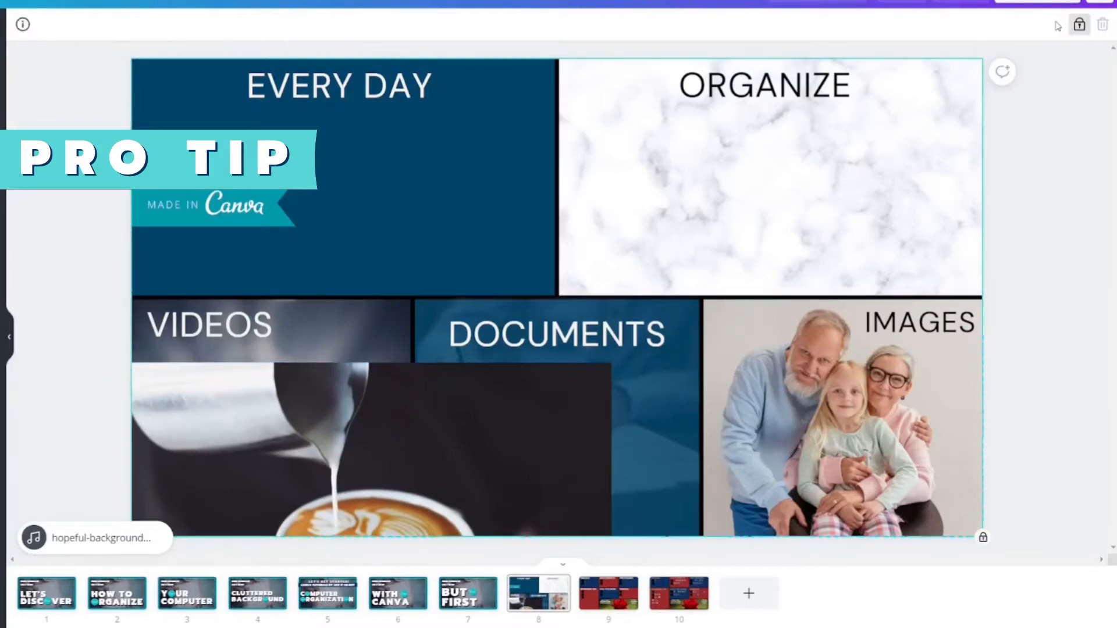
pyautogui.moveTo(490, 458); pyautogui.dragTo(576, 399)
pyautogui.moveTo(129, 299); pyautogui.dragTo(425, 490)
pyautogui.moveTo(556, 496); pyautogui.dragTo(414, 135)
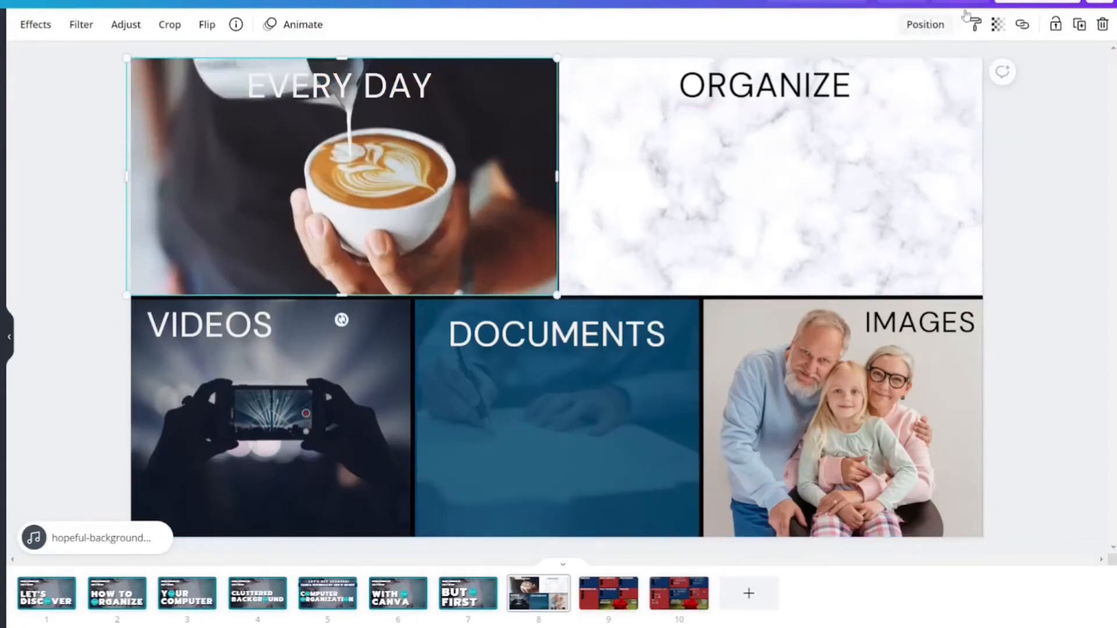
# - Set the coffee photo's transparency to 28 and delete the photo from the EVERY DAY block
pyautogui.click(998, 25)
pyautogui.moveTo(950, 66); pyautogui.dragTo(890, 66)
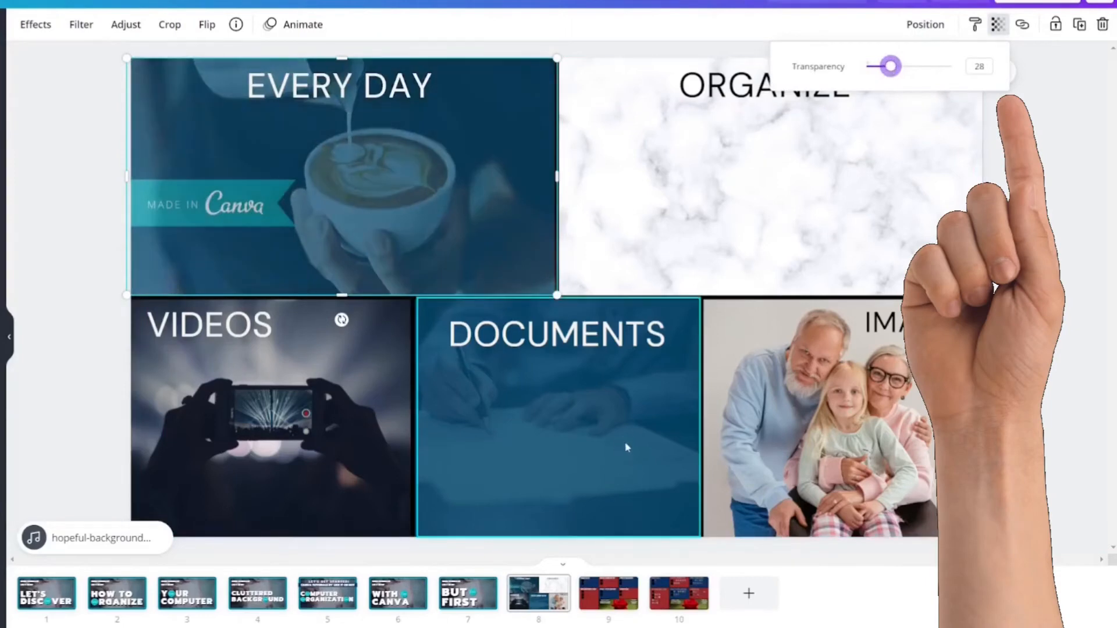
pyautogui.rightClick(418, 237)
pyautogui.click(474, 343)
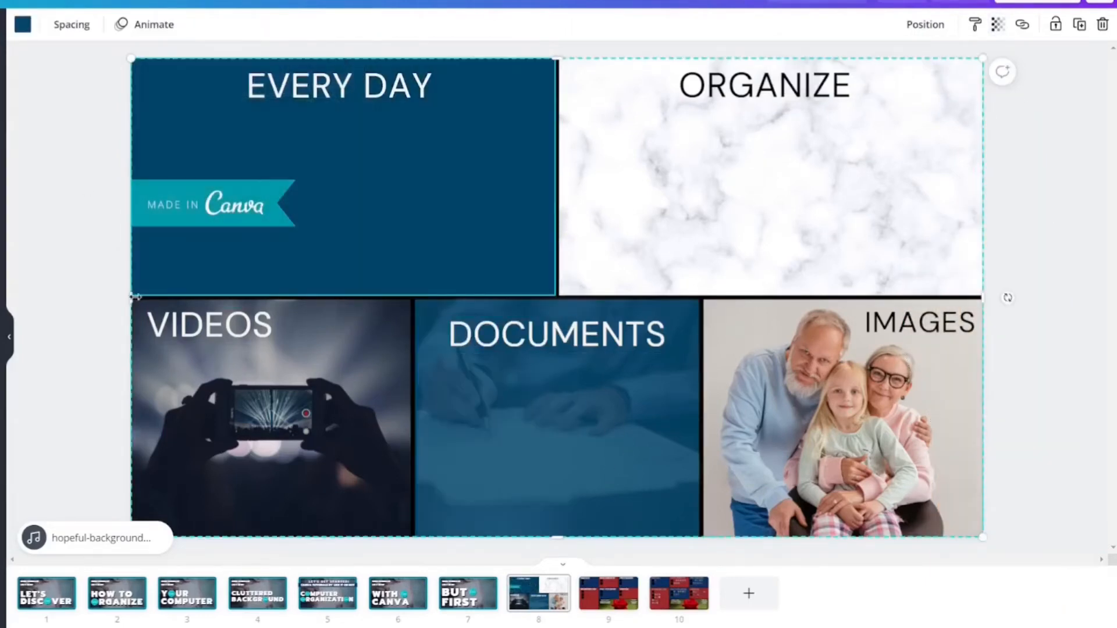
# - Narrow the page 8 grid from its left edge and stretch it back to the full page width
pyautogui.moveTo(129, 298); pyautogui.dragTo(407, 314)
pyautogui.click(334, 291)
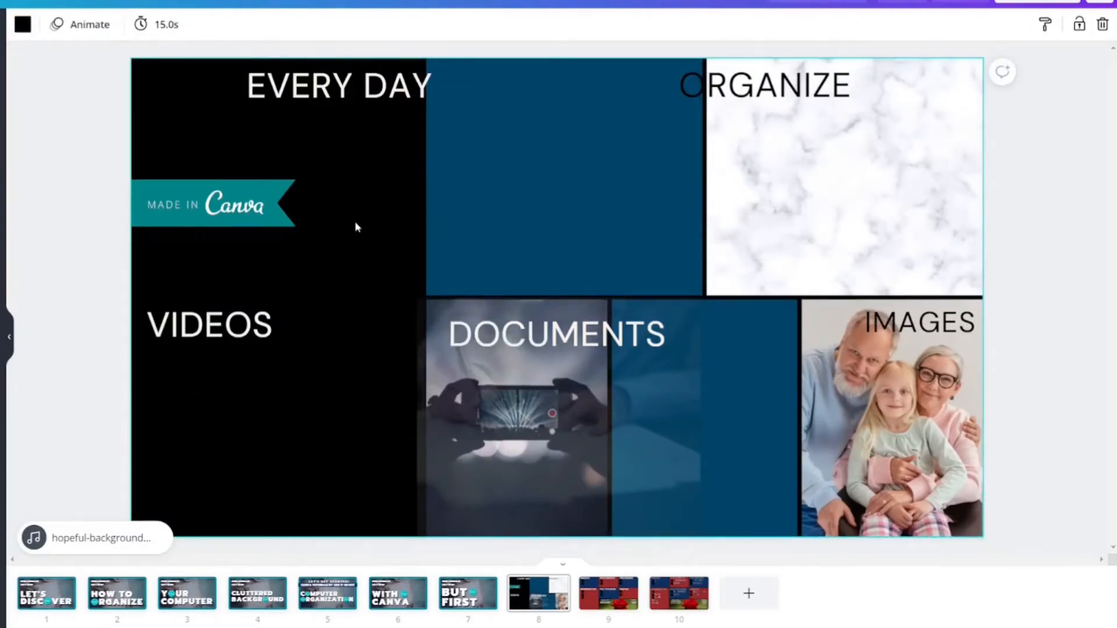
pyautogui.click(544, 207)
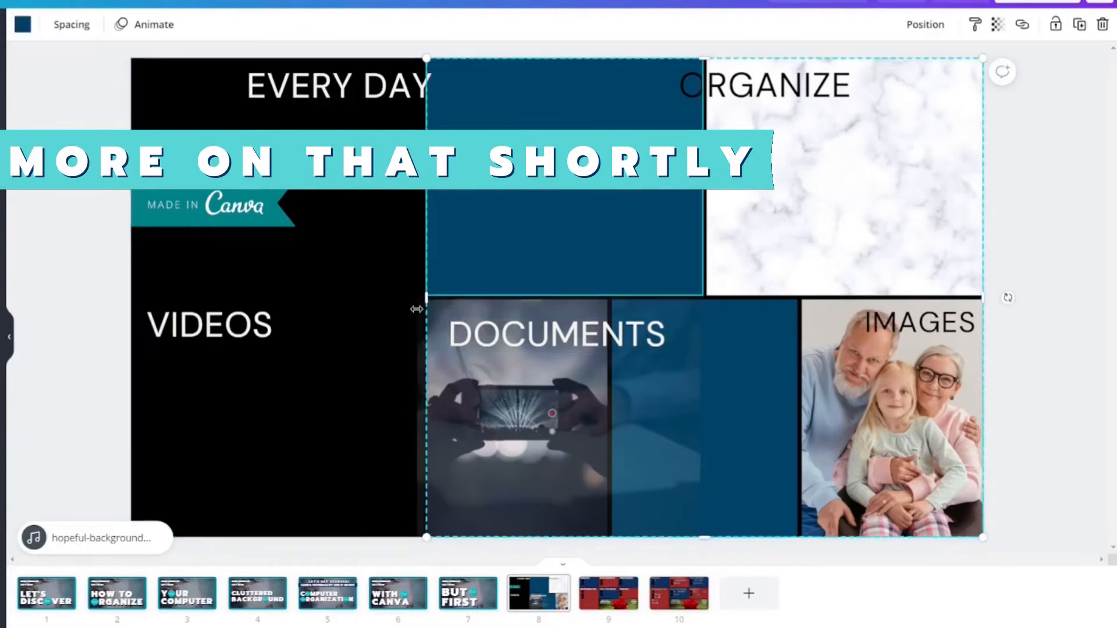
pyautogui.moveTo(426, 298); pyautogui.dragTo(130, 319)
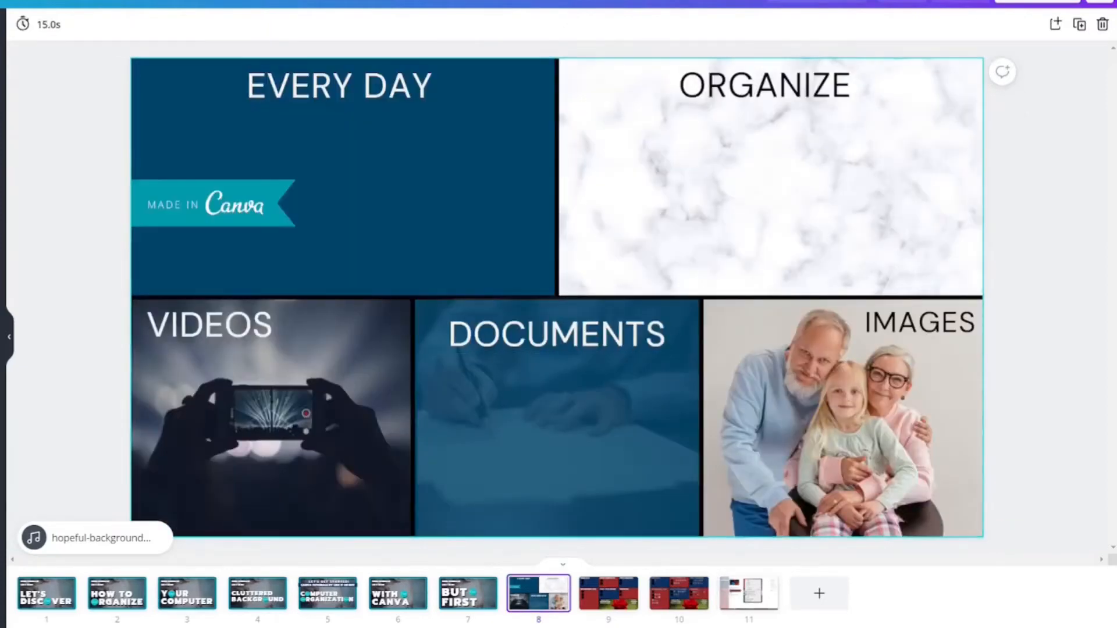
# - Set up the download as a PNG file with only page 8 selected
pyautogui.click(1038, 2)
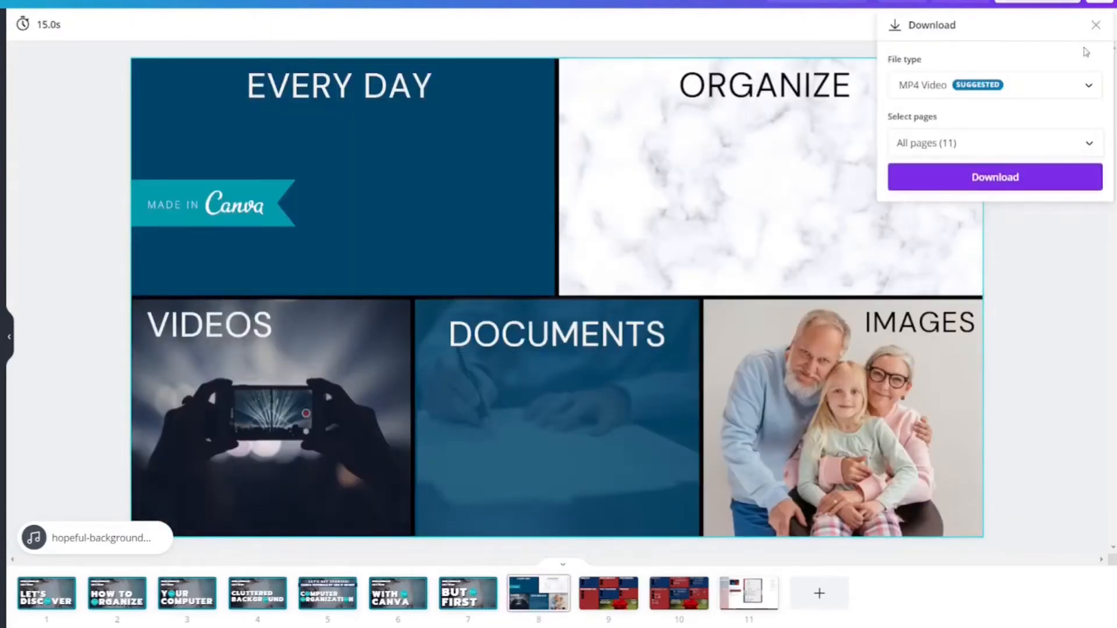
pyautogui.click(1094, 88)
pyautogui.scroll(2, 1045, 41)
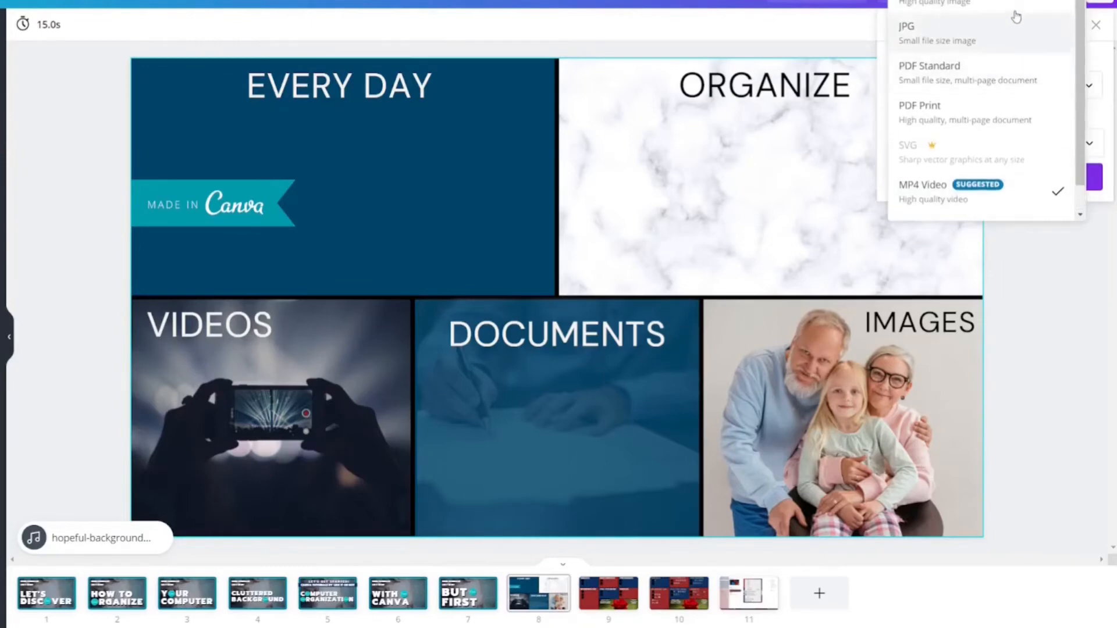
pyautogui.click(1015, 18)
pyautogui.click(1088, 249)
pyautogui.scroll(-5, 1045, 335)
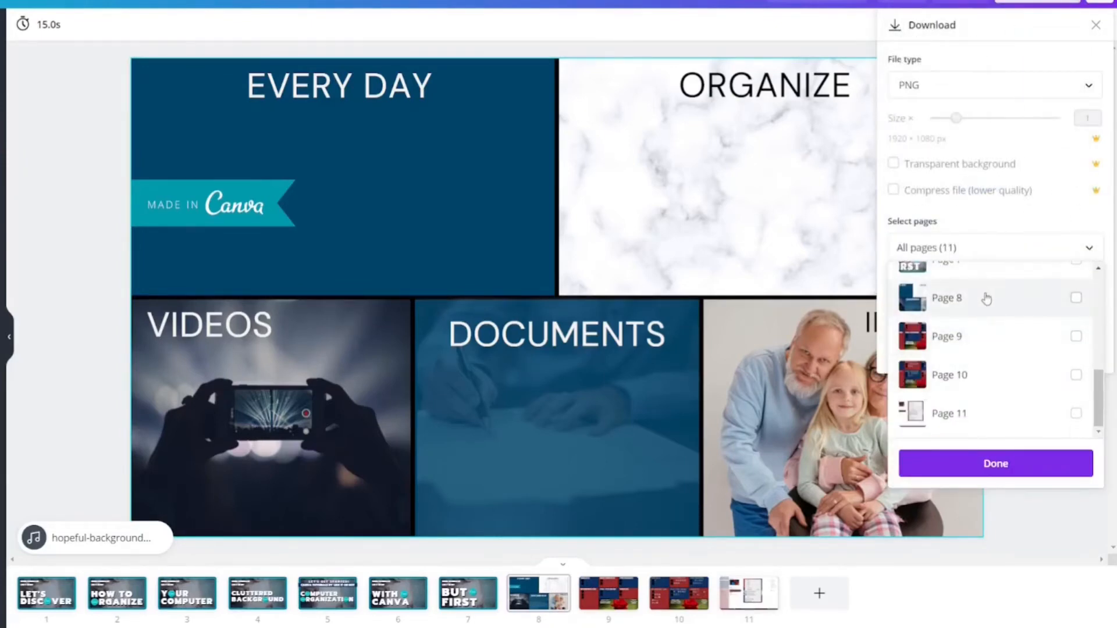
pyautogui.click(985, 298)
pyautogui.click(1023, 473)
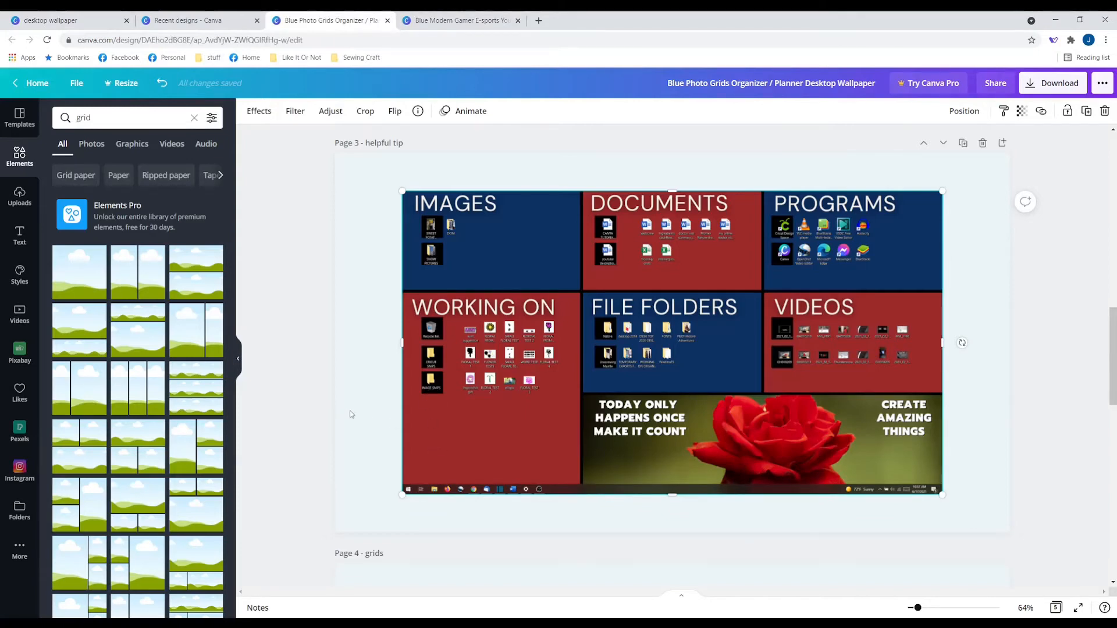
# - Set the desktop screenshot on page 3 of the Blue Photo Grids Organizer design as the page background
pyautogui.rightClick(537, 424)
pyautogui.click(575, 603)
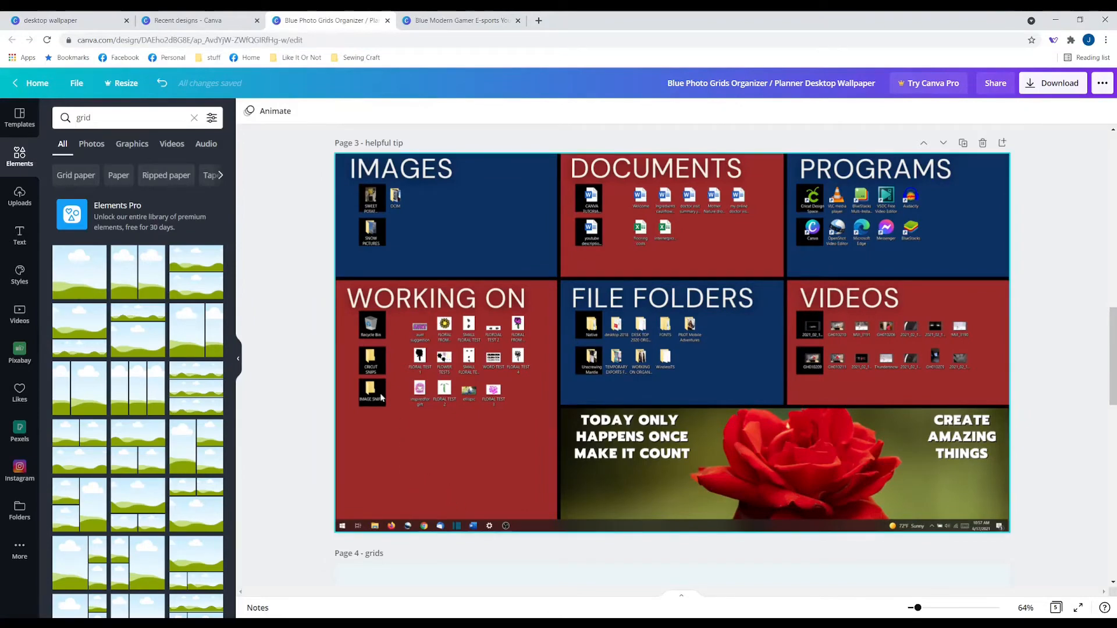
# - Examine the available grid layouts for one that suits the empty page 4
pyautogui.click(459, 20)
pyautogui.scroll(-2, 301, 451)
pyautogui.scroll(-2, 301, 451)
pyautogui.scroll(-3, 300, 452)
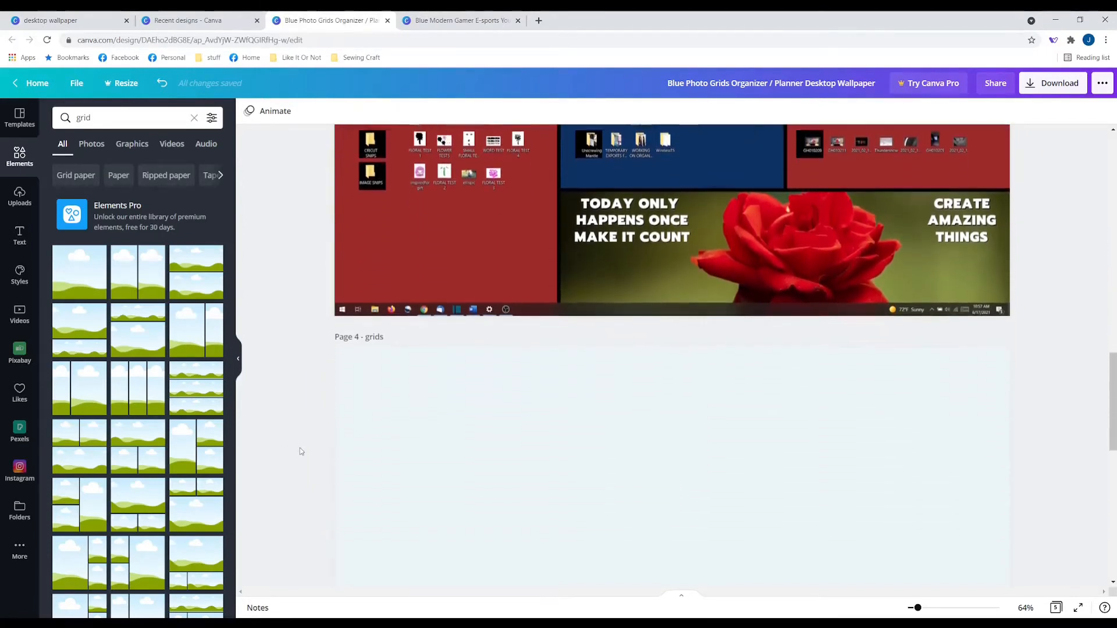
pyautogui.scroll(-5, 160, 471)
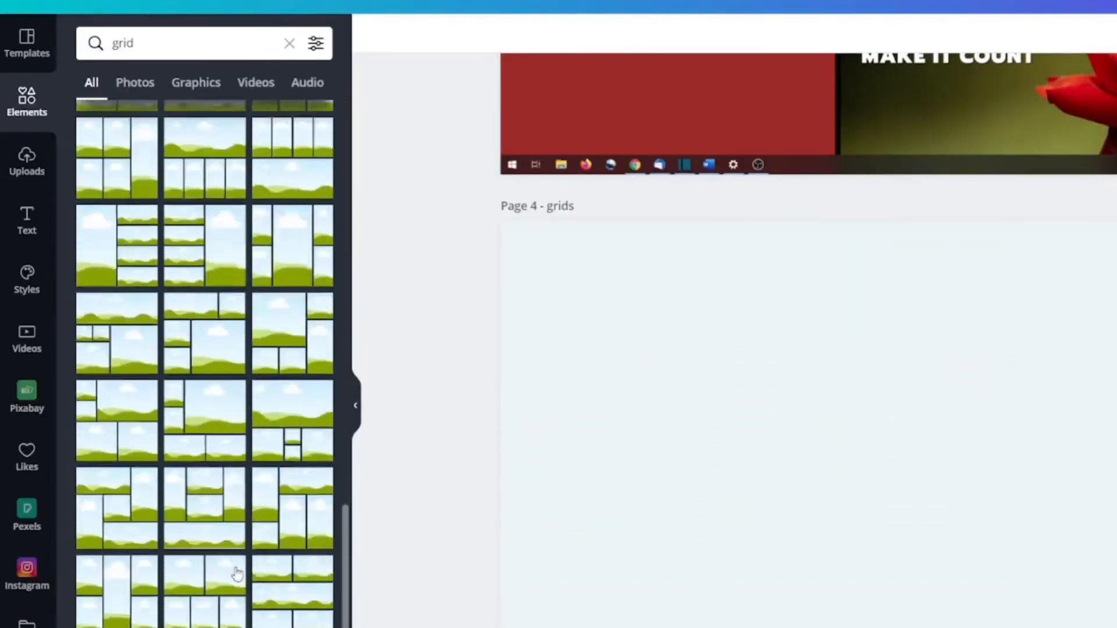
pyautogui.scroll(-5, 237, 574)
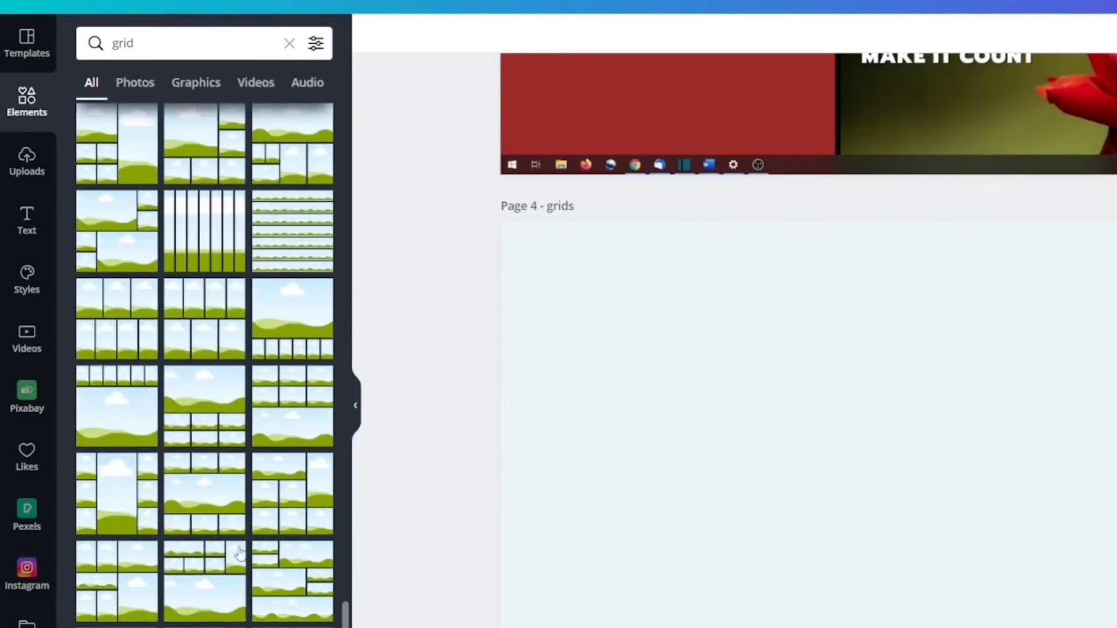
pyautogui.scroll(3, 234, 561)
pyautogui.scroll(15, 234, 562)
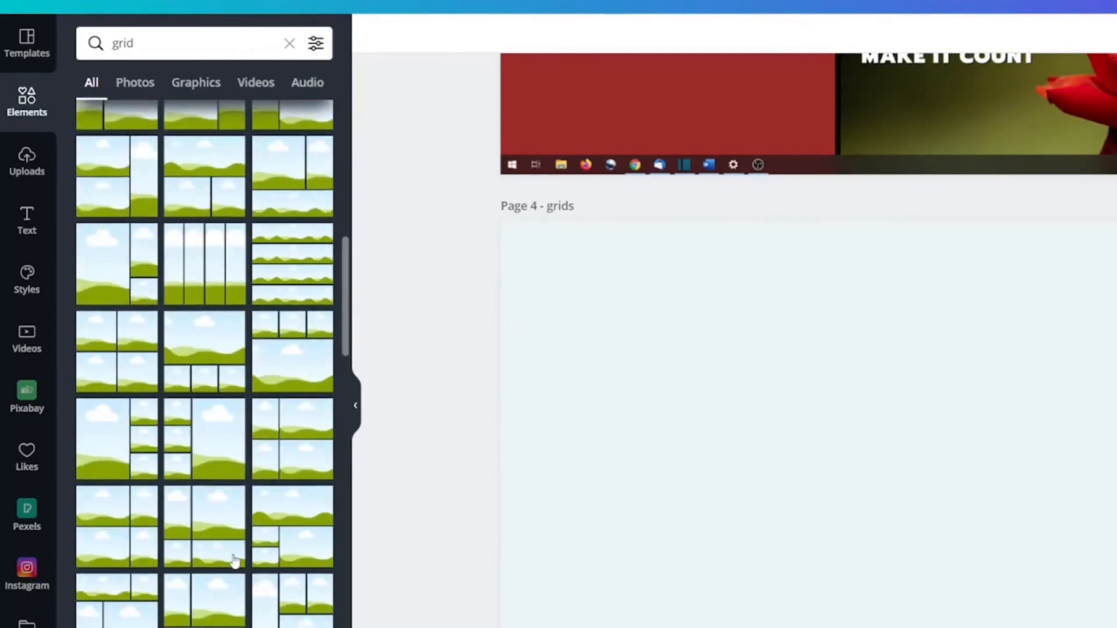
pyautogui.scroll(4, 234, 561)
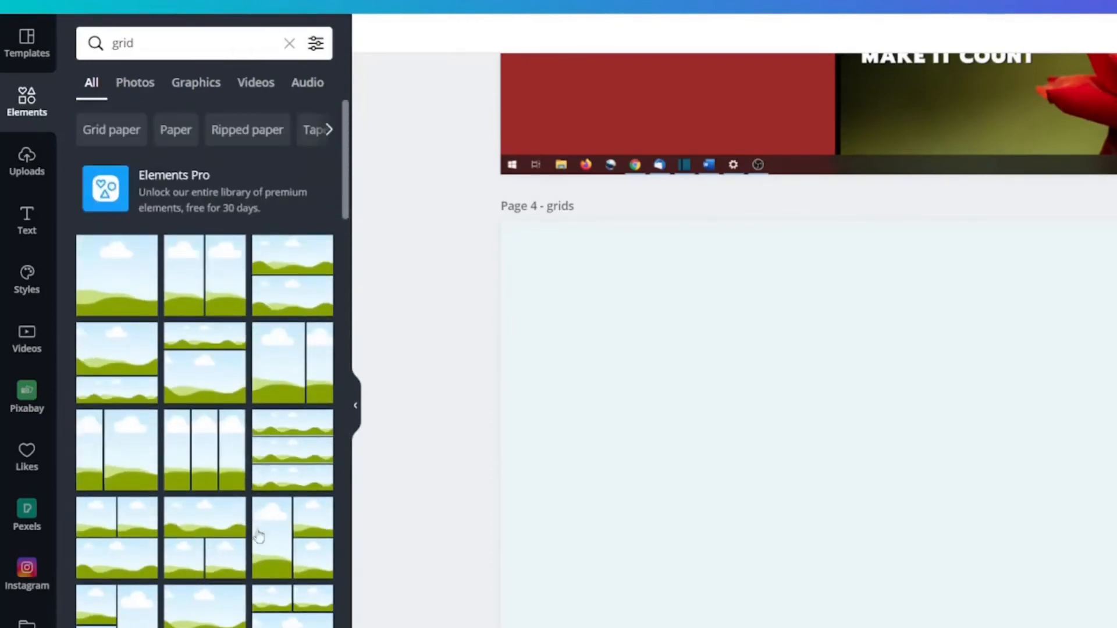
pyautogui.scroll(-2, 274, 549)
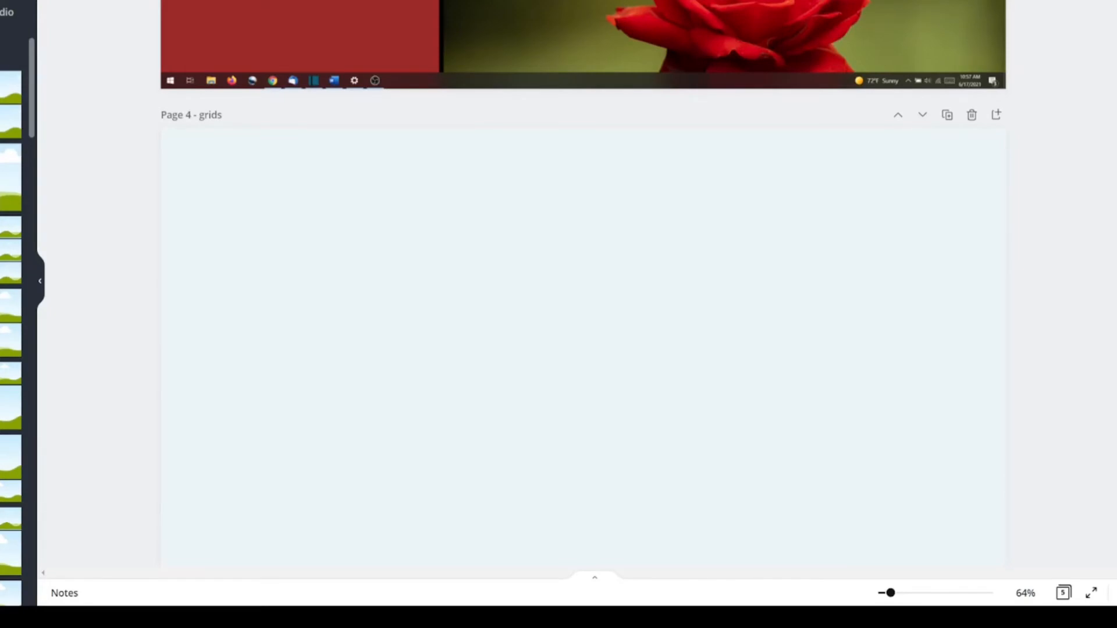
# - Place a three-cell grid over the right part of page 4 and a single-cell grid over the left part
pyautogui.click(10, 323)
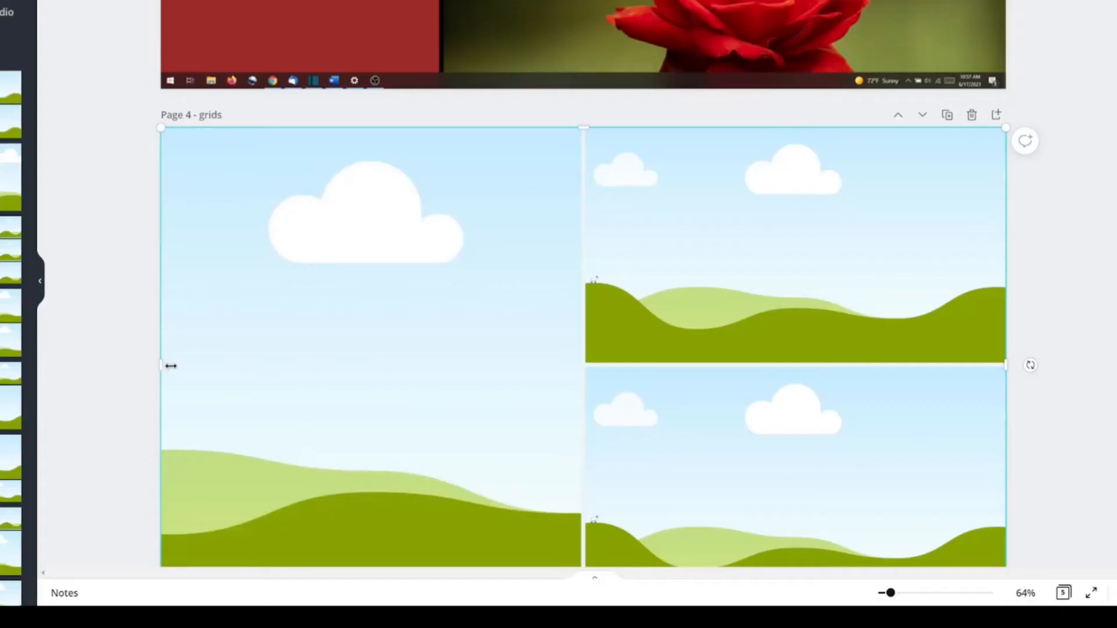
pyautogui.moveTo(167, 367); pyautogui.dragTo(484, 348)
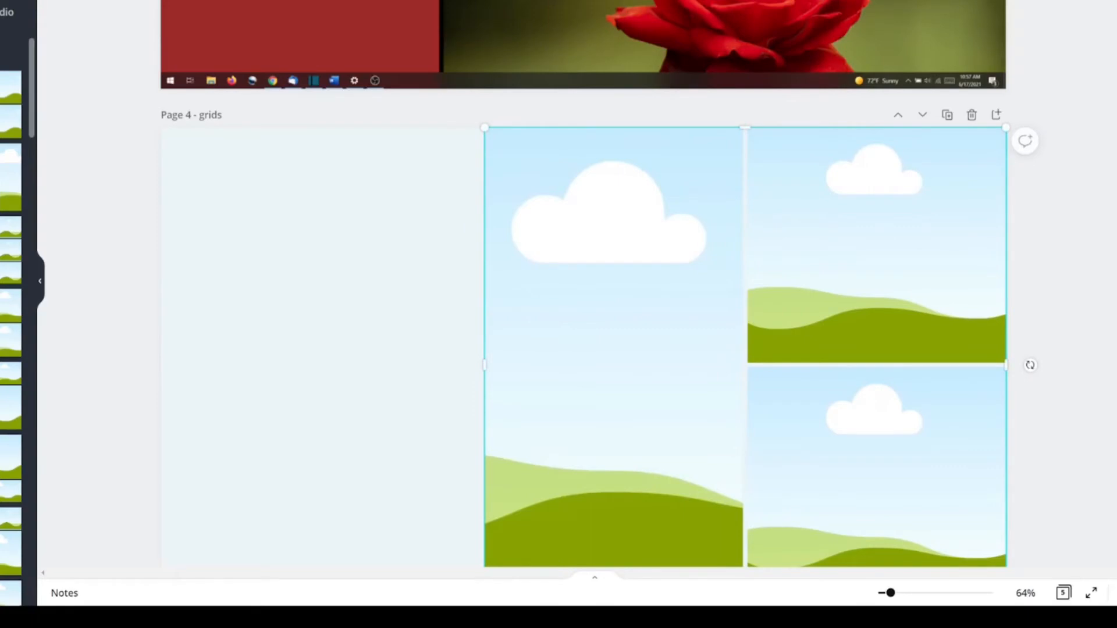
pyautogui.hotkey('ctrl', 'z')
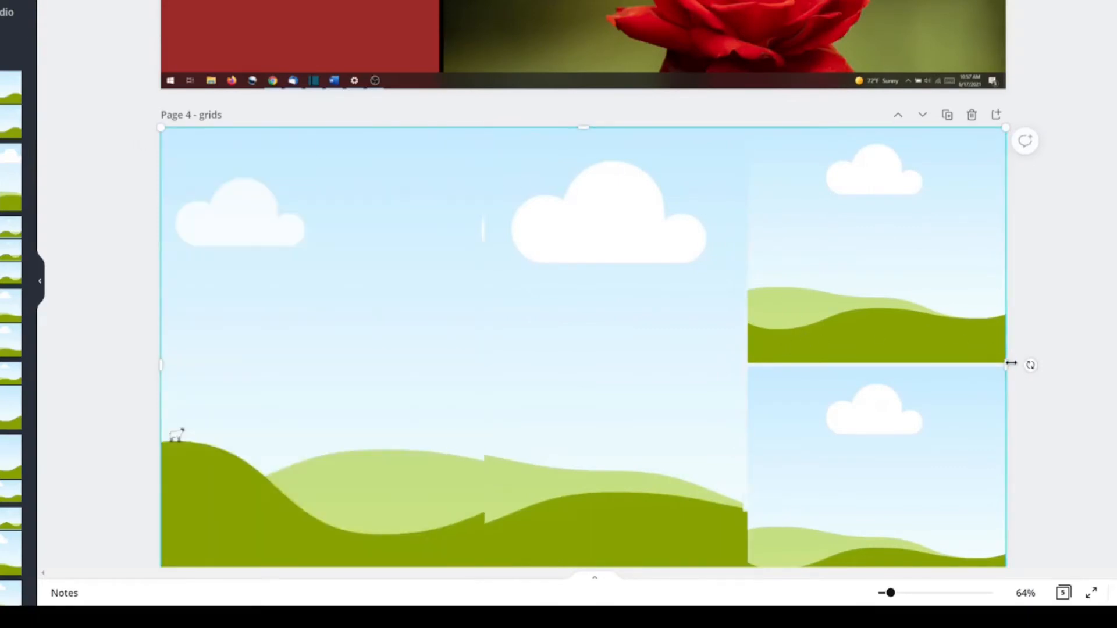
pyautogui.moveTo(990, 371); pyautogui.dragTo(478, 406)
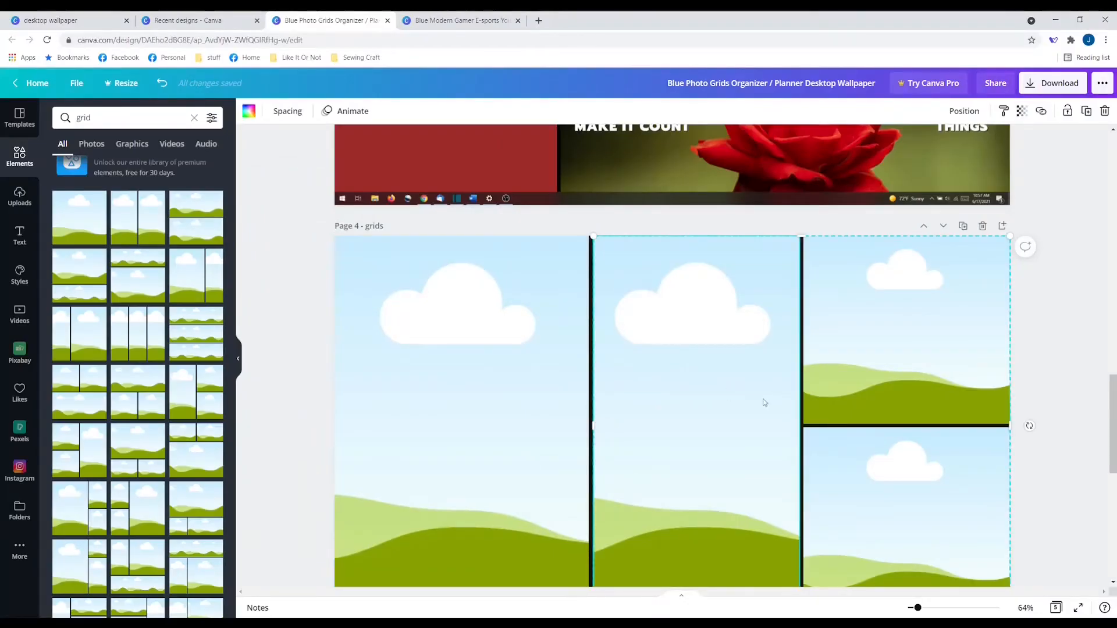
# - Slightly reduce the spacing between the cells of page 4's three-cell grid
pyautogui.click(288, 111)
pyautogui.moveTo(346, 145)
pyautogui.mouseDown()
pyautogui.moveTo(403, 145)
pyautogui.moveTo(339, 145)
pyautogui.mouseUp()
pyautogui.click(292, 286)
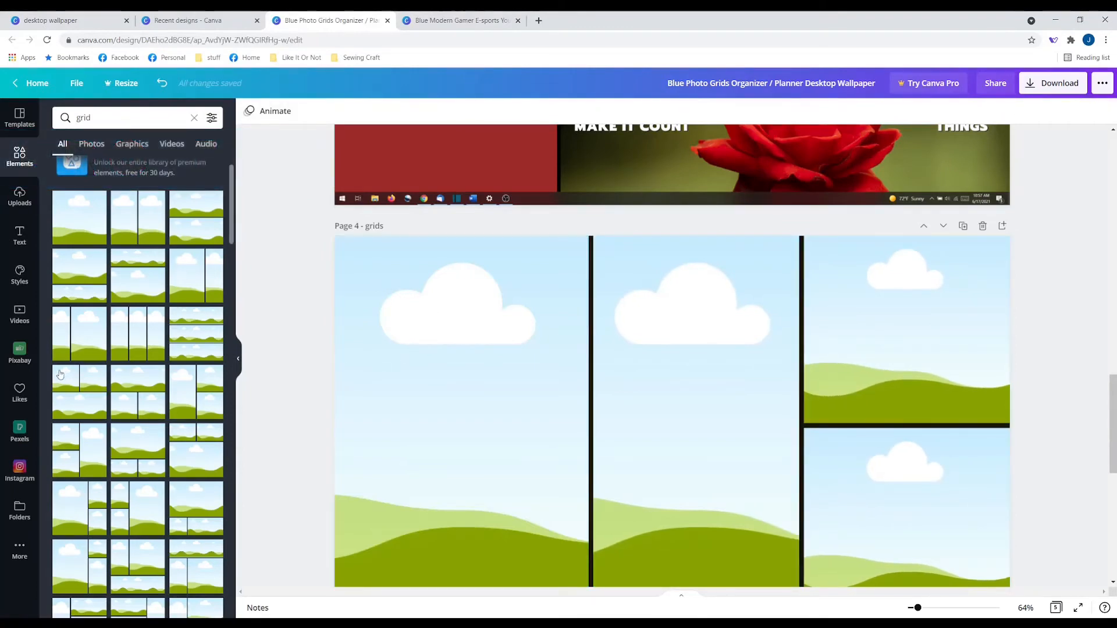
# - Fill page 4's left cell with the seashell photo and its middle cell with the pink flower from Pixabay's summer results
pyautogui.click(13, 350)
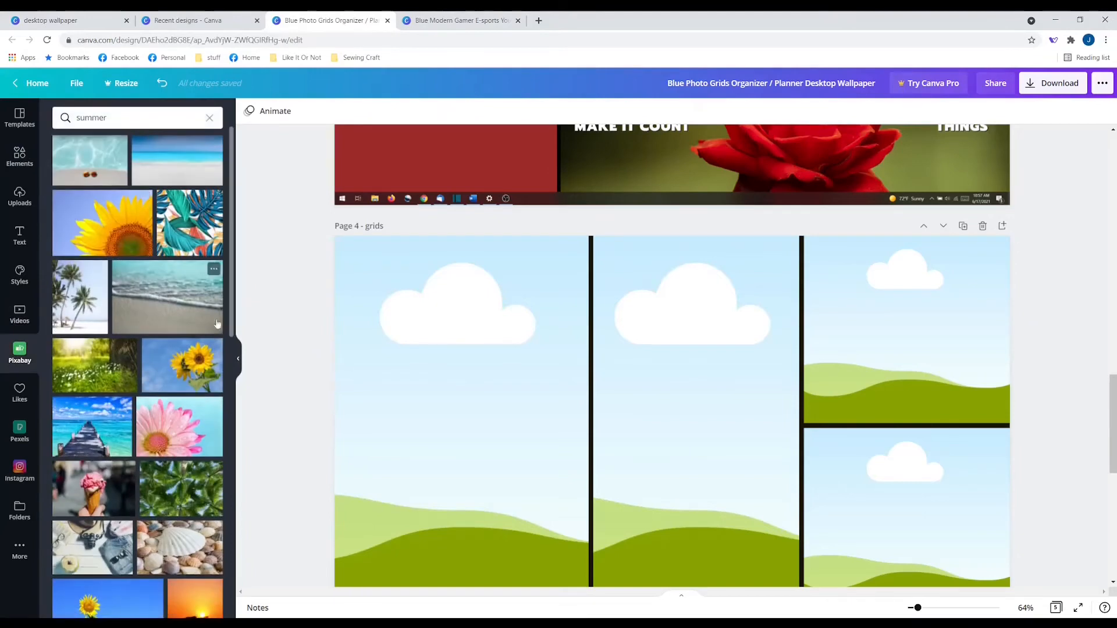
pyautogui.scroll(-3, 192, 315)
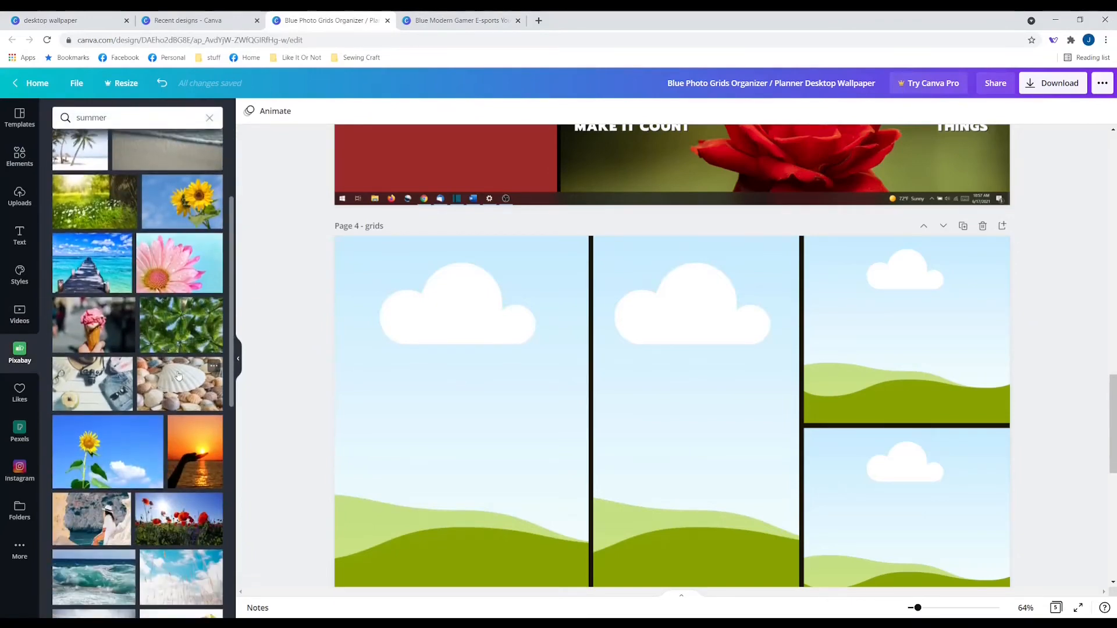
pyautogui.click(179, 381)
pyautogui.moveTo(526, 336); pyautogui.dragTo(477, 372)
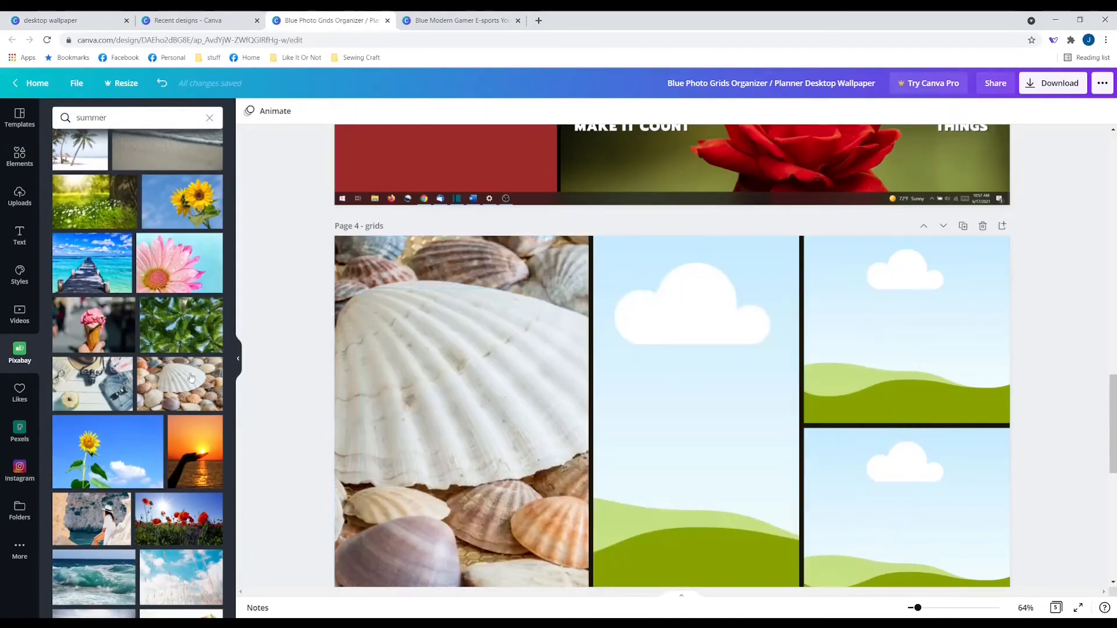
pyautogui.click(166, 276)
pyautogui.moveTo(653, 361); pyautogui.dragTo(662, 374)
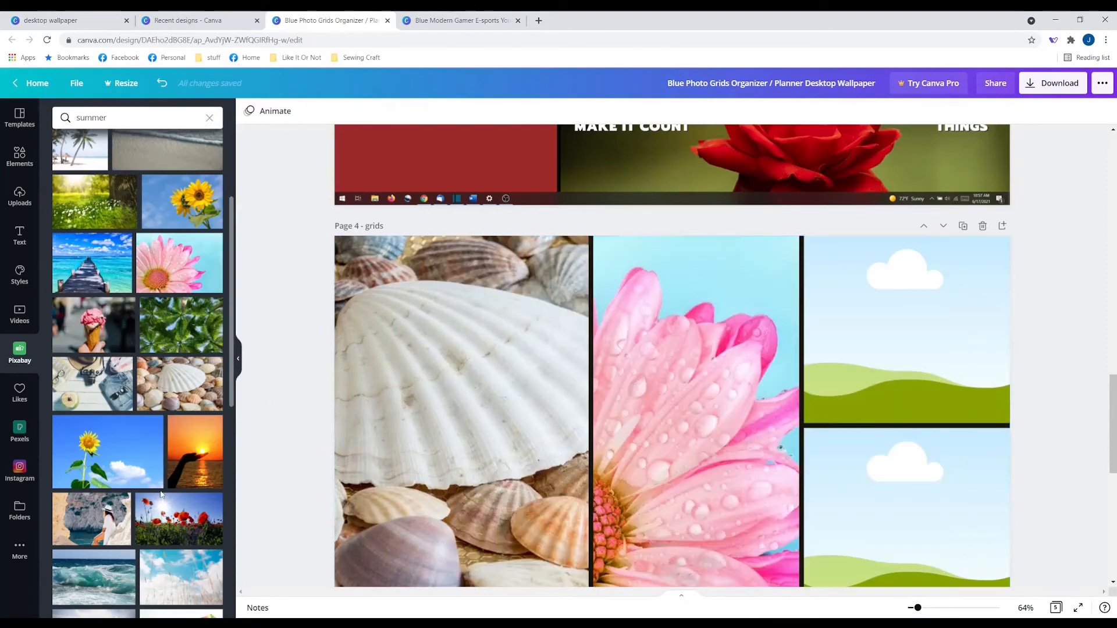
# - Fill page 4's upper-right cell with the sunset hand photo and its lower-right cell with the red poppies
pyautogui.click(195, 452)
pyautogui.moveTo(676, 382); pyautogui.dragTo(896, 328)
pyautogui.click(174, 524)
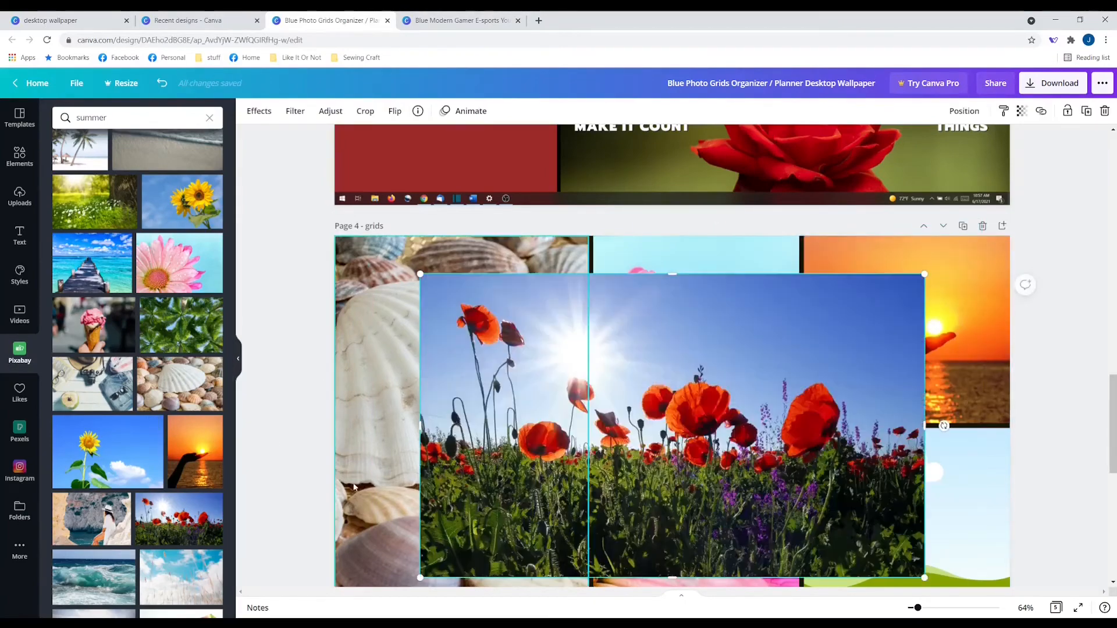
pyautogui.moveTo(792, 470); pyautogui.dragTo(823, 526)
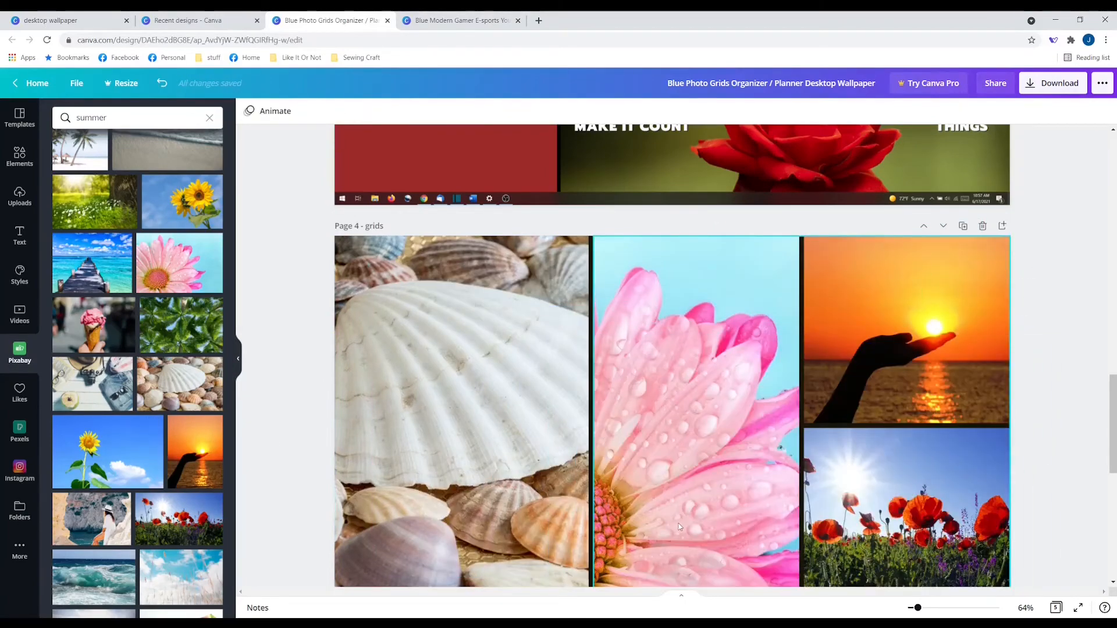
# - Replace the seashell photo in page 4's left grid cell with the sunflower photo from Pixabay's summer results
pyautogui.click(492, 520)
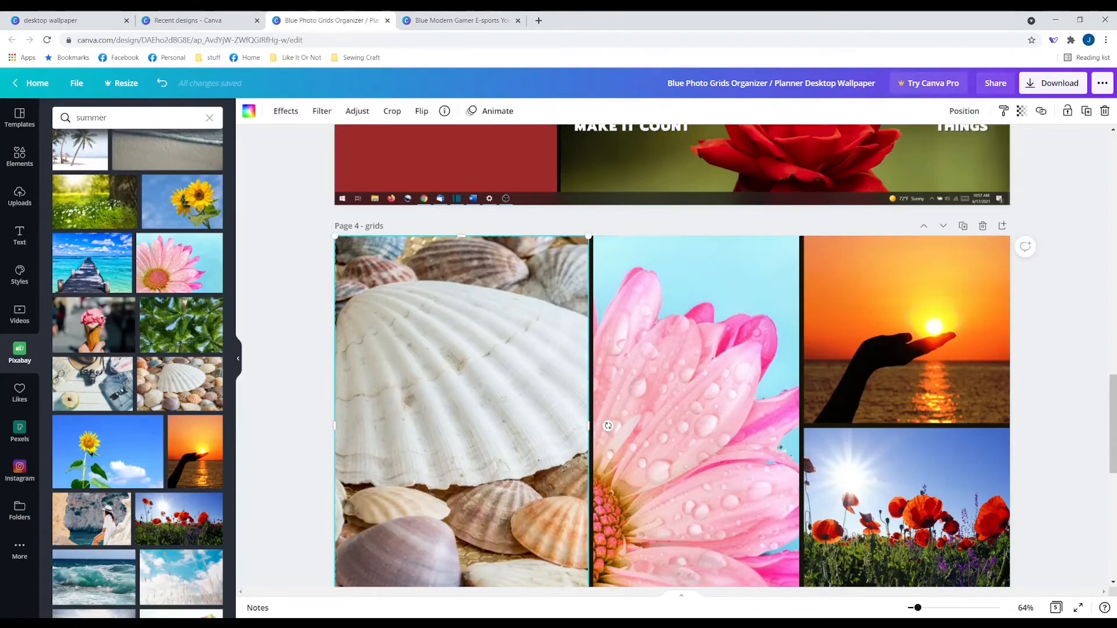
pyautogui.scroll(-15, 150, 463)
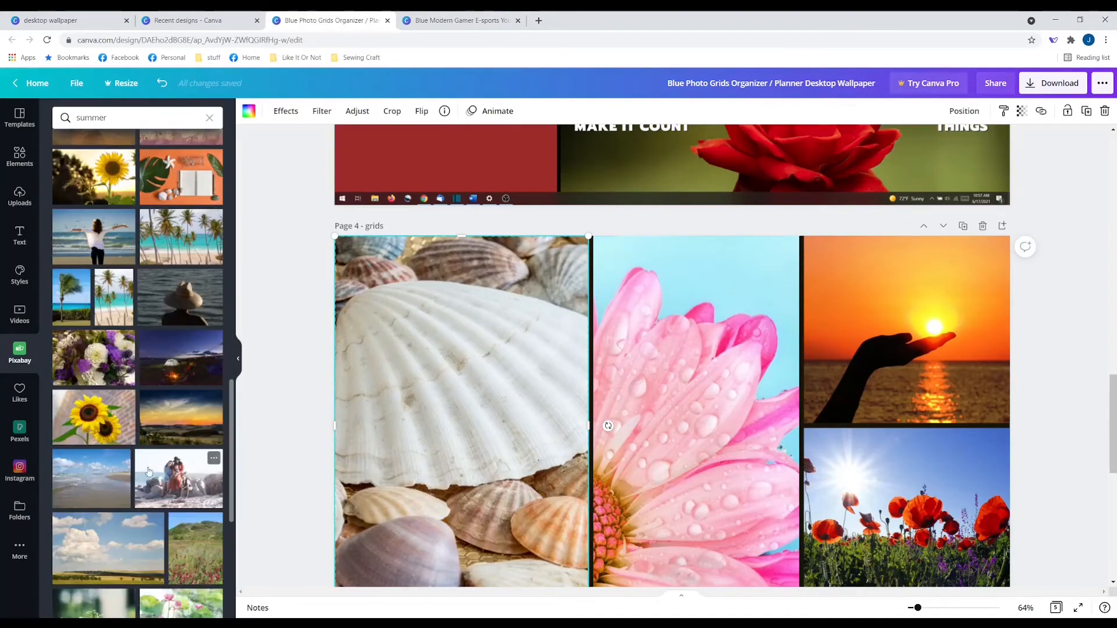
pyautogui.click(81, 426)
pyautogui.moveTo(554, 386); pyautogui.dragTo(454, 416)
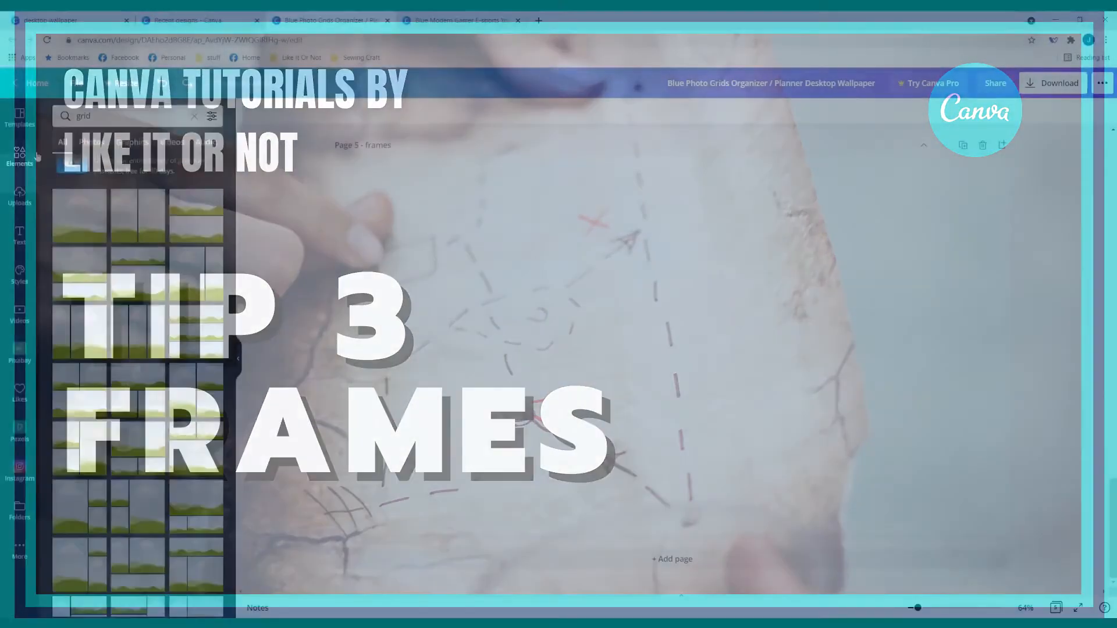
# - Search the elements for "frames" and browse the results for letter-shaped frames
pyautogui.click(117, 115)
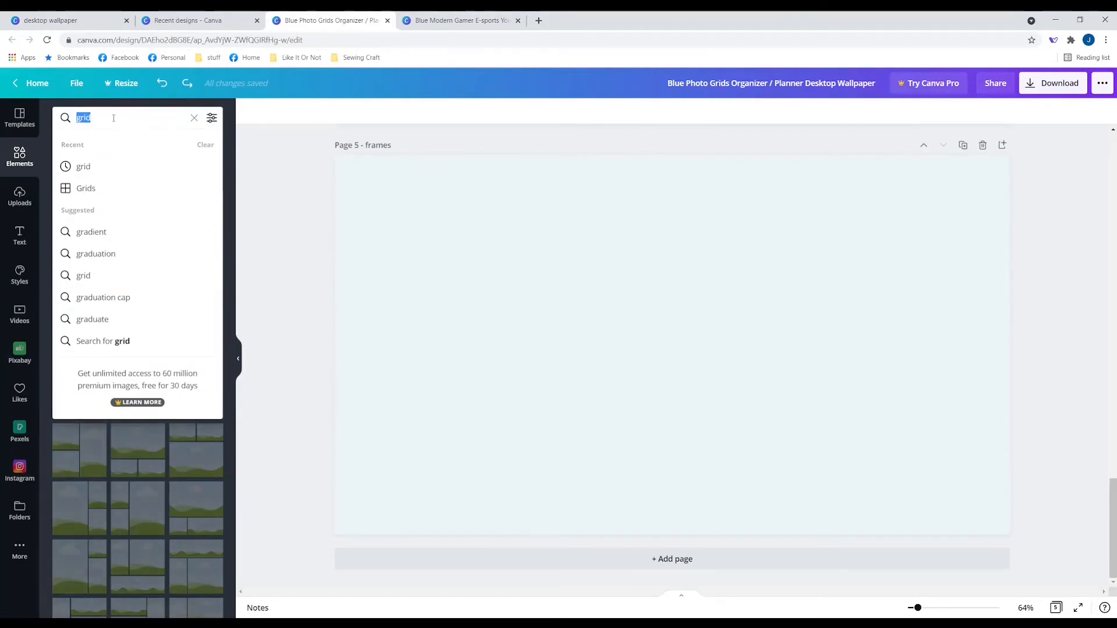
pyautogui.write('frames')
pyautogui.press('Return')
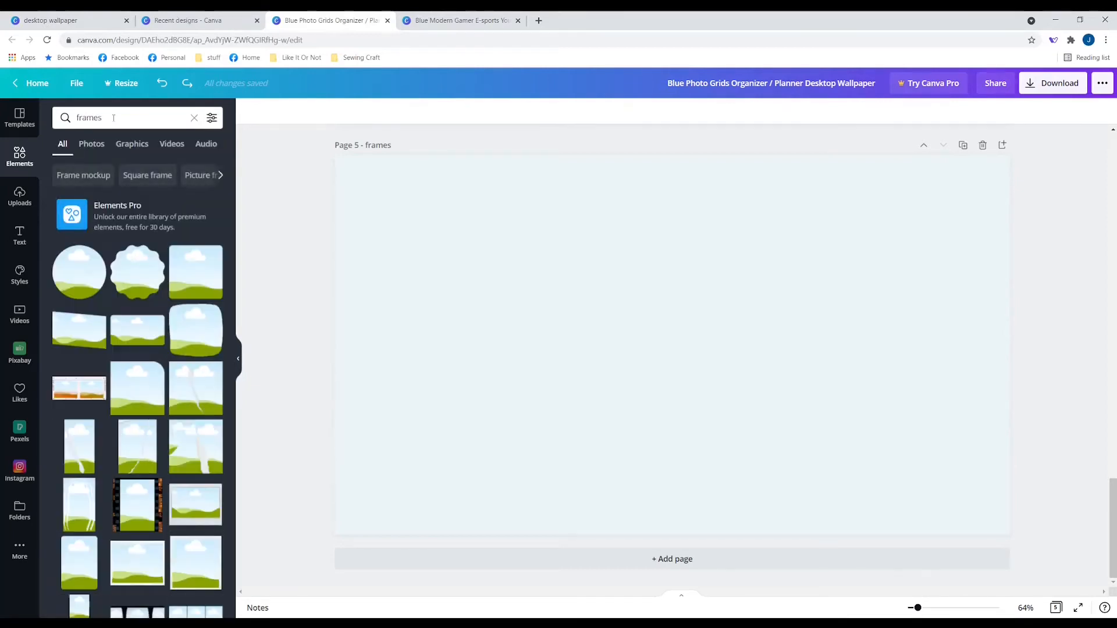
pyautogui.scroll(-6, 100, 344)
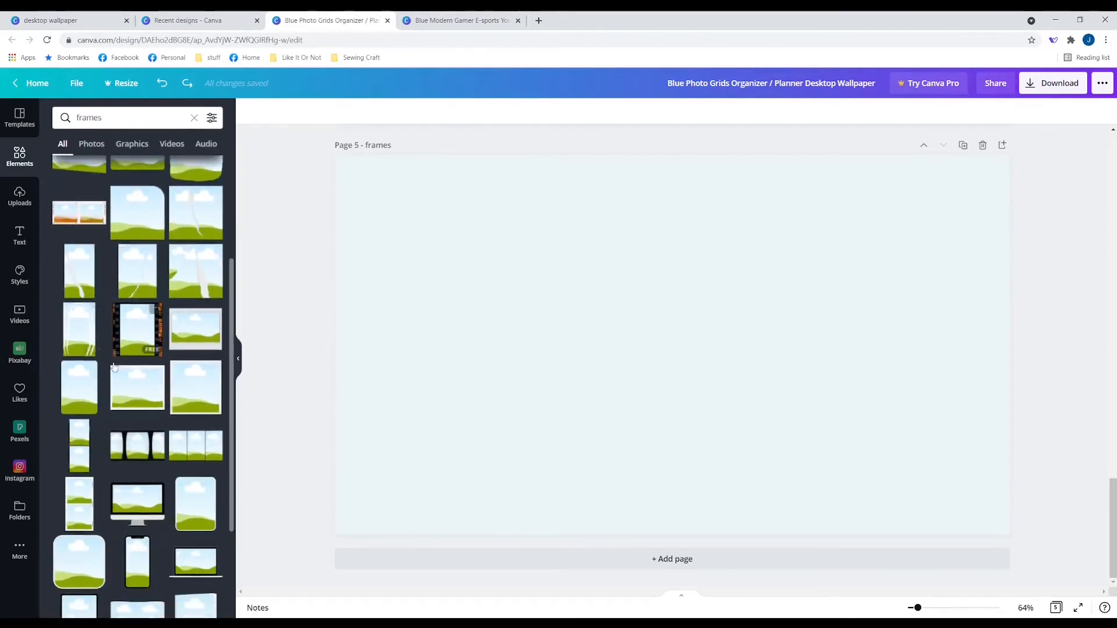
pyautogui.scroll(-10, 120, 403)
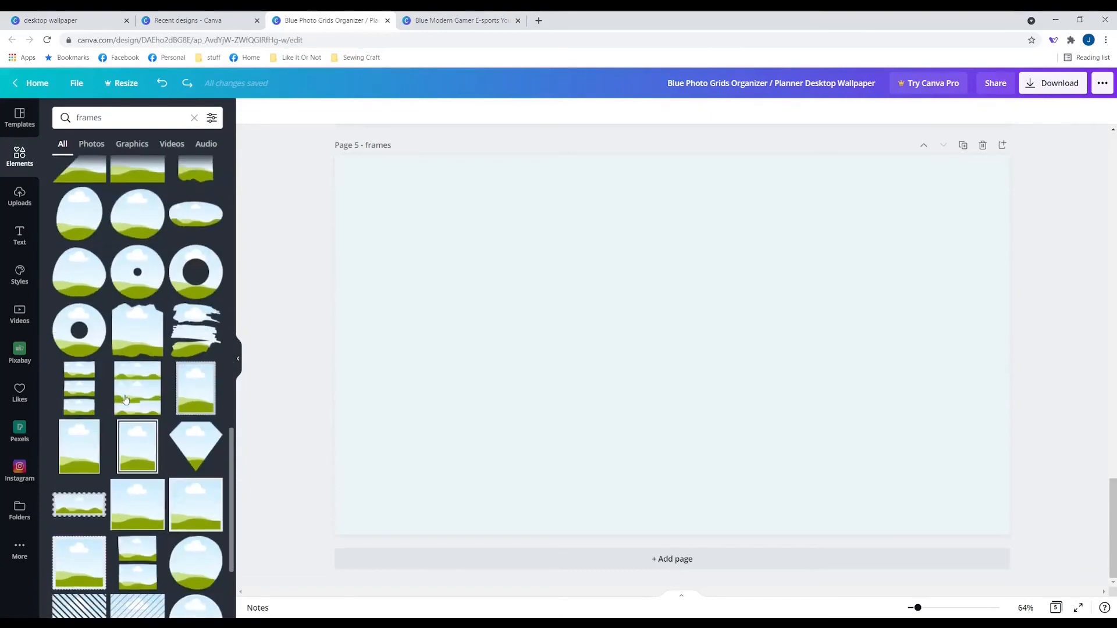
pyautogui.scroll(-10, 126, 401)
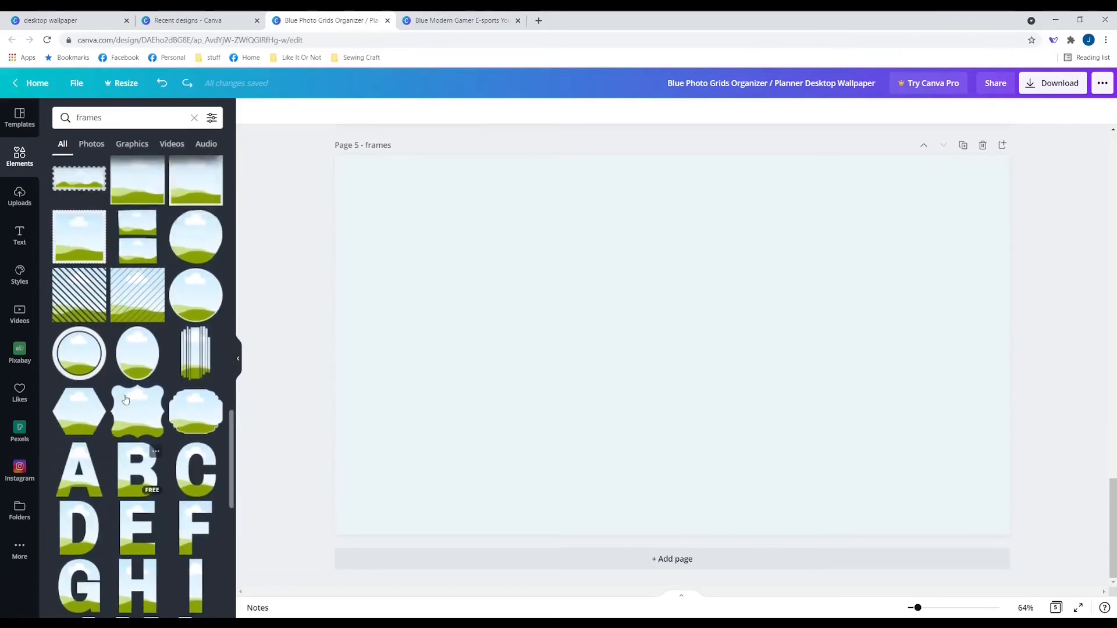
pyautogui.scroll(-10, 126, 400)
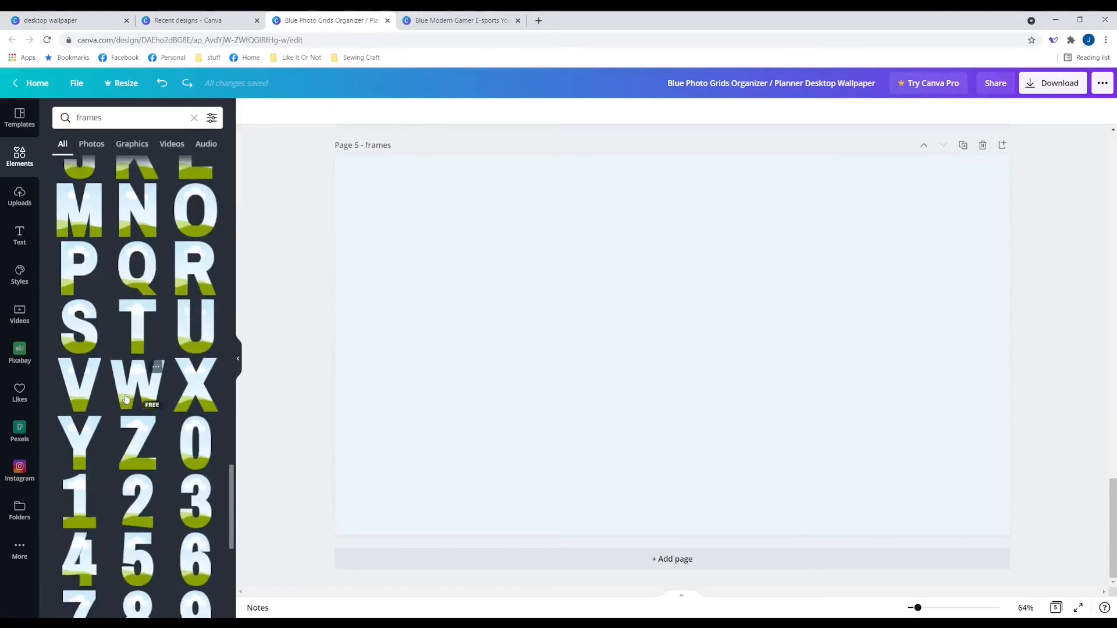
pyautogui.scroll(5, 125, 401)
pyautogui.scroll(8, 126, 400)
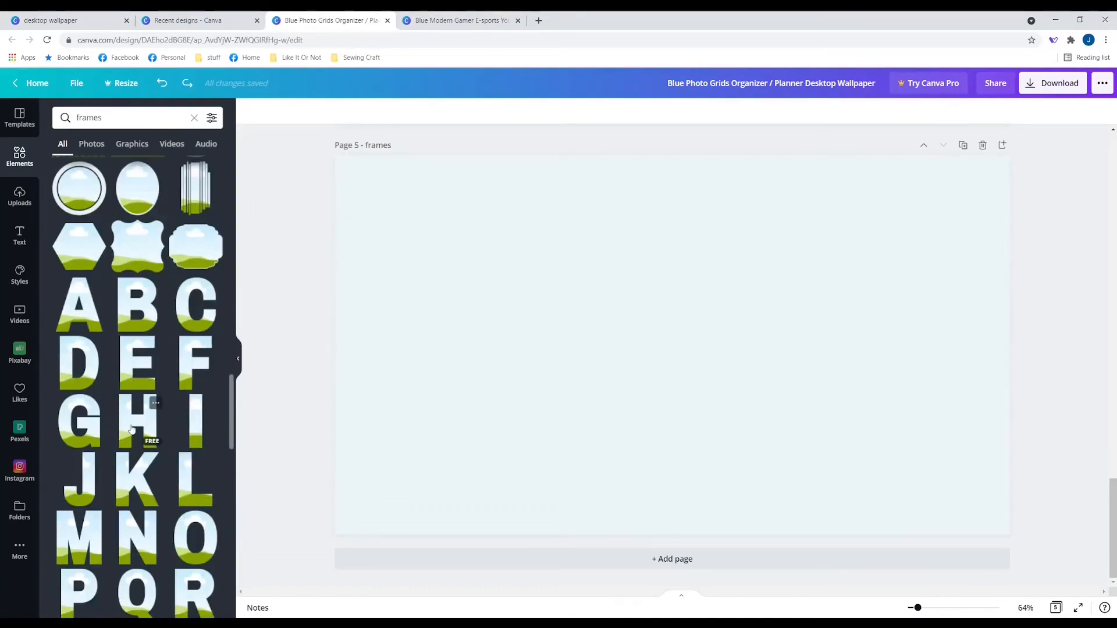
pyautogui.scroll(-2, 116, 425)
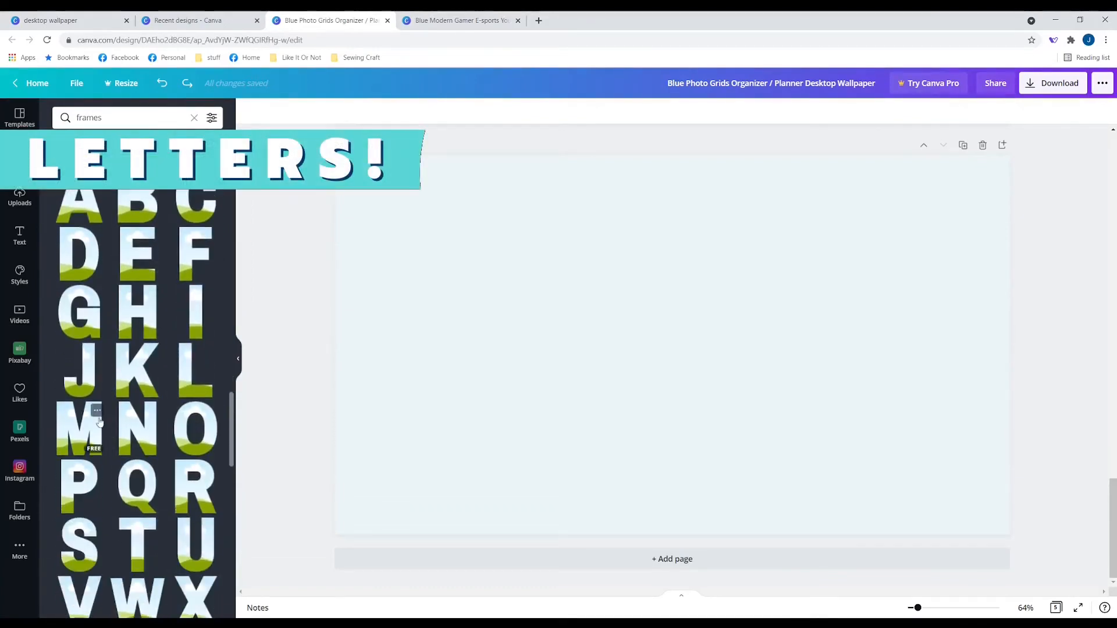
# - Add the letter frames D, A and D to page 5 and enlarge them together to more than half the page height
pyautogui.click(80, 254)
pyautogui.click(84, 206)
pyautogui.moveTo(493, 202); pyautogui.dragTo(745, 454)
pyautogui.moveTo(577, 458); pyautogui.dragTo(520, 528)
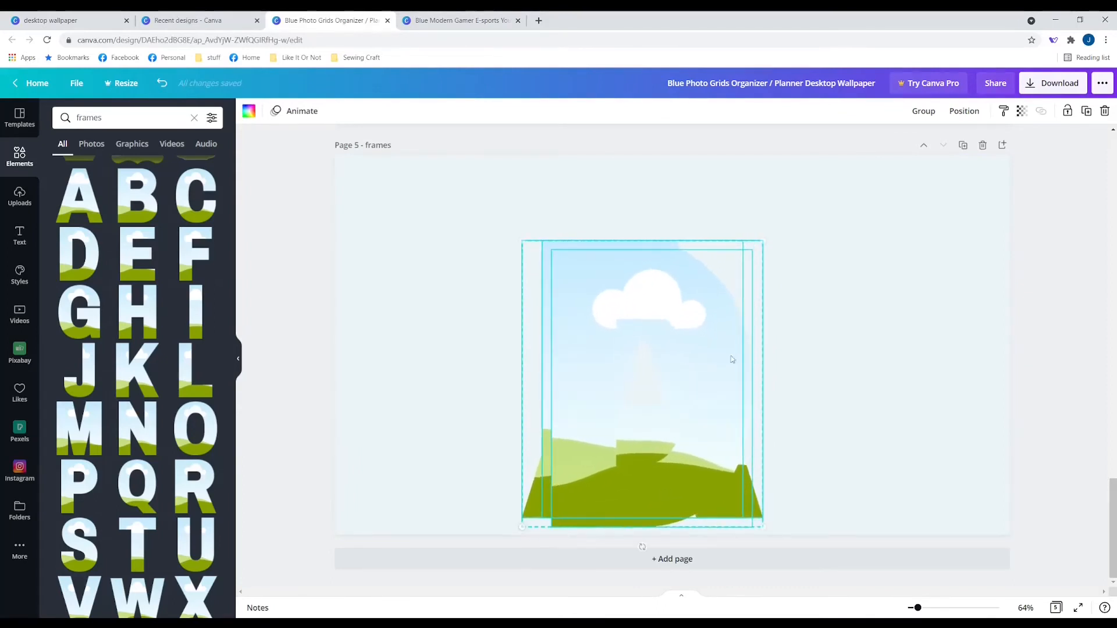
# - Arrange the three letter frames side by side across page 5 to spell DAD
pyautogui.click(623, 429)
pyautogui.moveTo(623, 429); pyautogui.dragTo(423, 393)
pyautogui.click(693, 366)
pyautogui.moveTo(693, 366); pyautogui.dragTo(590, 413)
pyautogui.click(708, 363)
pyautogui.moveTo(708, 363); pyautogui.dragTo(972, 304)
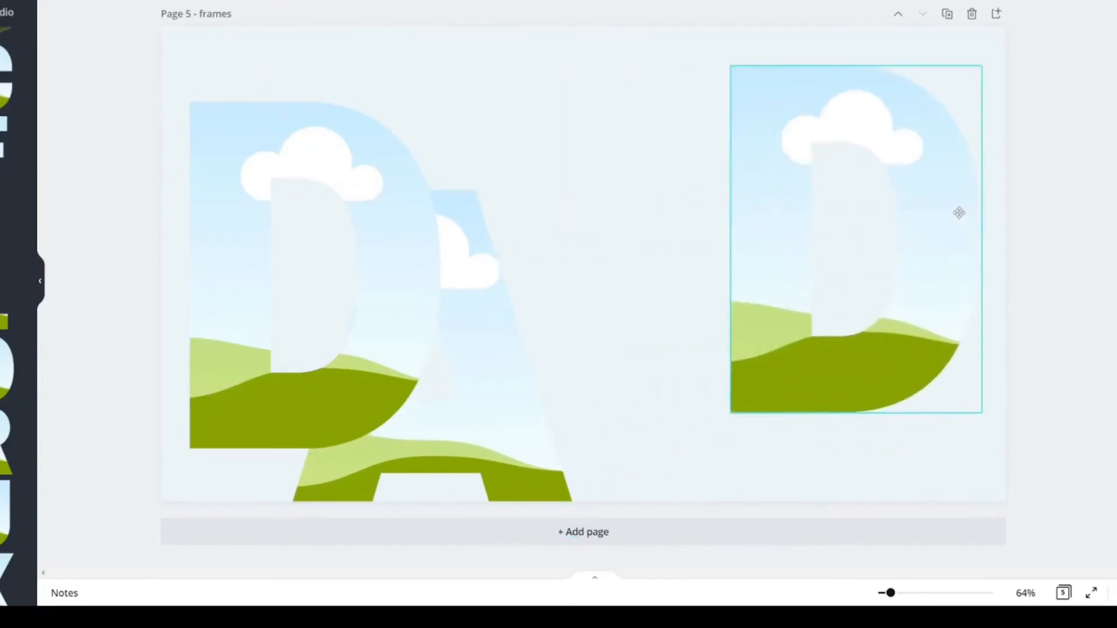
pyautogui.moveTo(959, 213); pyautogui.dragTo(960, 225)
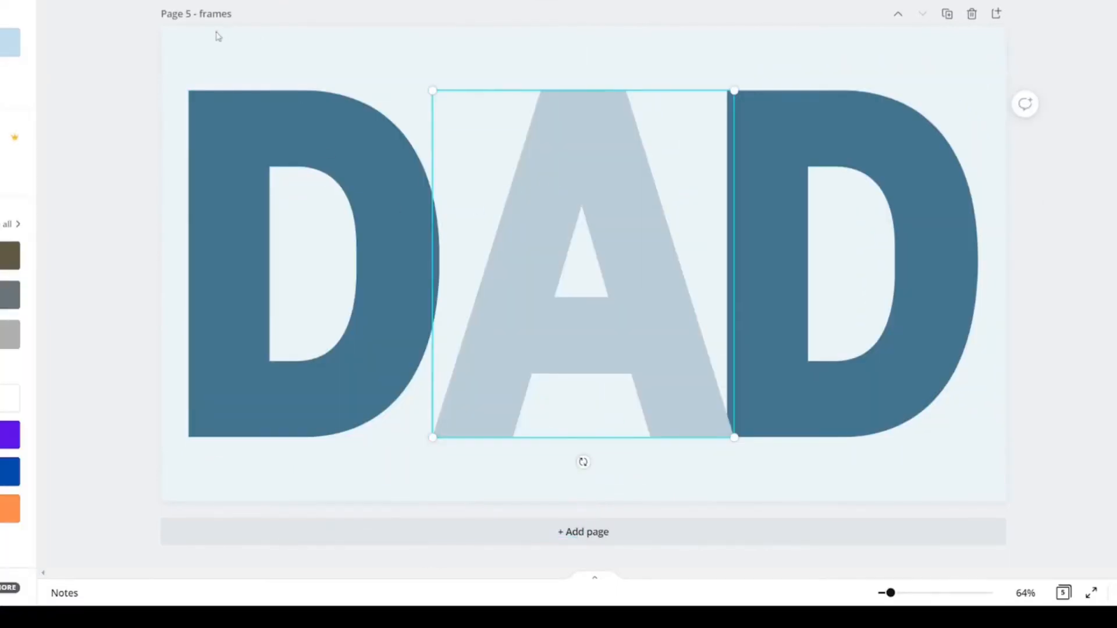
# - Color page 5's background red, both letter Ds bright blue and the letter A yellow
pyautogui.click(204, 48)
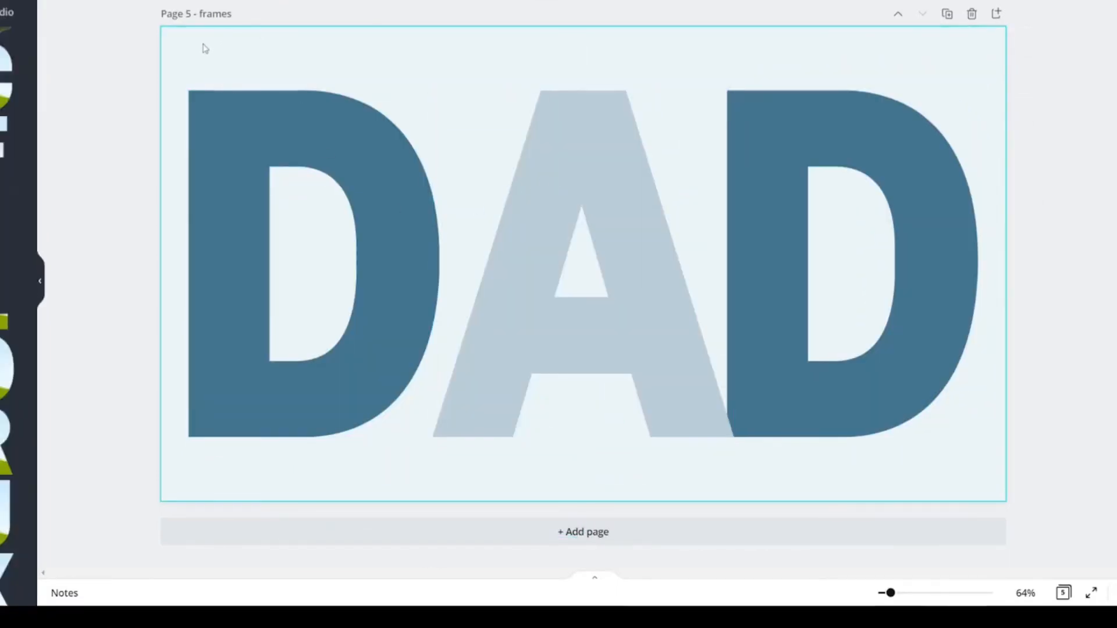
pyautogui.click(54, 1)
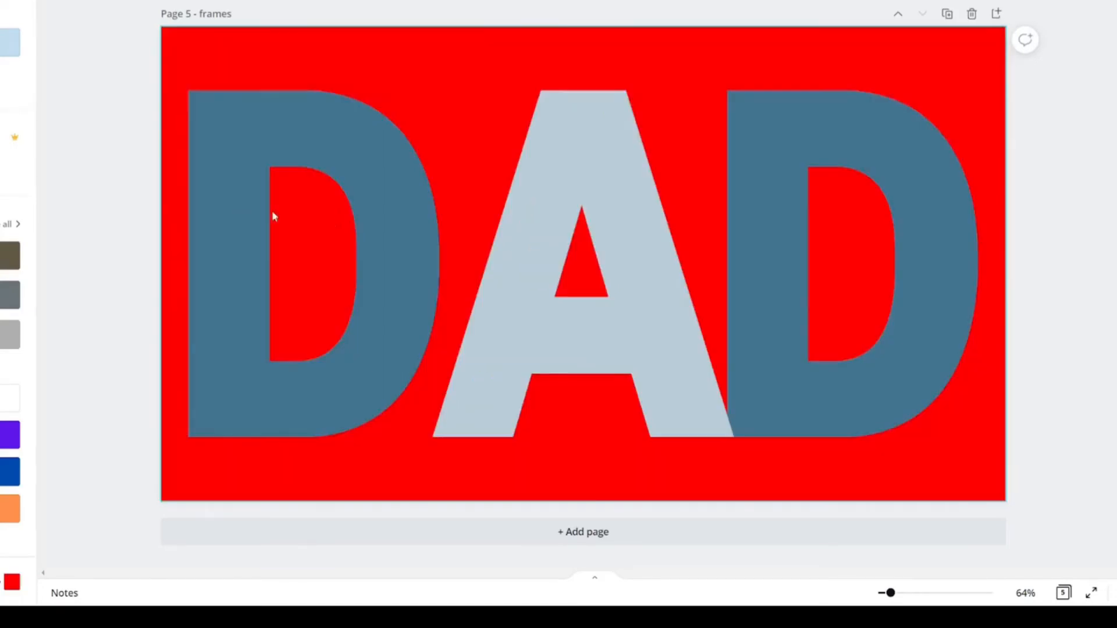
pyautogui.click(339, 209)
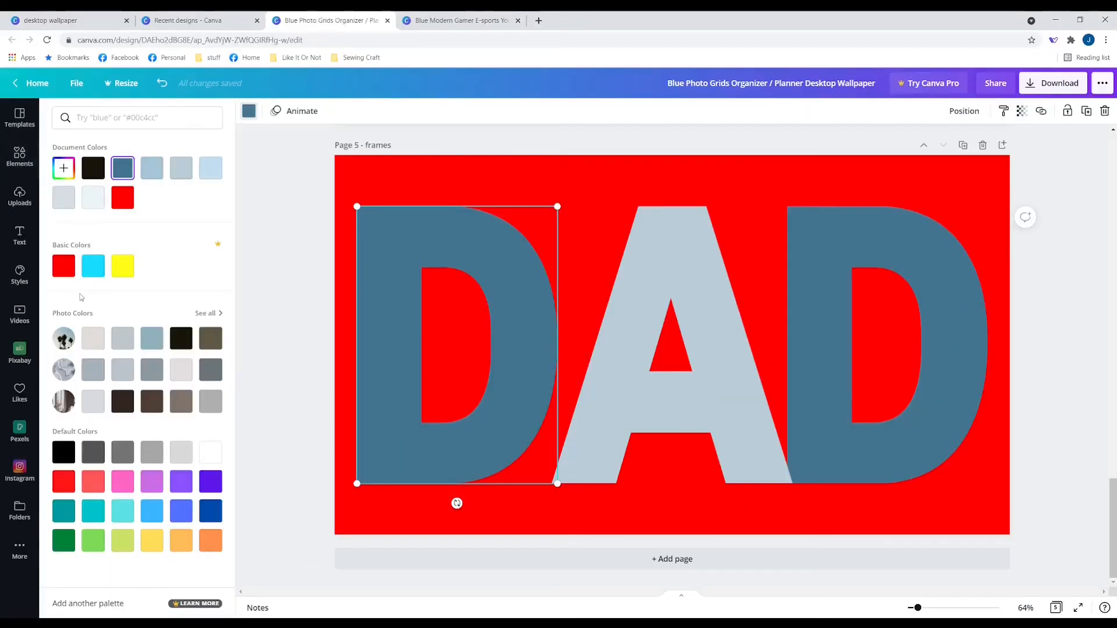
pyautogui.click(93, 266)
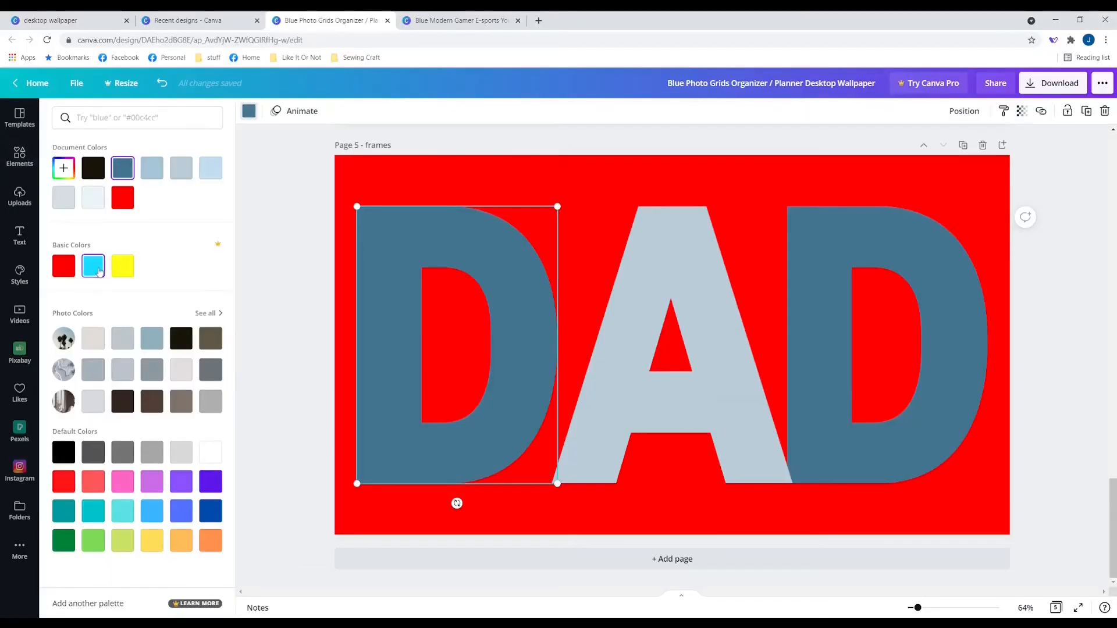
pyautogui.click(830, 263)
pyautogui.click(93, 266)
pyautogui.click(645, 287)
pyautogui.click(127, 269)
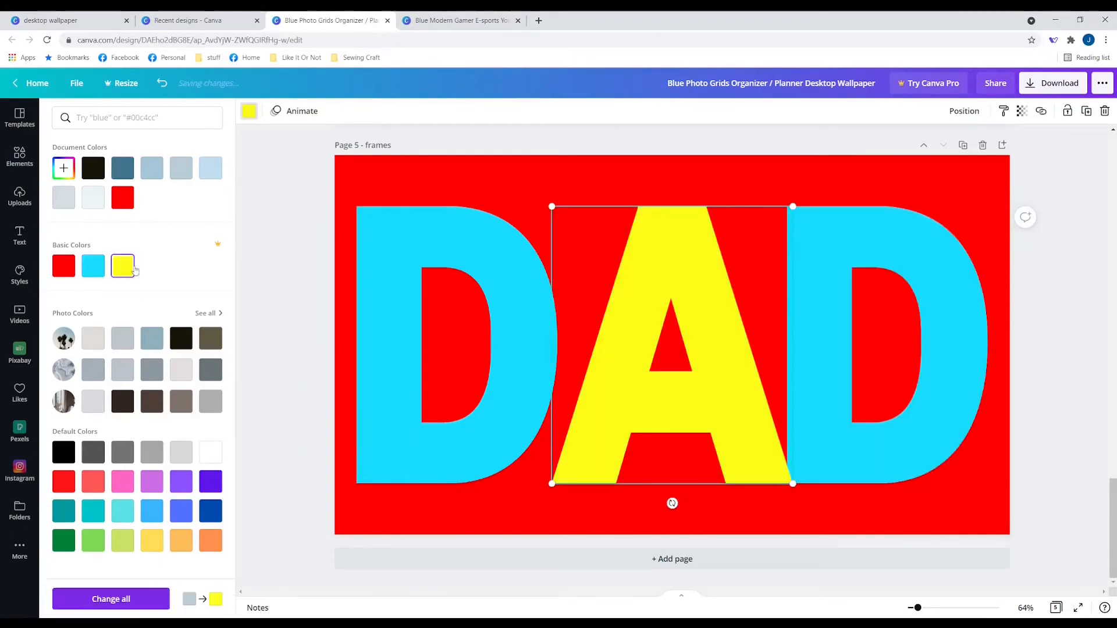
# - Copy the style of the first blue D and apply it to the letter A
pyautogui.click(365, 280)
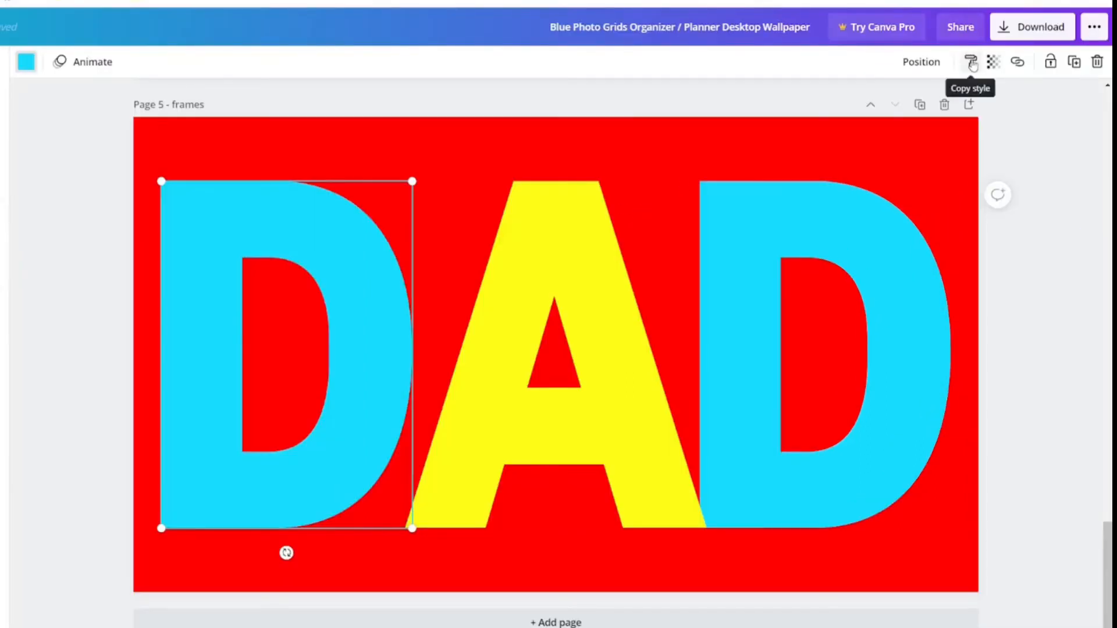
pyautogui.click(970, 61)
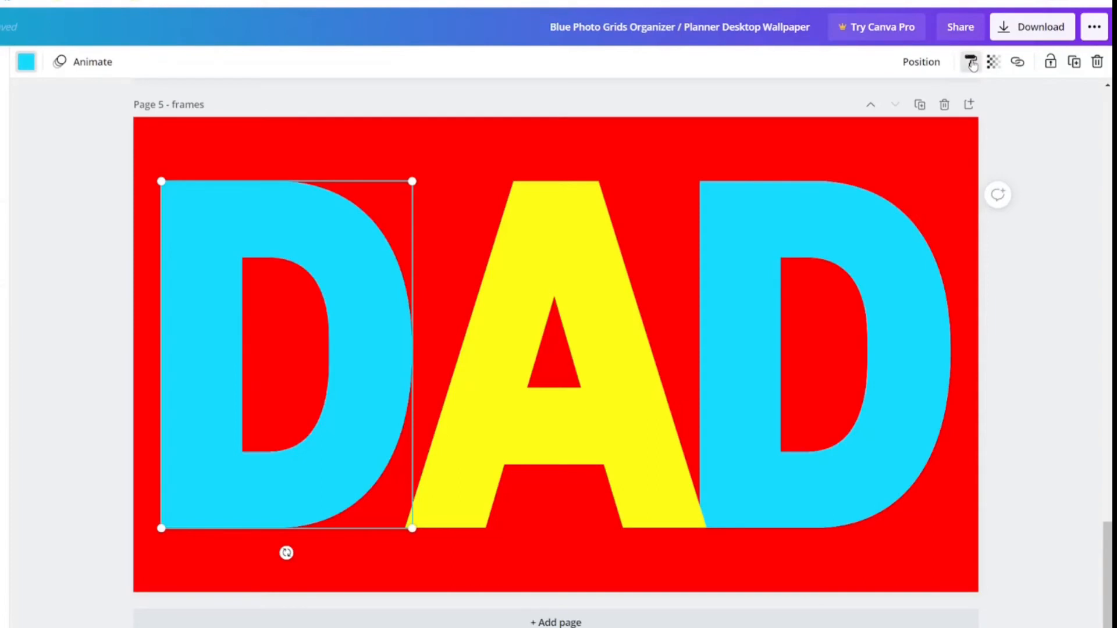
pyautogui.click(574, 271)
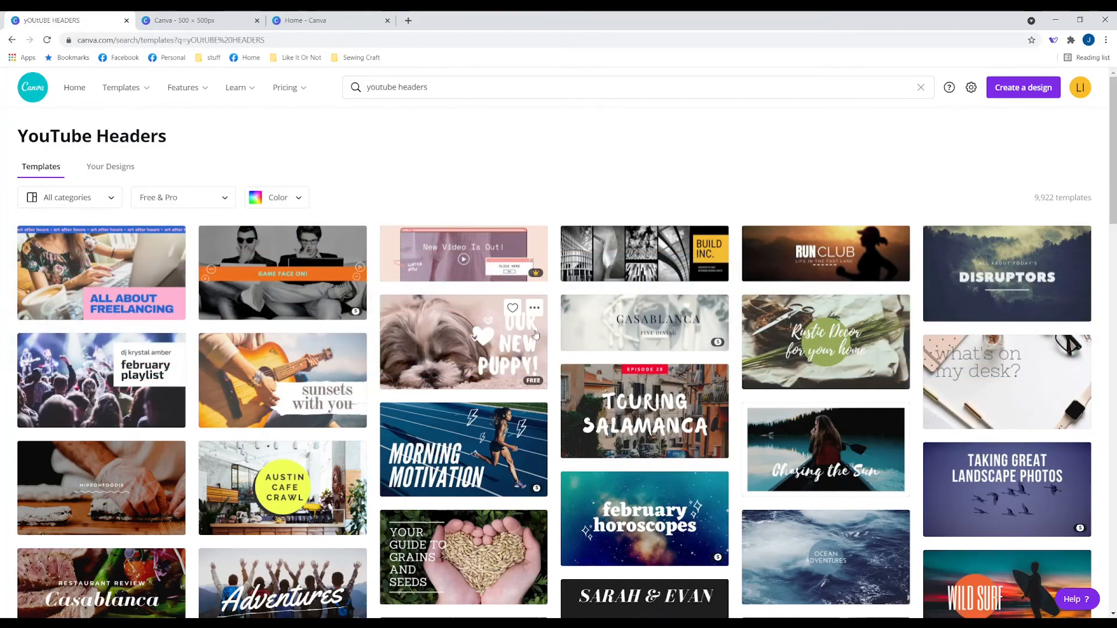
# - Look at the open 500 × 500px design and the YouTube Headers template results
pyautogui.click(208, 19)
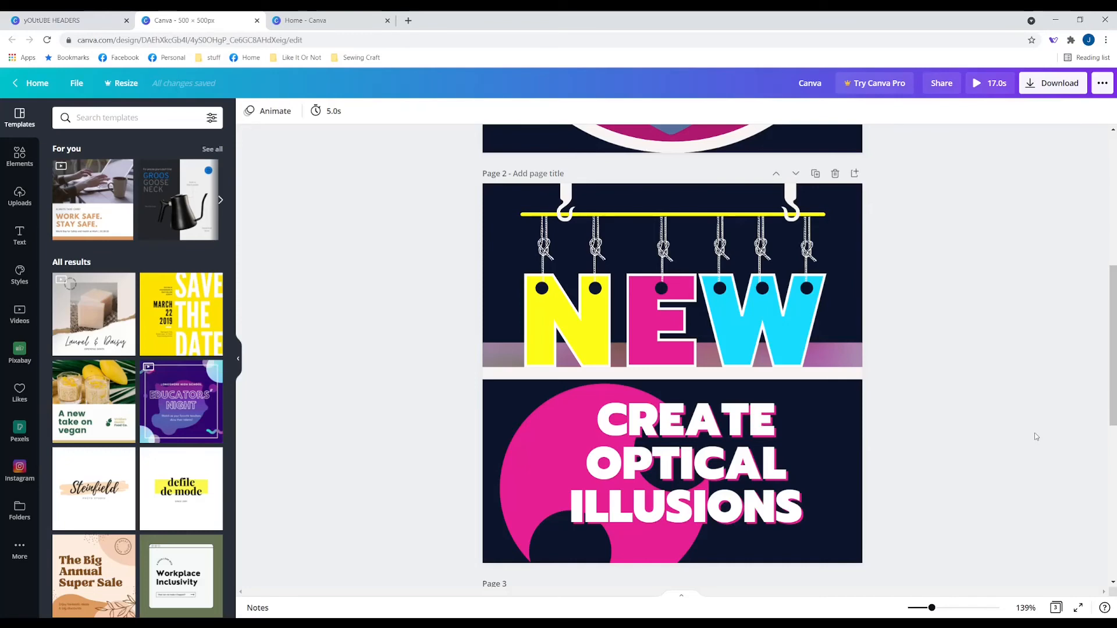
pyautogui.click(26, 18)
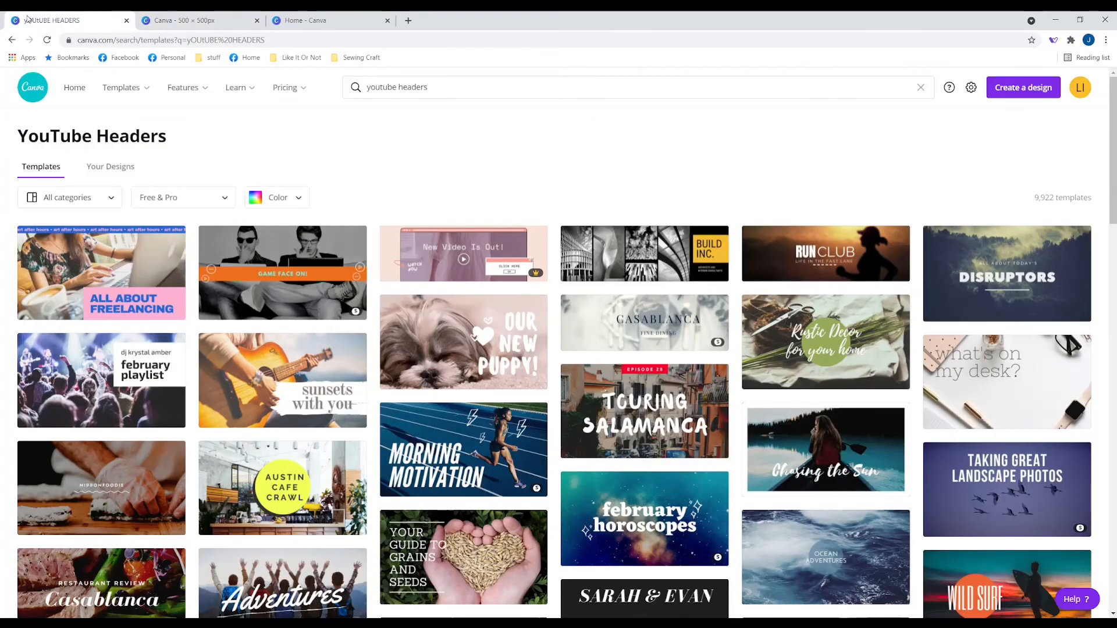
pyautogui.click(163, 16)
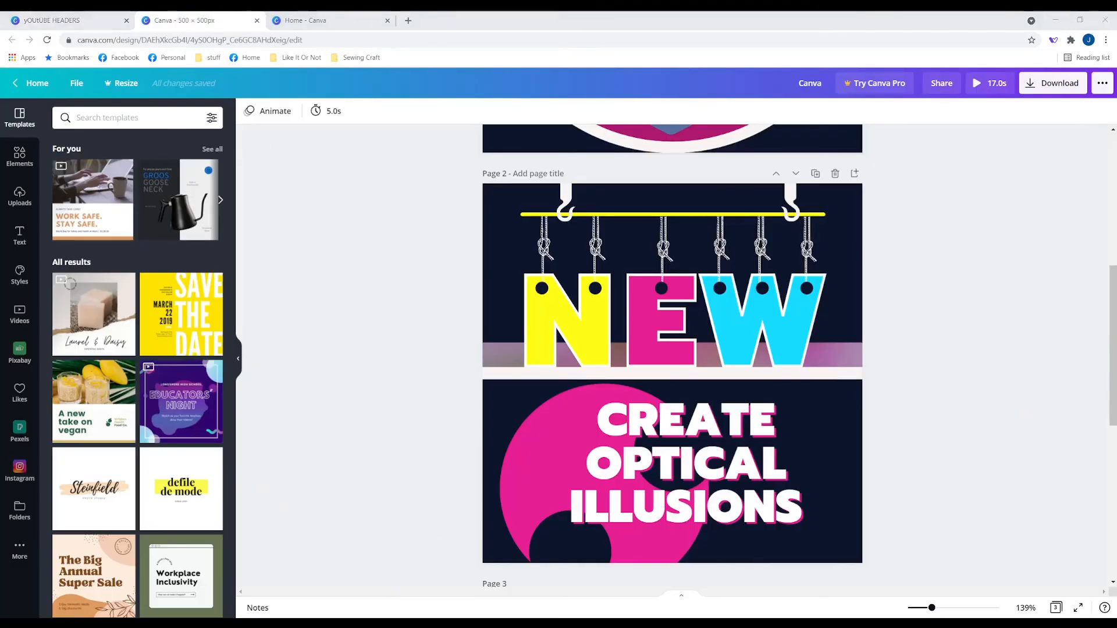
# - Look over the Canva home page's template rows and the site's template, learning and pricing categories
pyautogui.click(306, 20)
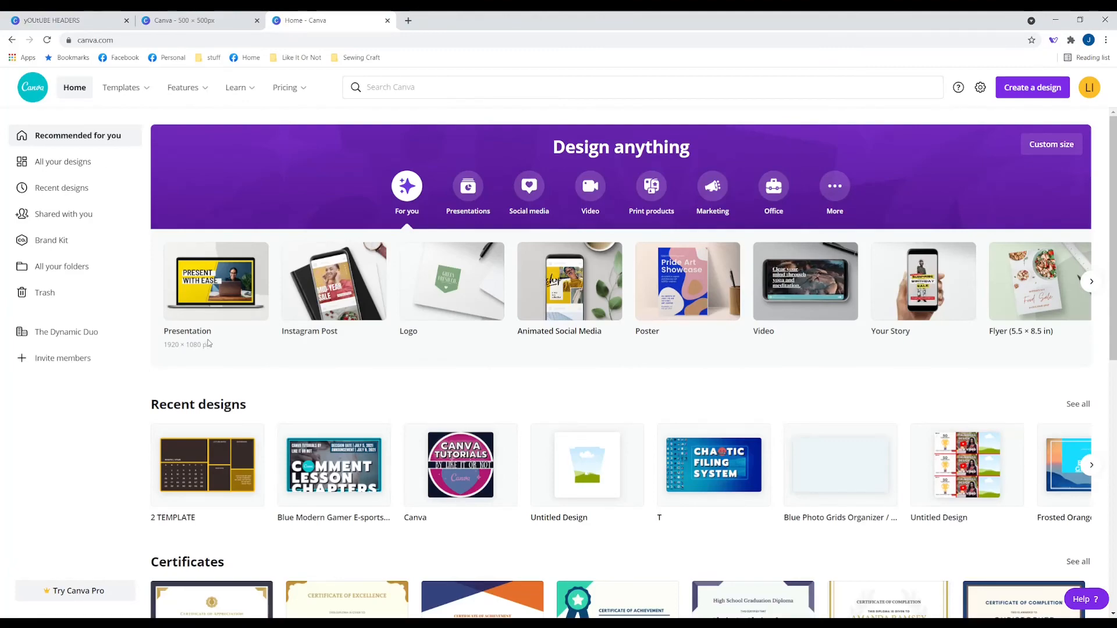
pyautogui.scroll(-2, 210, 348)
pyautogui.scroll(-4, 208, 343)
pyautogui.scroll(-5, 209, 343)
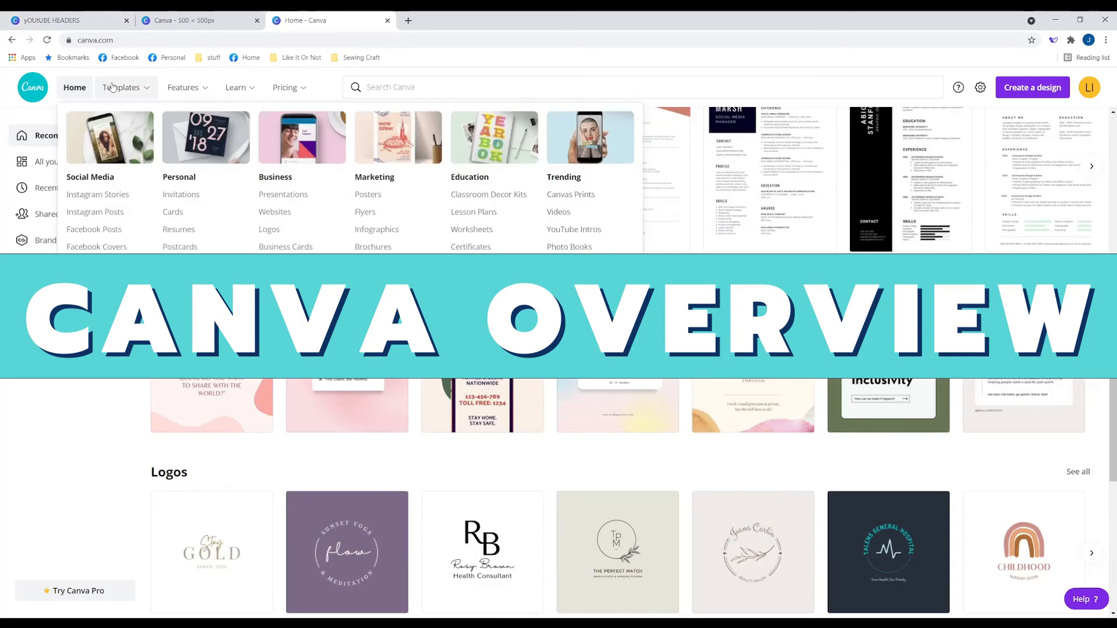
pyautogui.moveTo(233, 99)
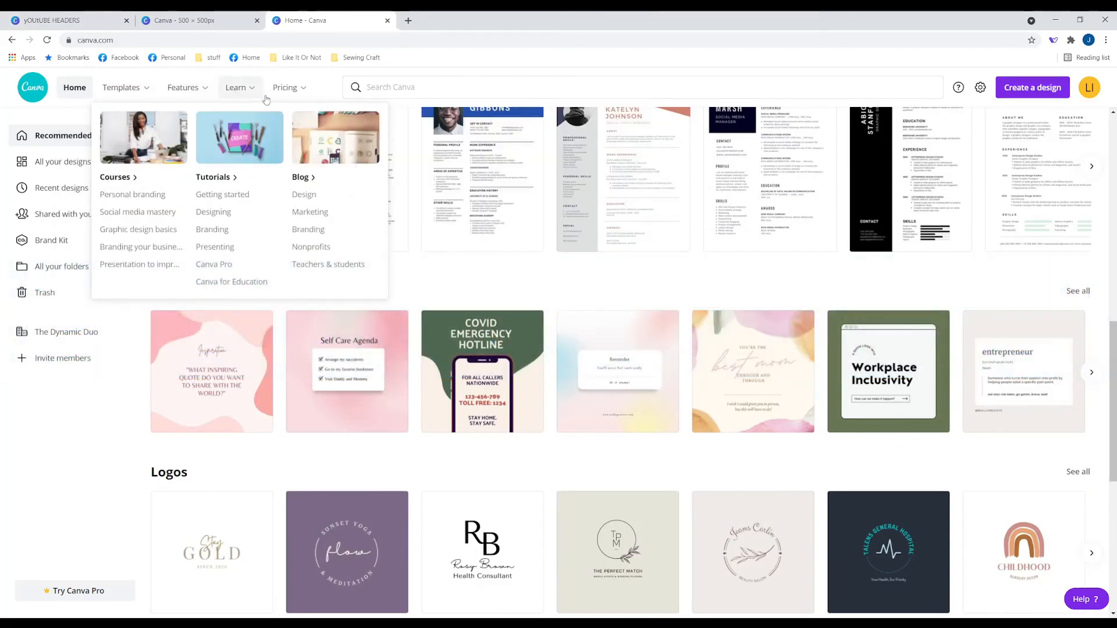
pyautogui.moveTo(287, 98)
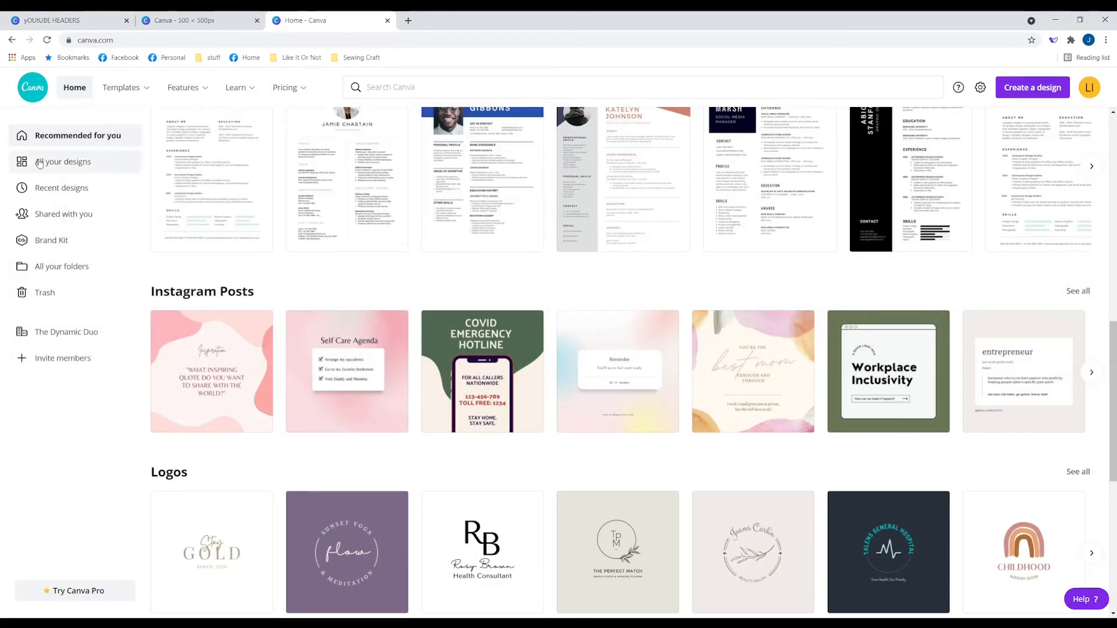
# - View all designs, the recent designs, the folders and the trash in turn
pyautogui.click(56, 169)
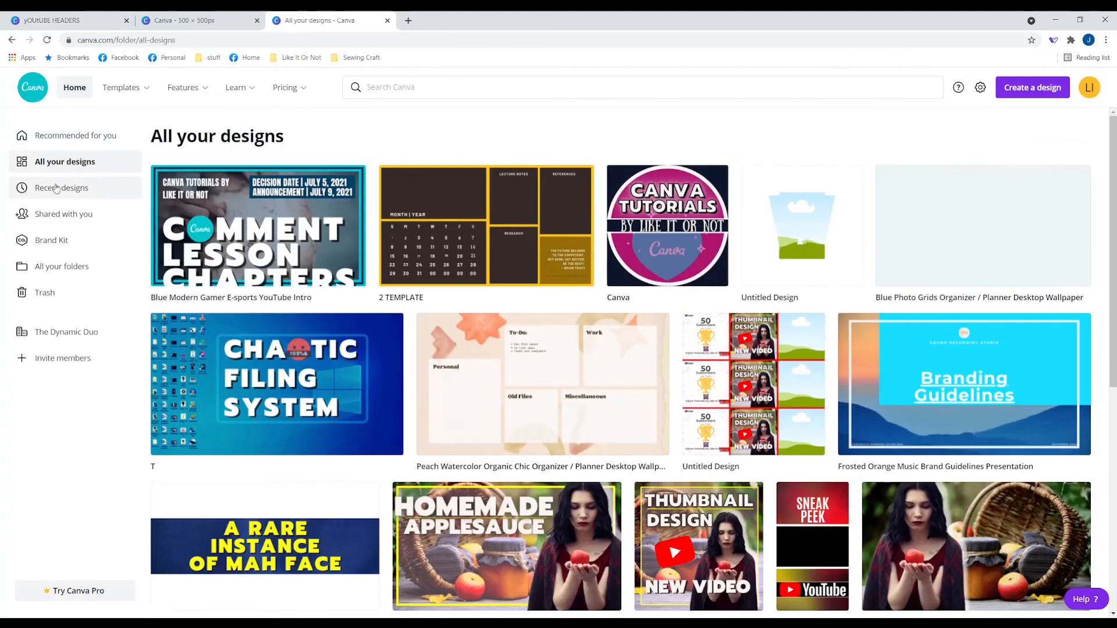
pyautogui.click(56, 188)
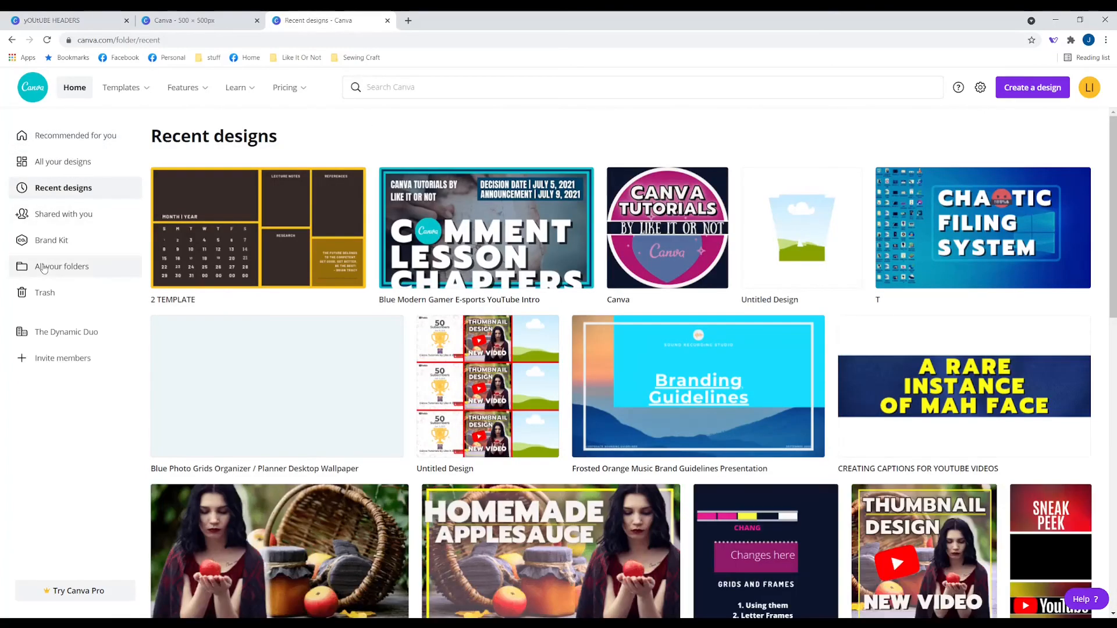
pyautogui.click(48, 267)
pyautogui.click(45, 295)
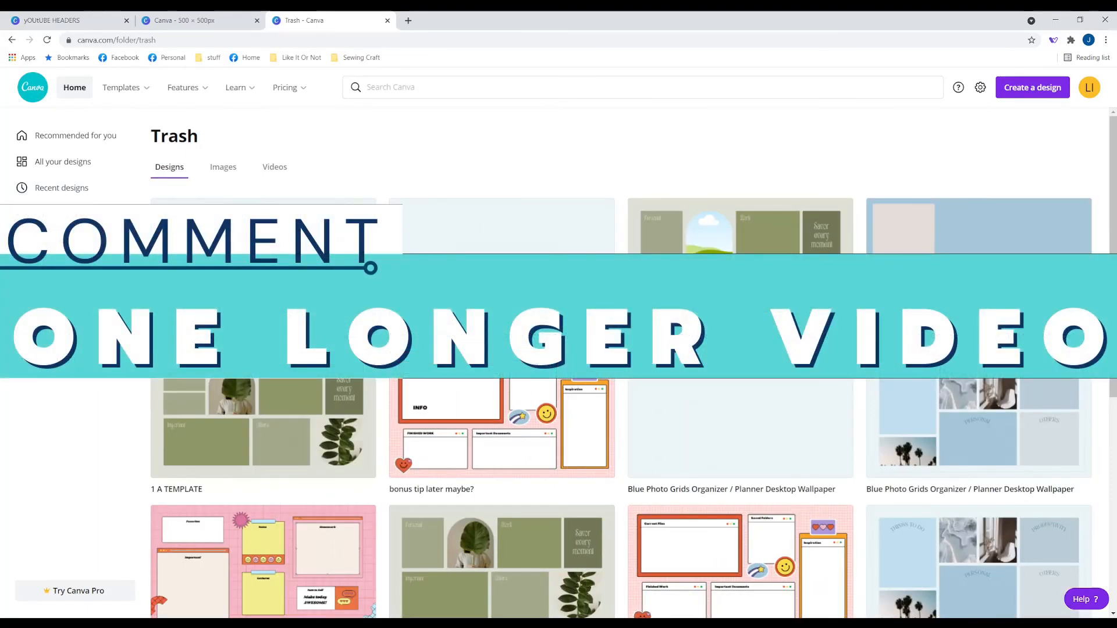
# - Check the available help topics and return to the recommended home page
pyautogui.moveTo(241, 90)
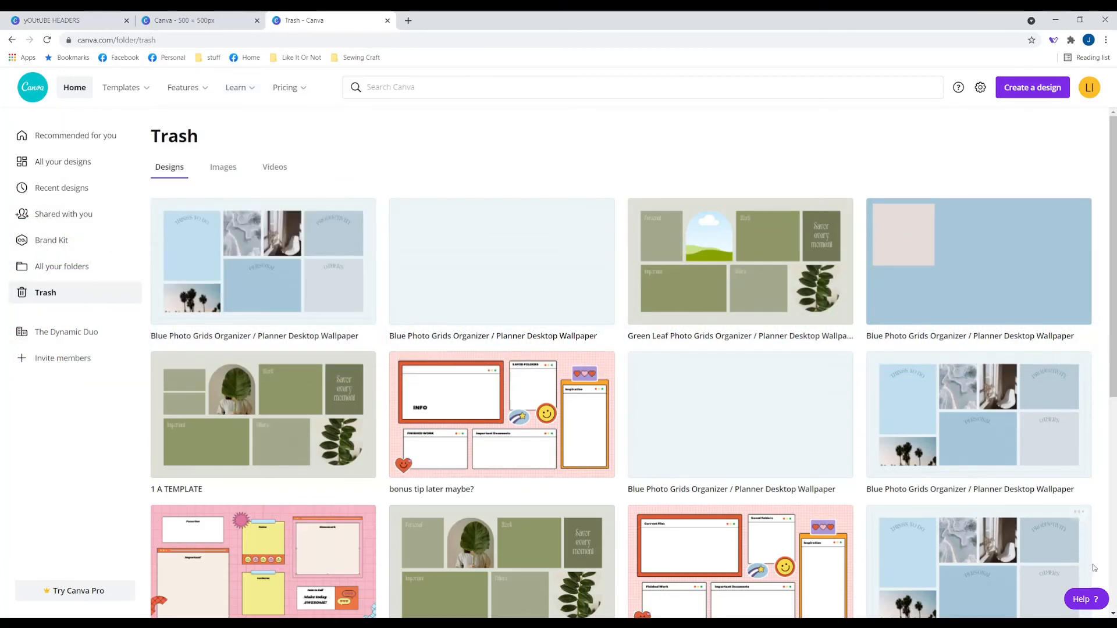
pyautogui.click(1082, 600)
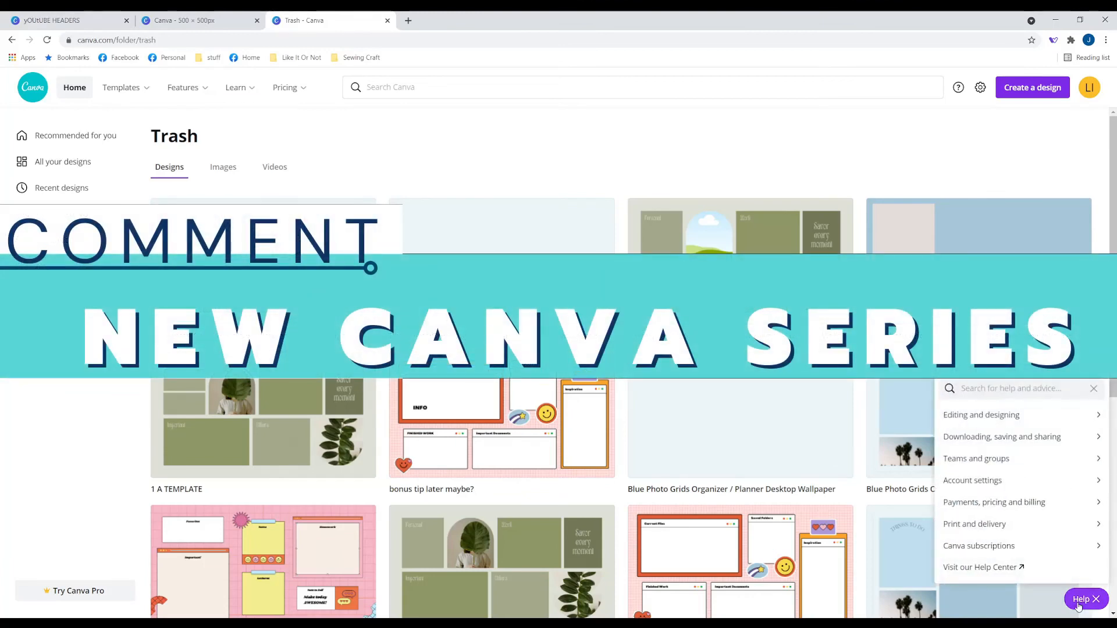
pyautogui.click(1079, 606)
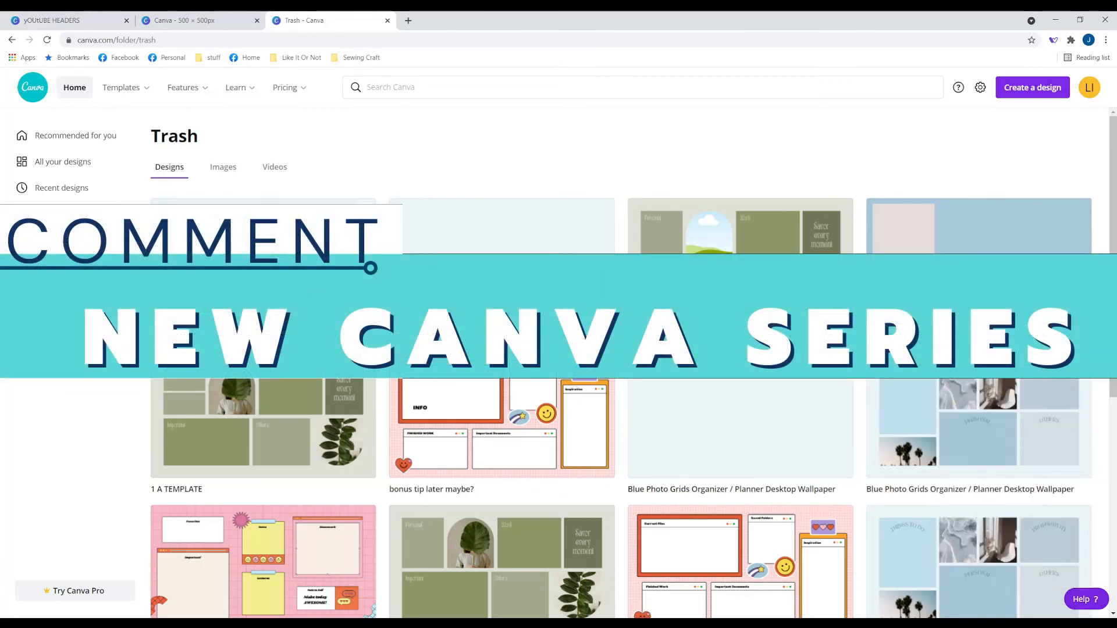
pyautogui.click(54, 140)
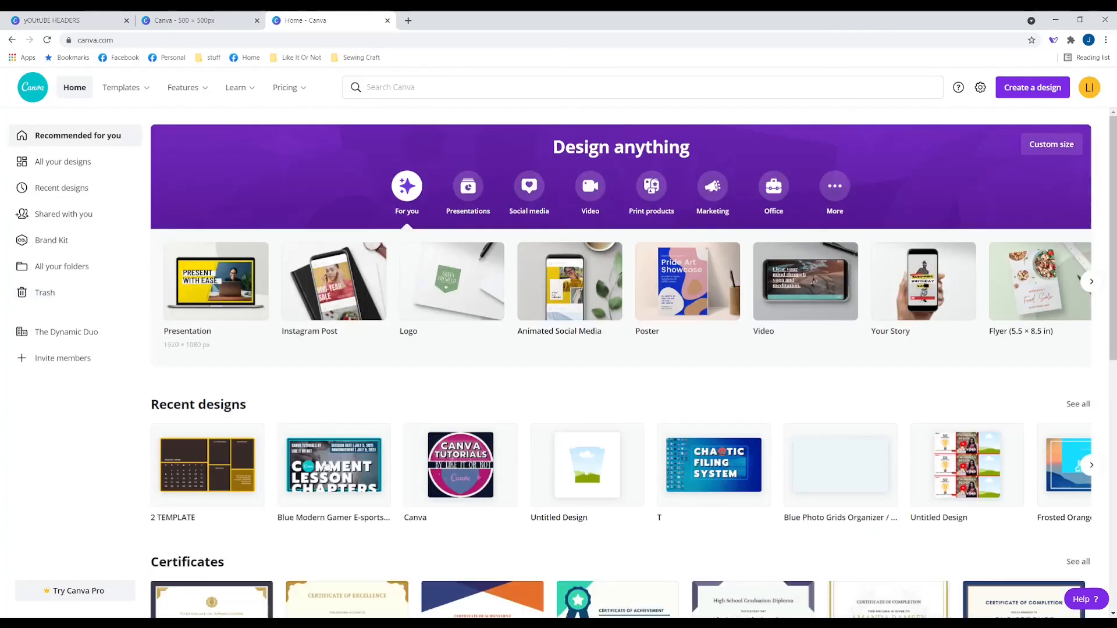